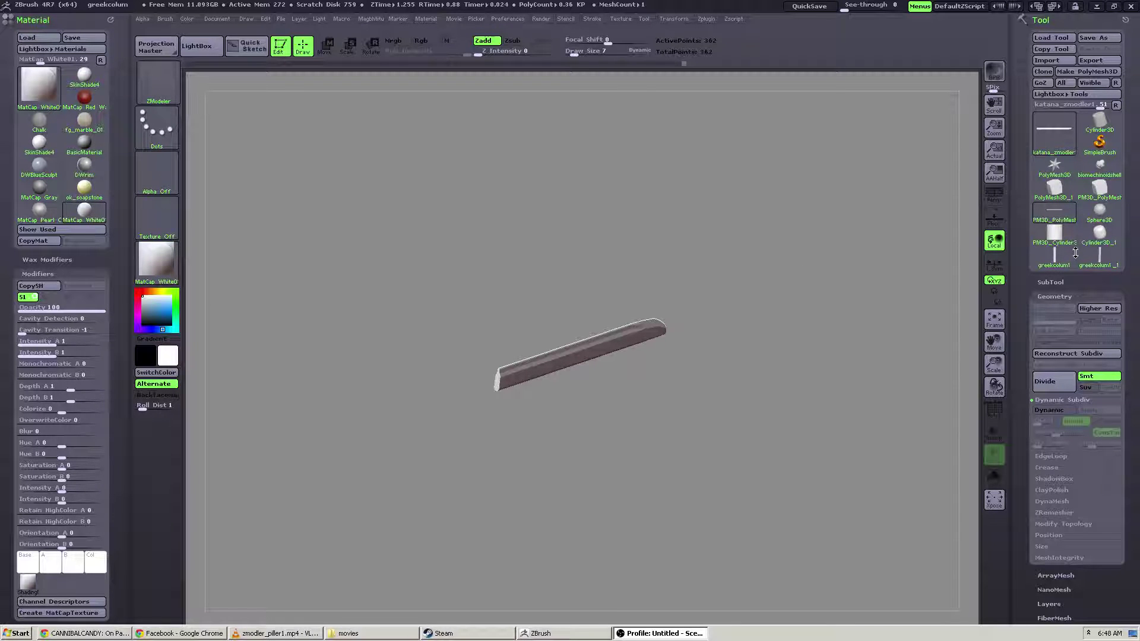
Load the smooth greekcolum1_1 column and examine its rounded flutes and plain base upright.
drag(696, 447, 853, 384)
click(1096, 256)
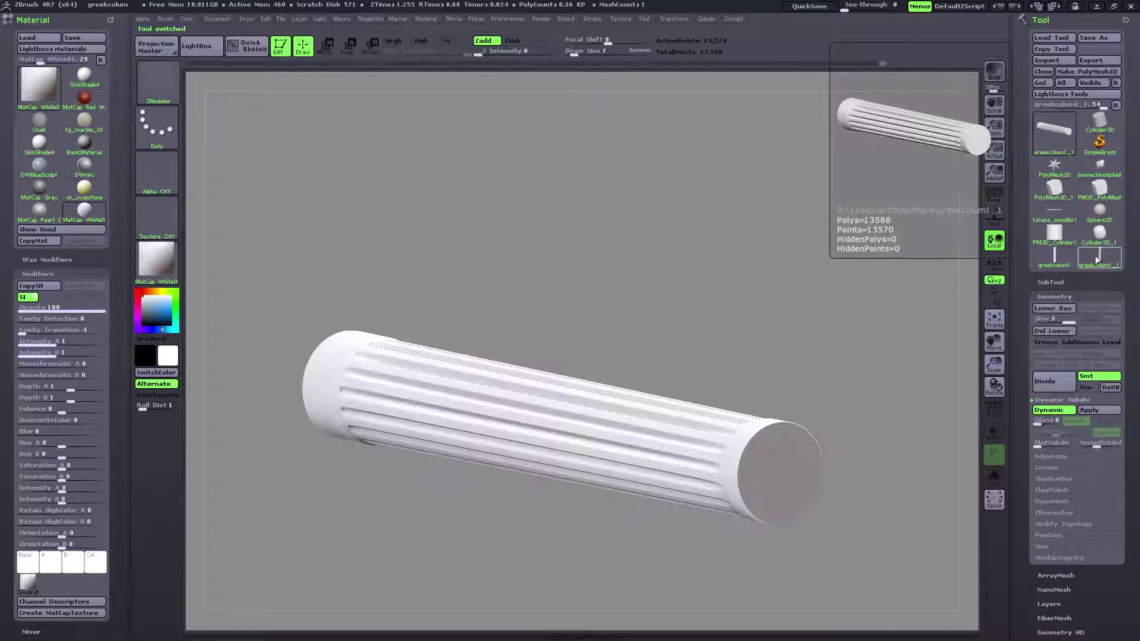
drag(891, 279, 691, 221)
drag(452, 588, 623, 536)
drag(993, 341, 1010, 496)
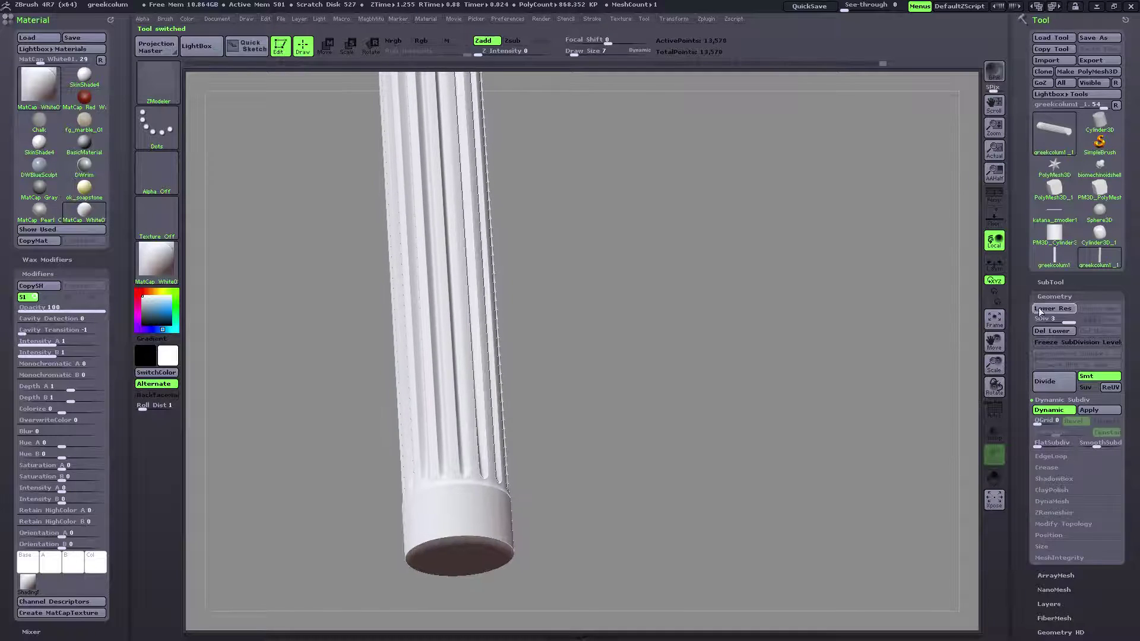
Load the low-poly greekcolum1 column and compare its ends with and without the Dynamic Subdiv preview.
click(1055, 258)
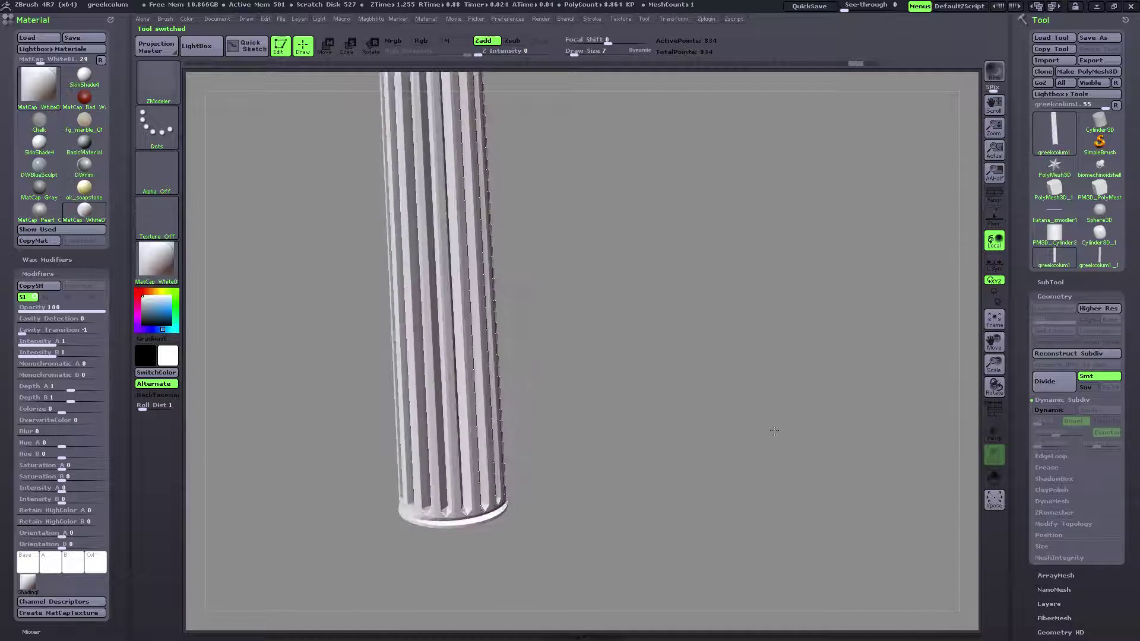
drag(991, 343, 1018, 491)
mouse_move(831, 492)
mouse_down()
mouse_move(809, 491)
mouse_move(813, 467)
mouse_move(892, 332)
mouse_up()
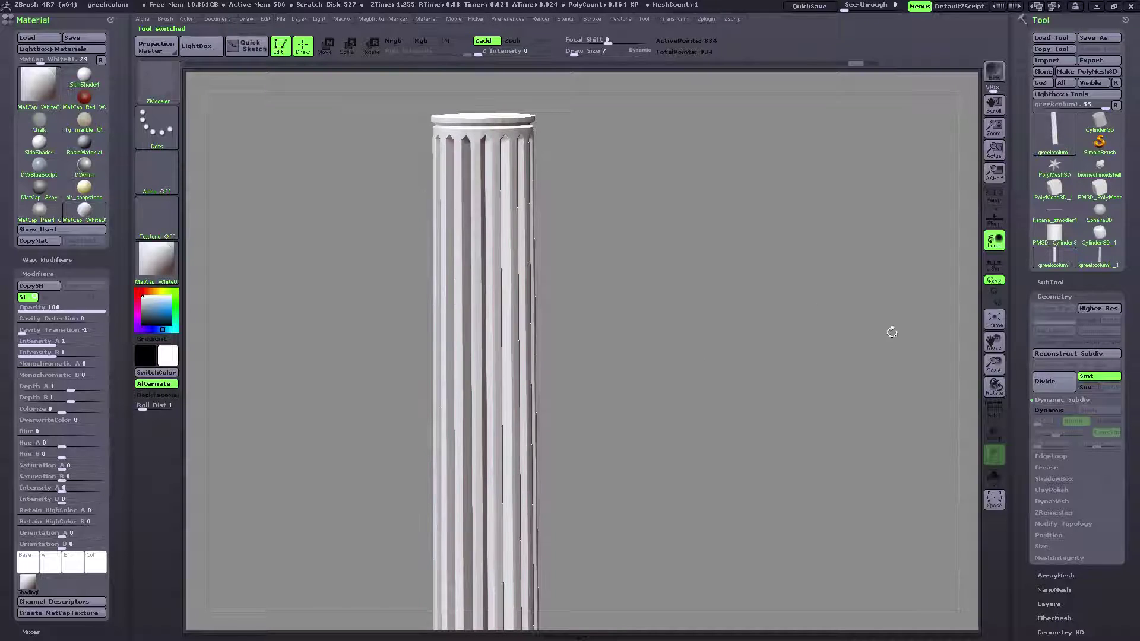
click(1050, 411)
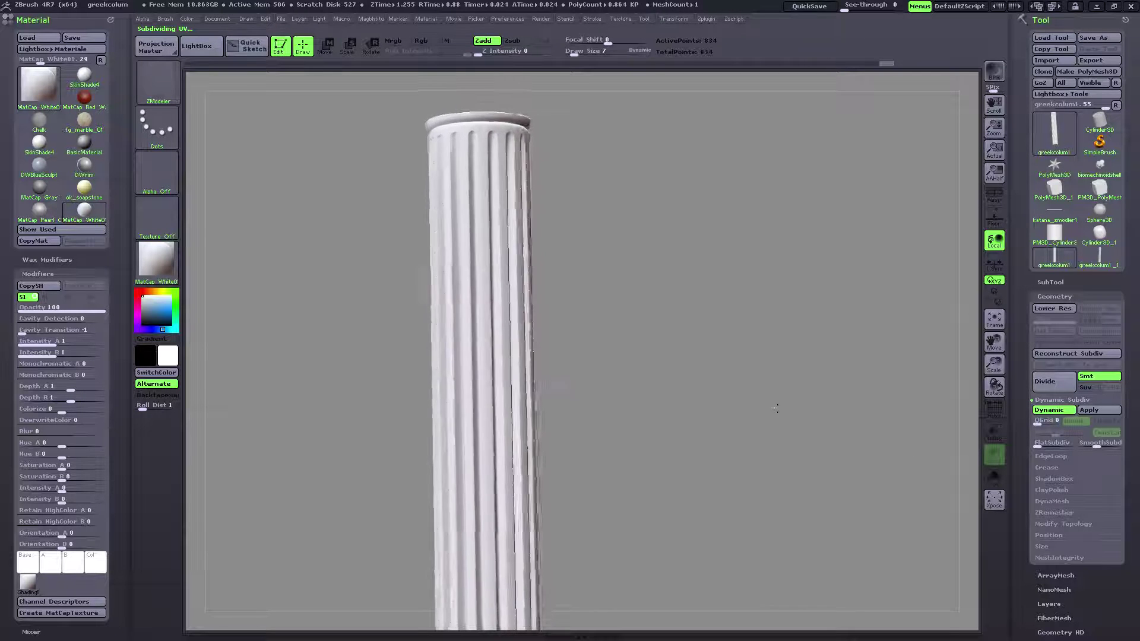
drag(995, 342, 1008, 180)
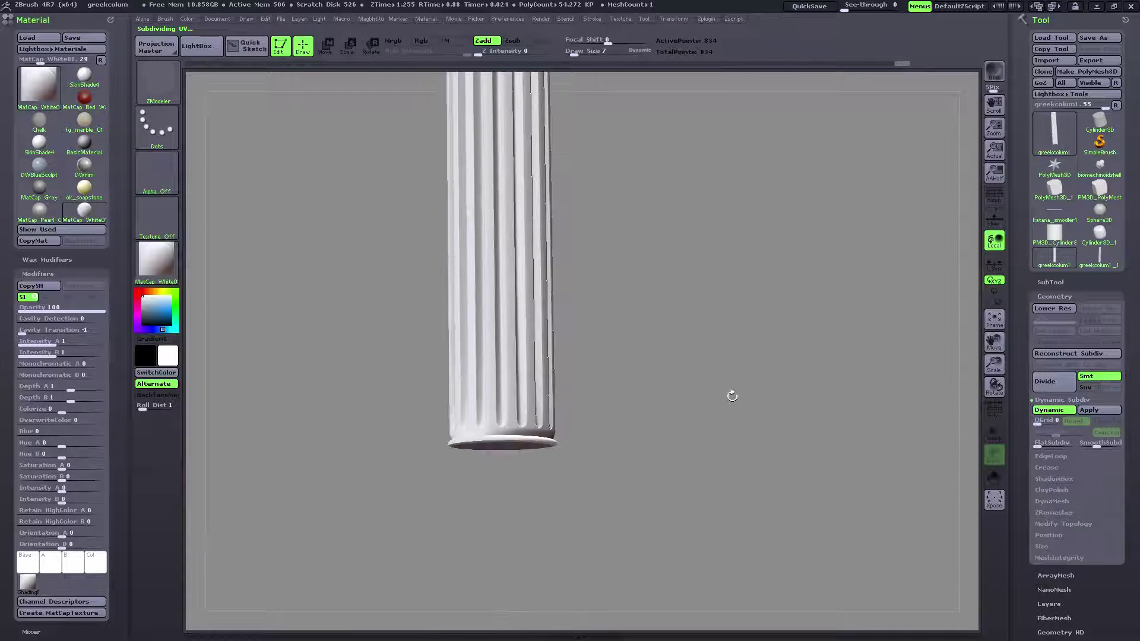
mouse_move(730, 395)
mouse_down()
mouse_move(715, 410)
mouse_move(737, 411)
mouse_up()
drag(993, 359, 1007, 232)
drag(862, 357, 992, 383)
click(1065, 410)
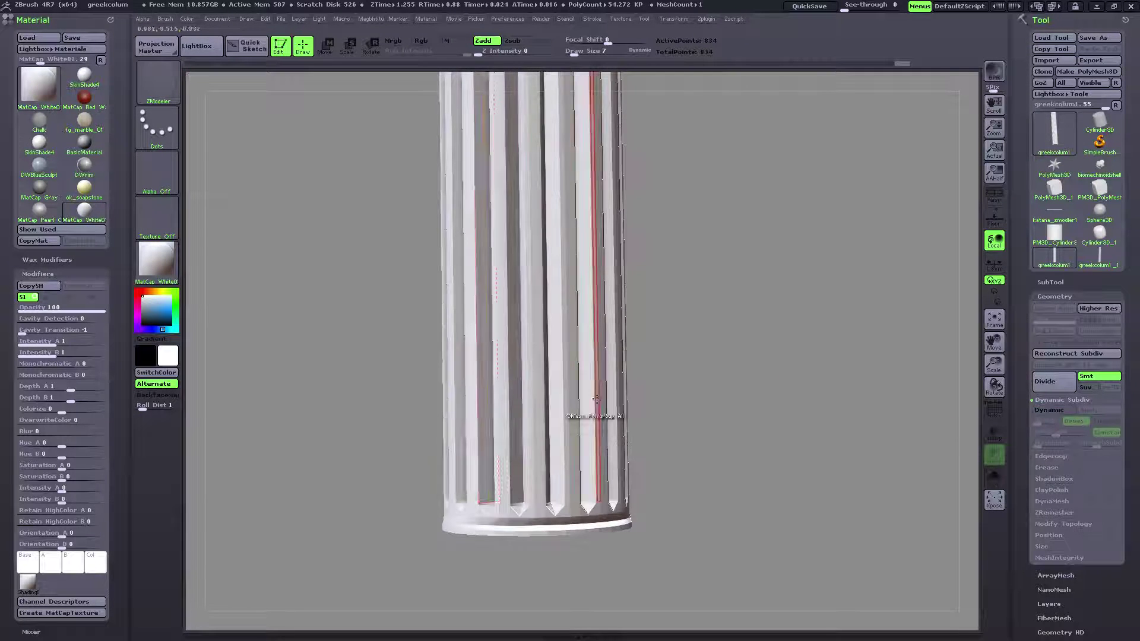
Show the polyframe on the low-poly column and inspect the flute and rim topology at both ends.
click(996, 410)
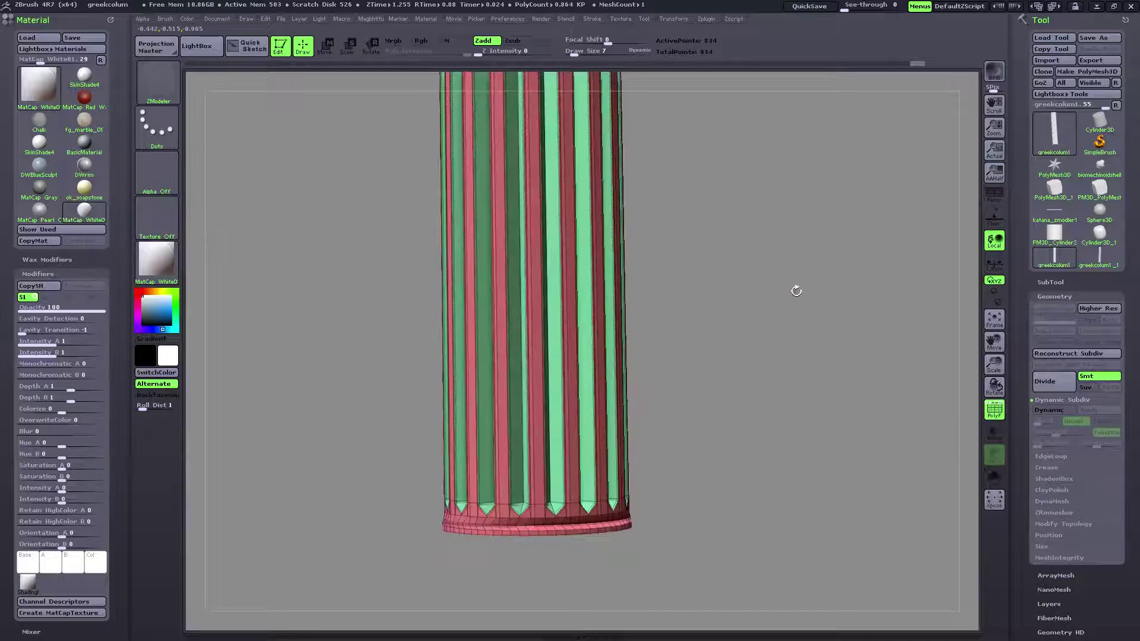
mouse_move(995, 341)
mouse_down()
mouse_move(995, 397)
mouse_move(994, 289)
mouse_move(1003, 357)
mouse_up()
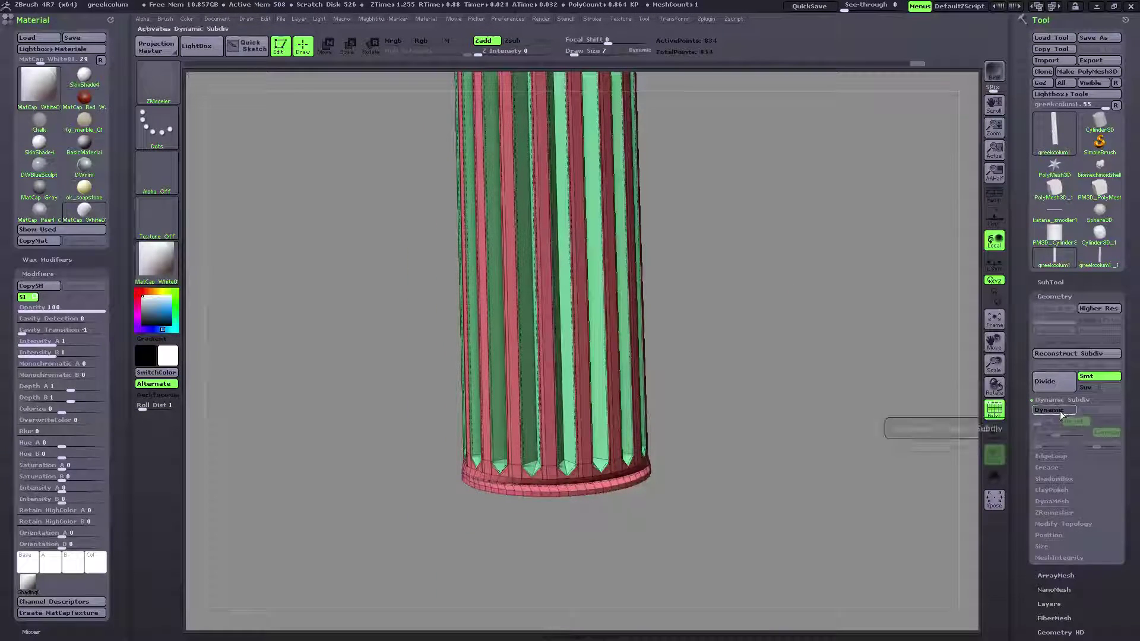
mouse_move(992, 346)
mouse_down()
mouse_move(975, 445)
mouse_move(991, 344)
mouse_move(982, 363)
mouse_up()
drag(816, 458, 790, 509)
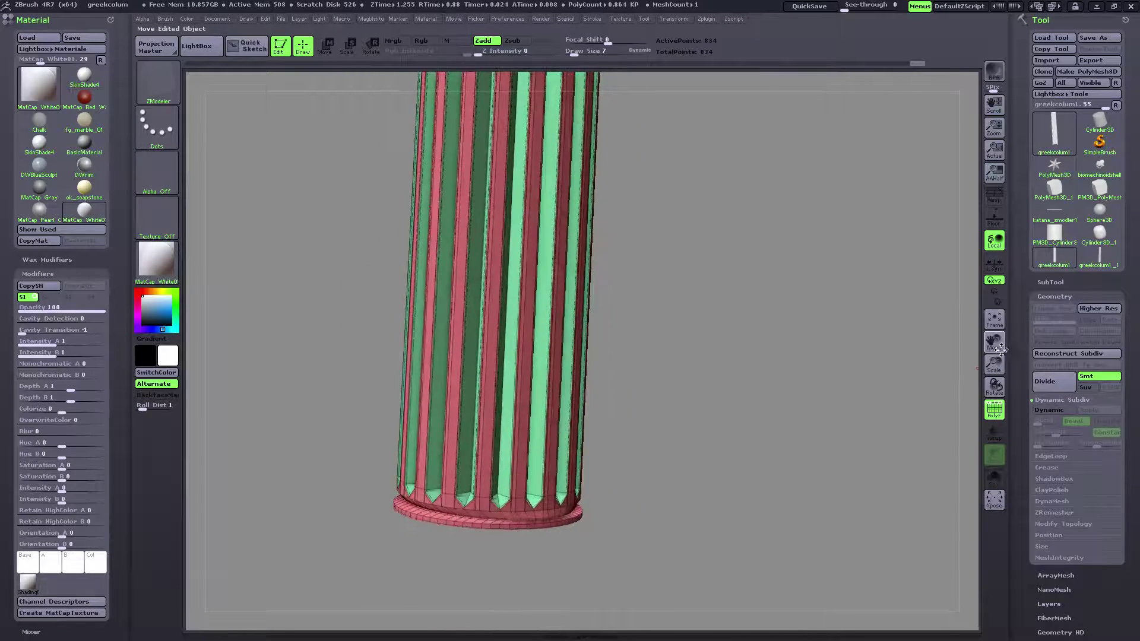
drag(998, 343, 993, 59)
drag(855, 341, 853, 330)
drag(995, 362, 993, 477)
Switch to the Cylinder3D primitive and set its vertical subdivision count (VDivide) to 4.
click(1100, 122)
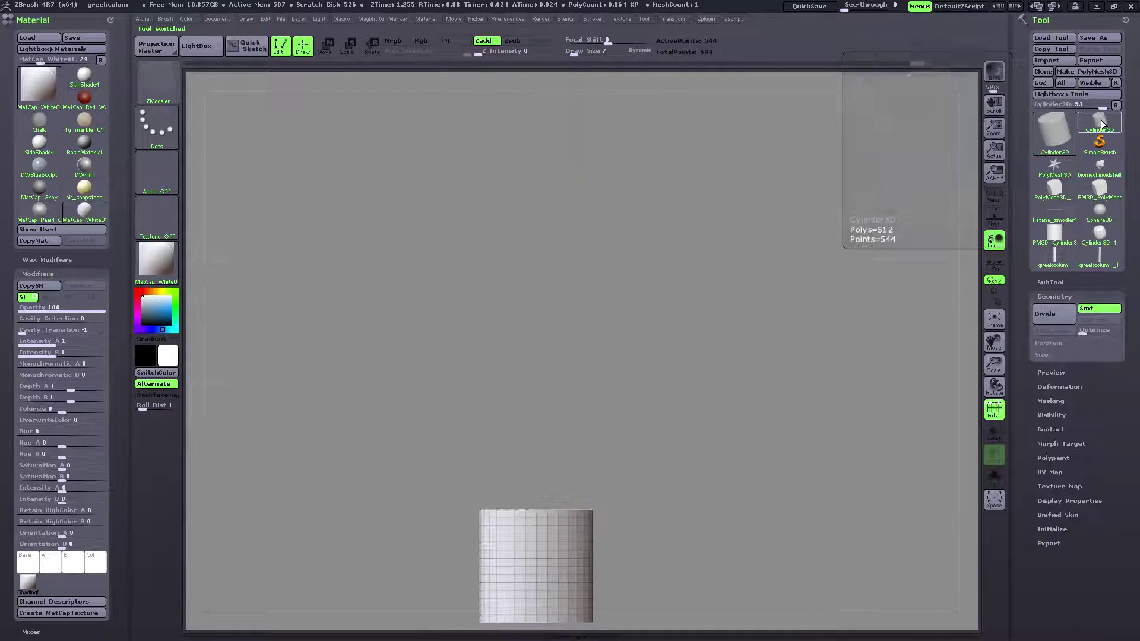
drag(987, 337, 1000, 245)
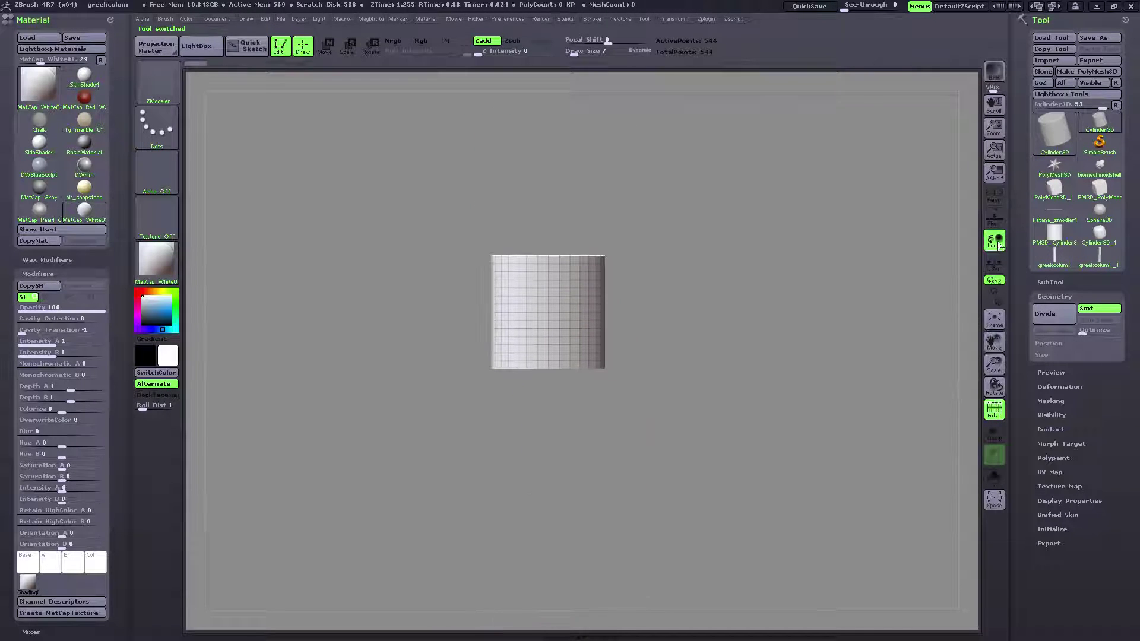
drag(991, 371, 999, 413)
mouse_move(876, 363)
mouse_down()
mouse_move(875, 405)
mouse_move(862, 351)
mouse_up()
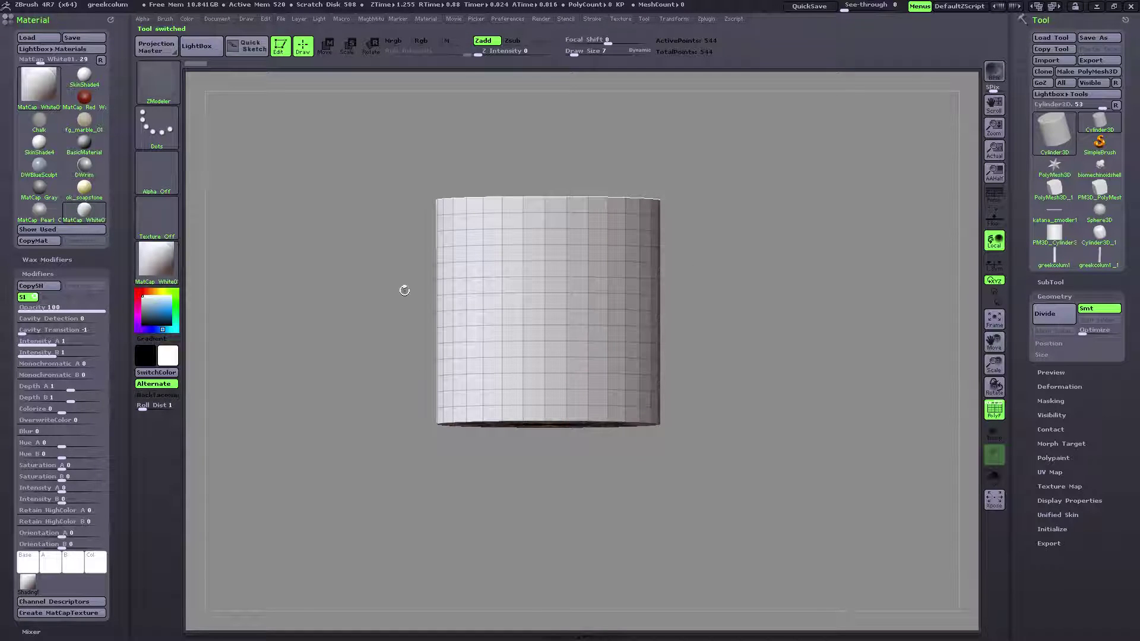
click(1056, 530)
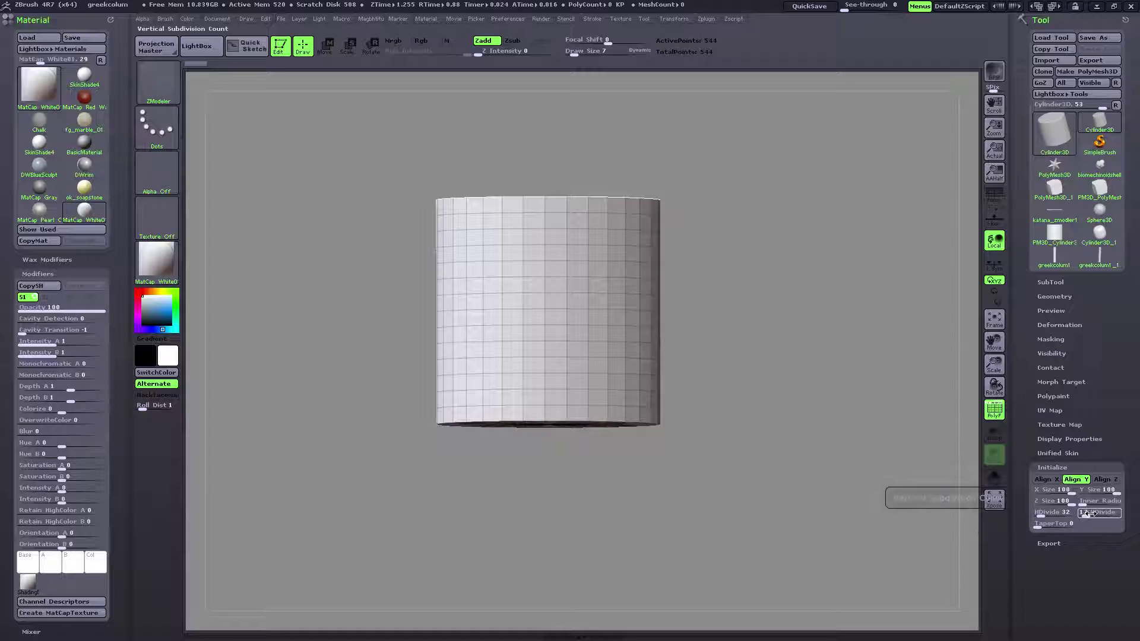
drag(1091, 514, 1081, 514)
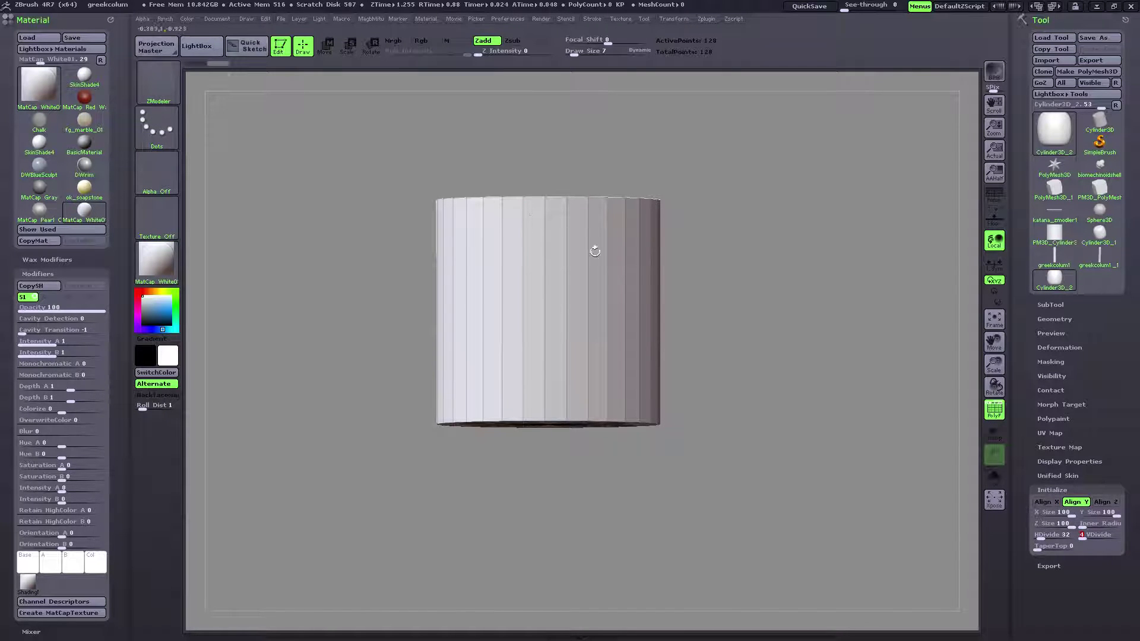
drag(816, 301, 816, 320)
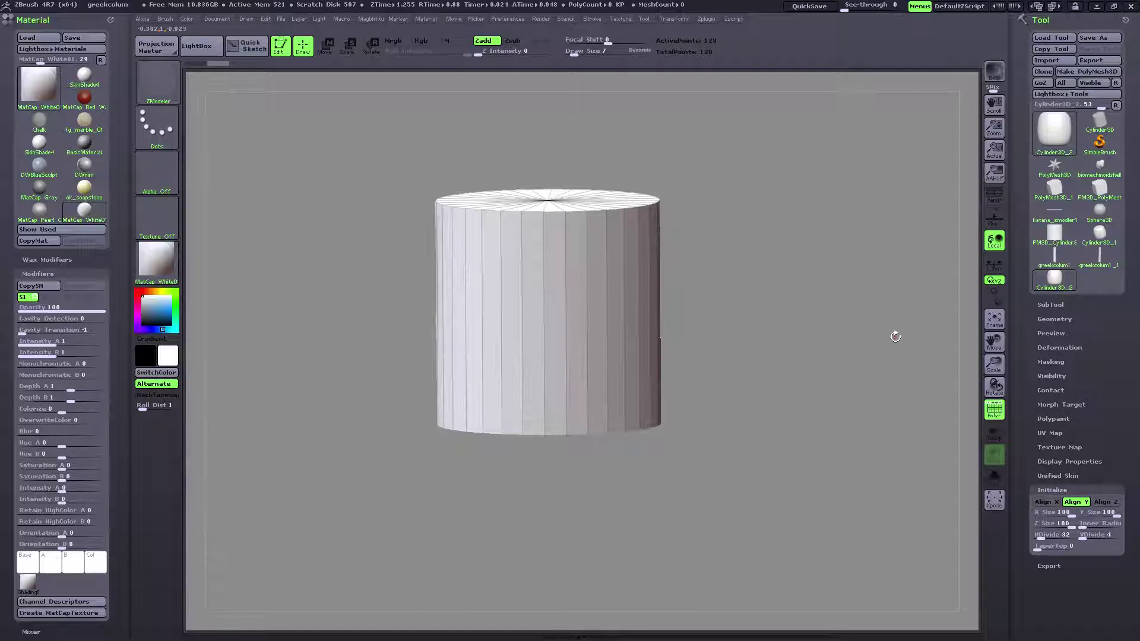
drag(895, 336, 889, 319)
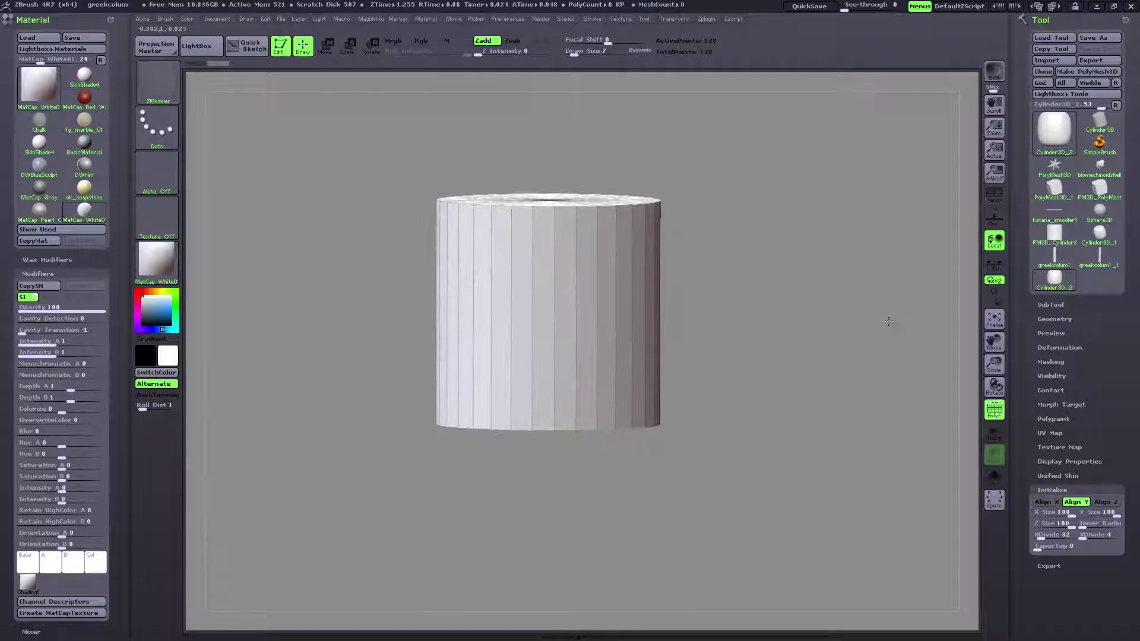
Convert the cylinder into a PolyMesh3D and select the ZModeler brush.
click(1093, 70)
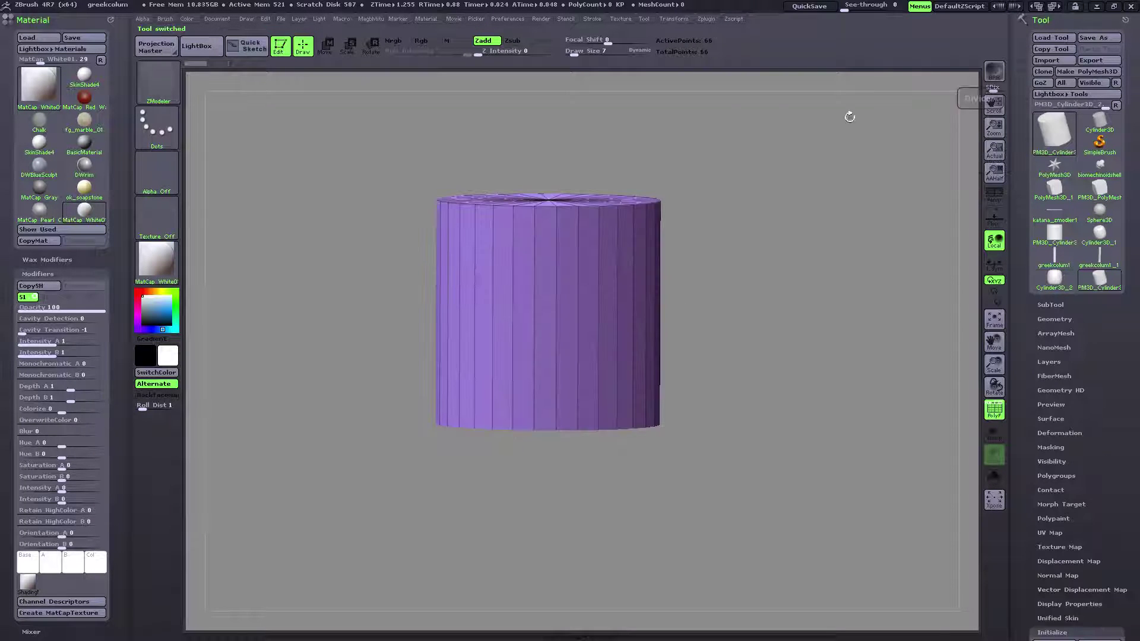
click(162, 88)
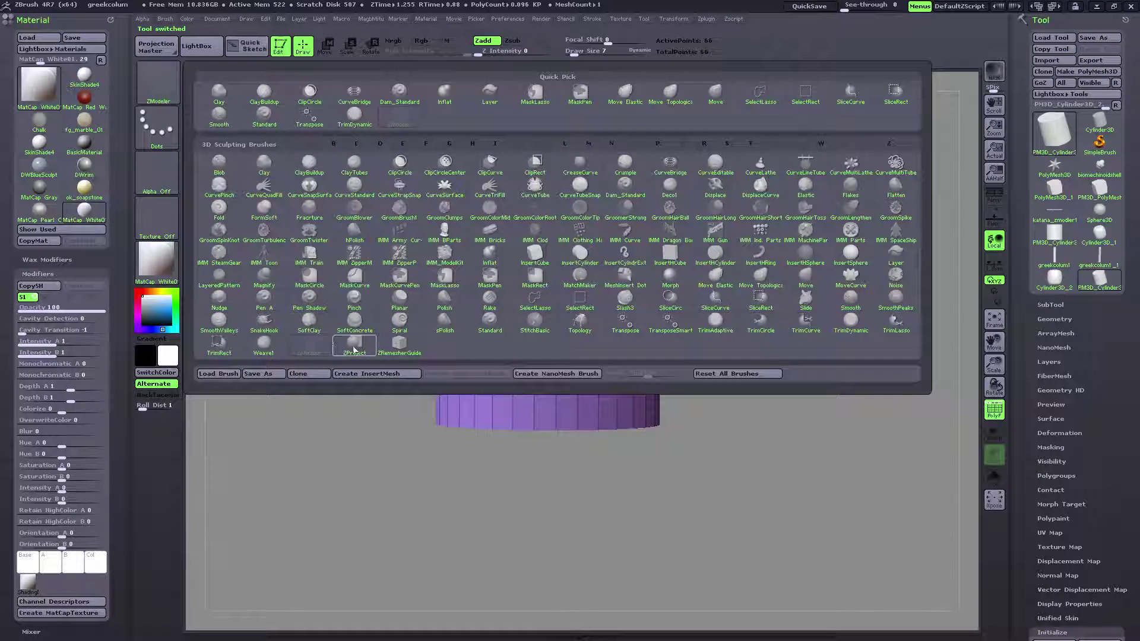
click(310, 347)
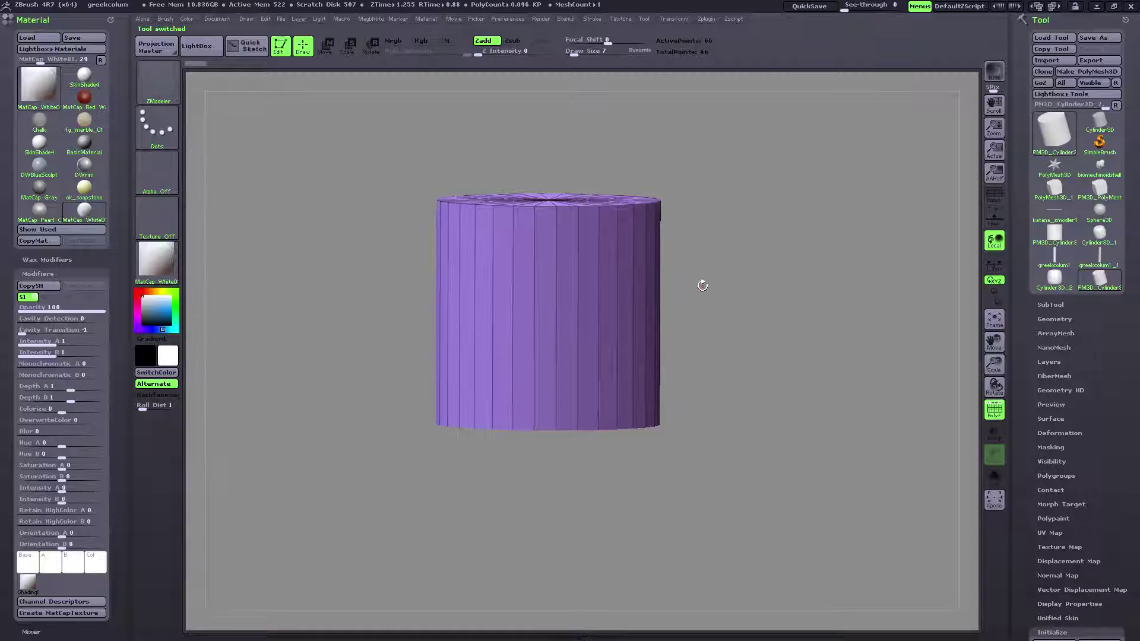
Set the ZModeler edge action to Insert while over one of the cylinder's vertical edges.
drag(996, 346, 995, 389)
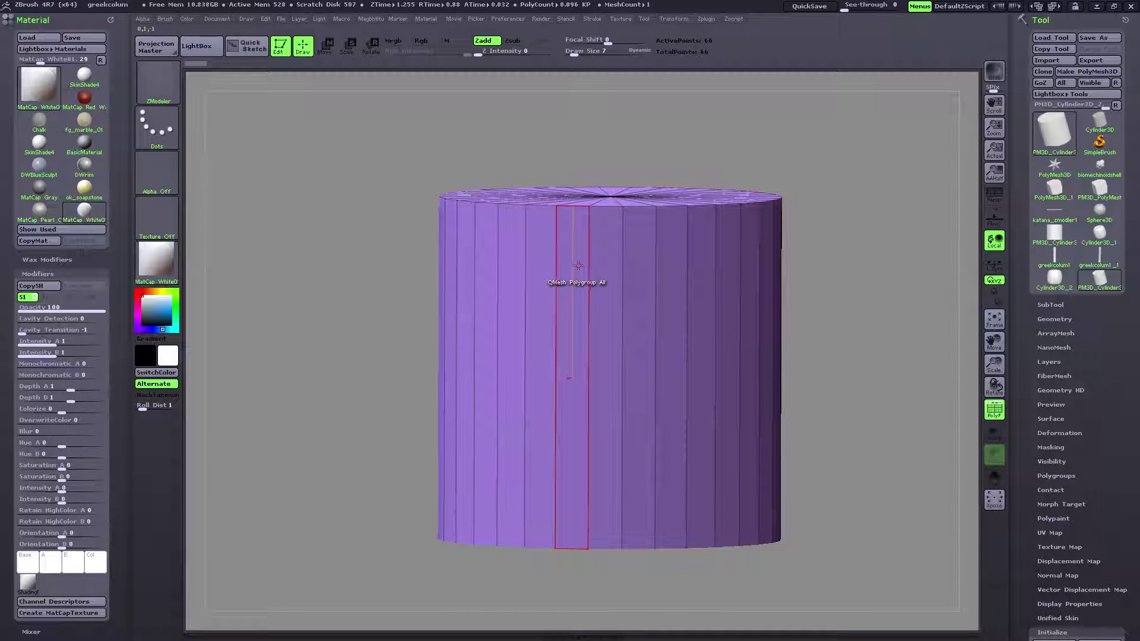
key(space)
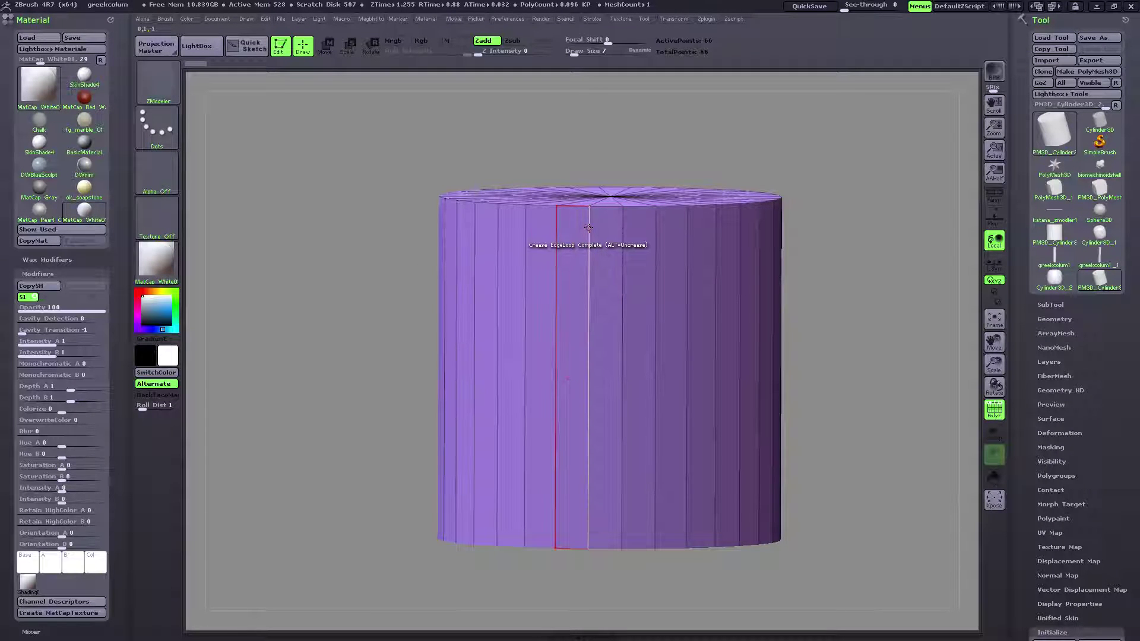
key(space)
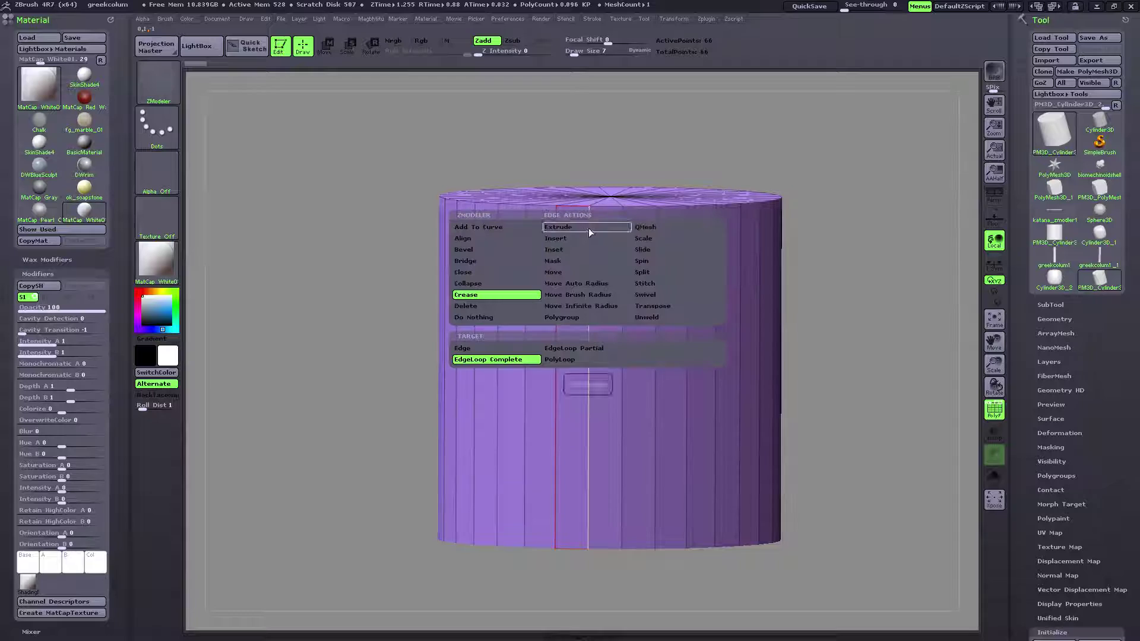
click(582, 238)
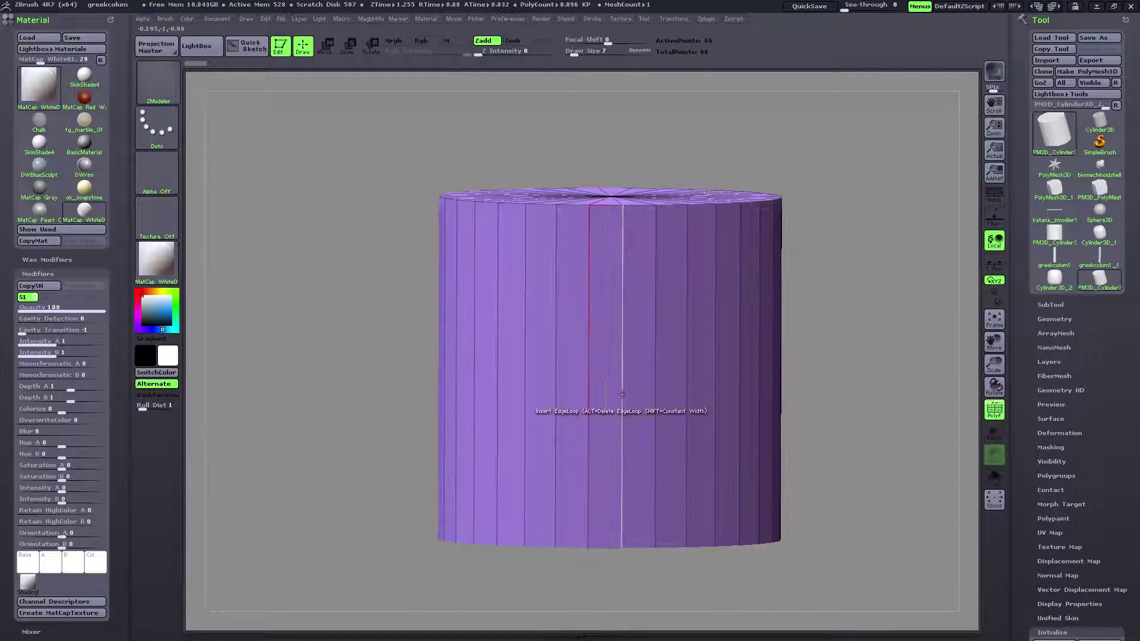
Activate symmetry for the cylinder and turn on the perspective view.
click(679, 19)
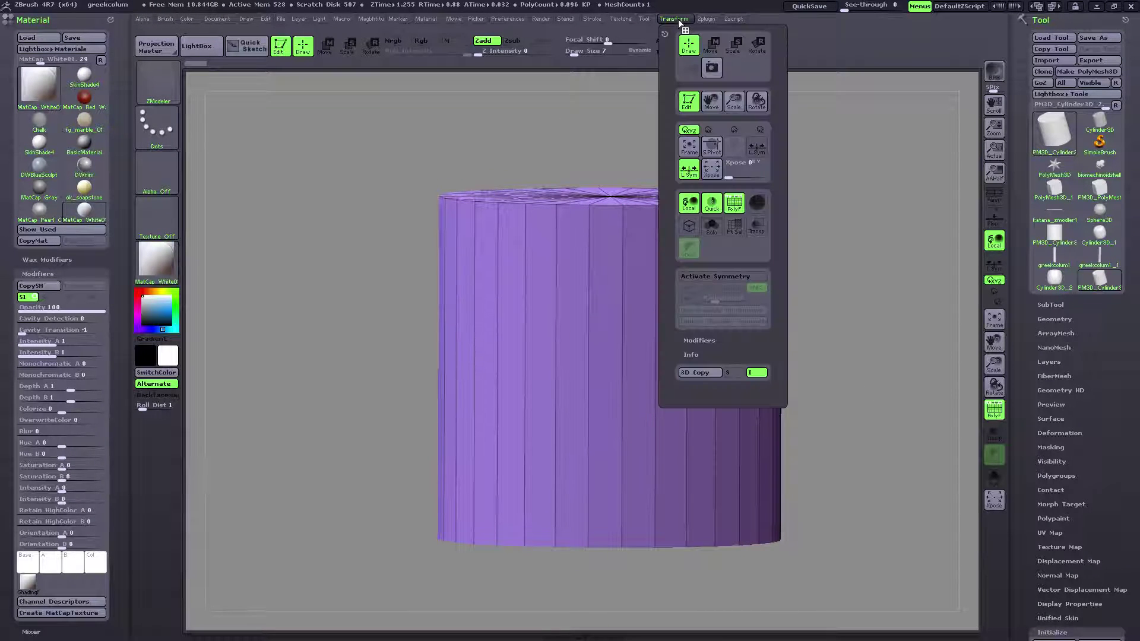
click(724, 277)
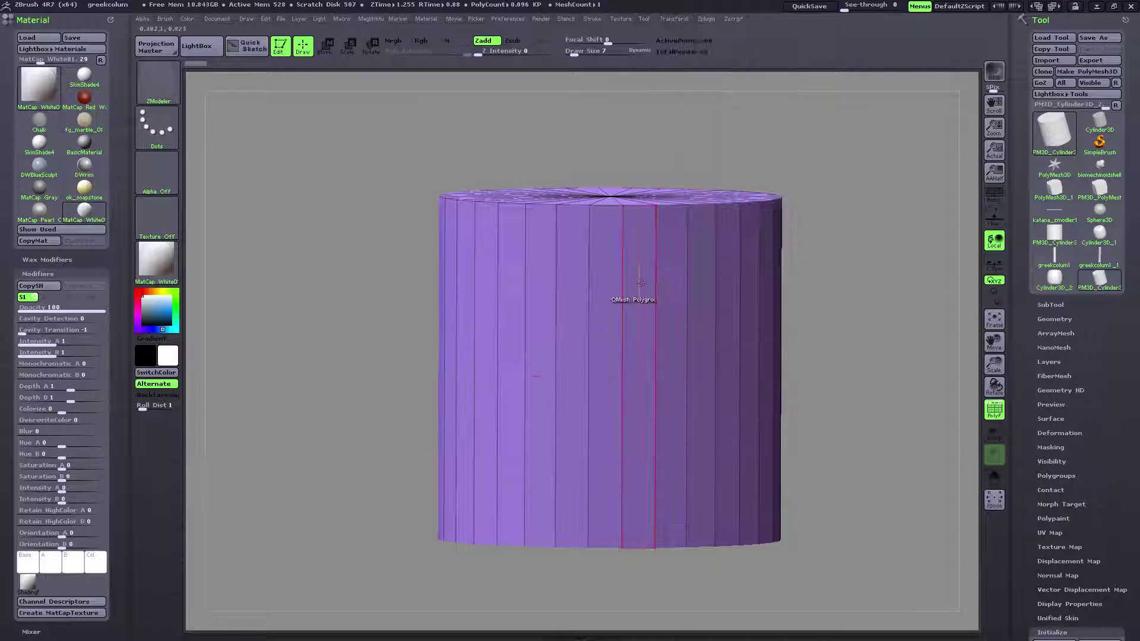
drag(813, 248, 790, 320)
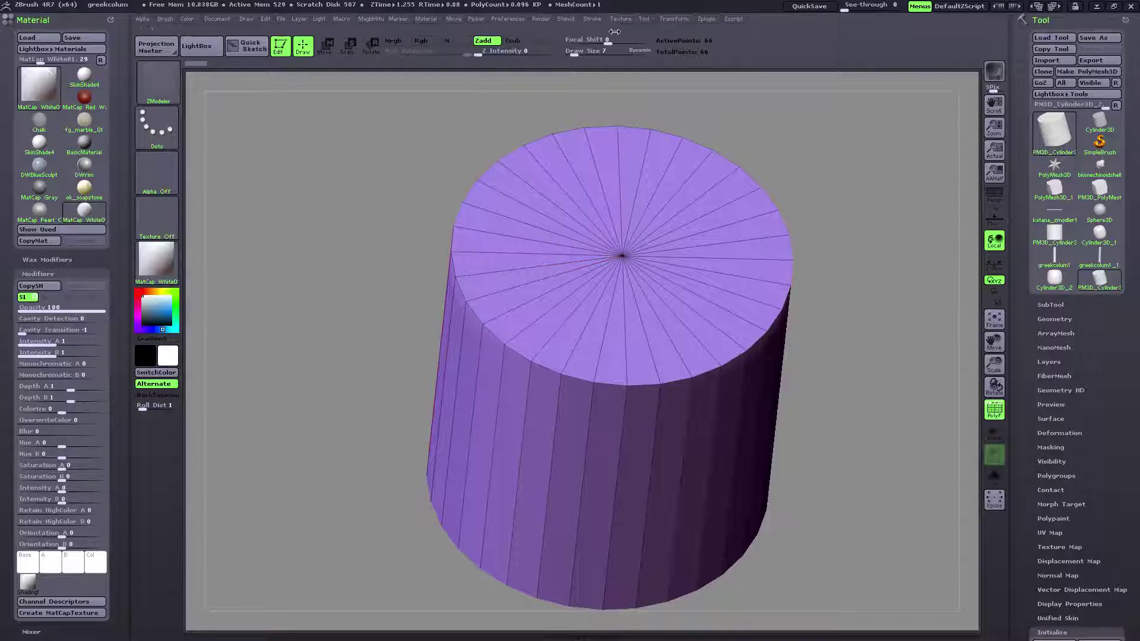
click(671, 19)
drag(873, 437, 611, 255)
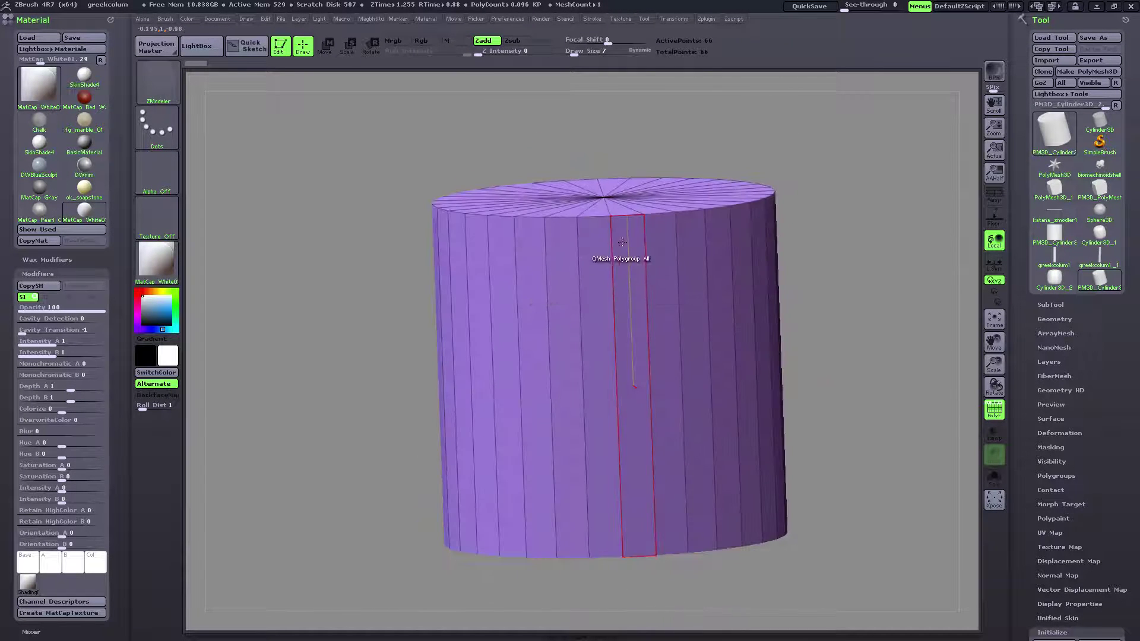
click(993, 197)
mouse_move(933, 279)
mouse_down()
mouse_move(920, 281)
mouse_move(932, 276)
mouse_up()
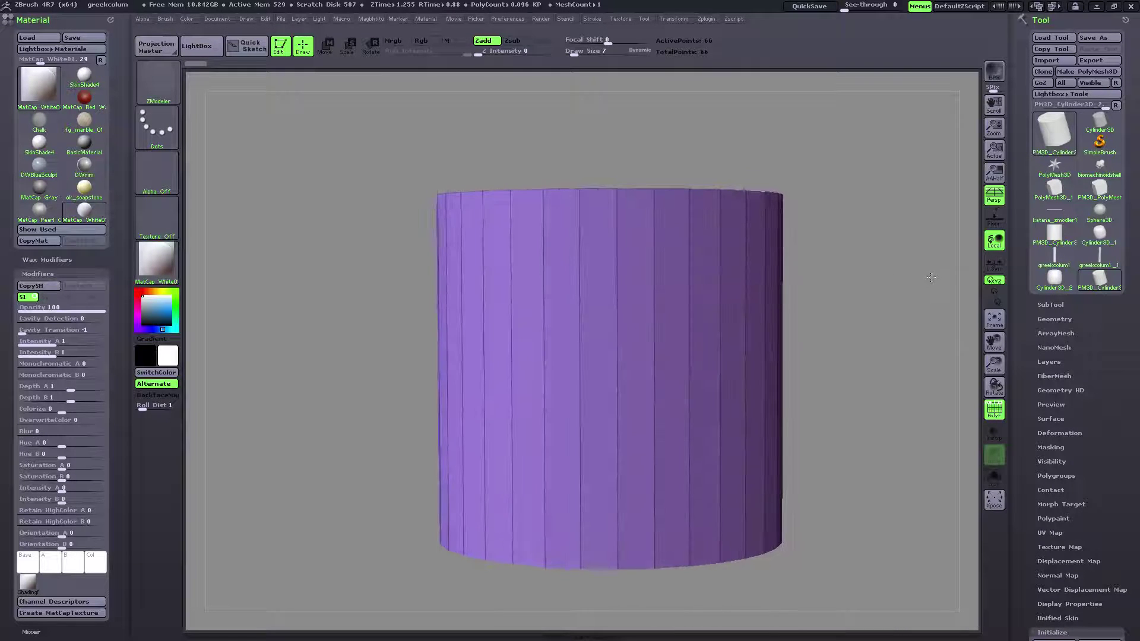
Insert single edge loops around the cylinder's middle and close to its top and bottom rims.
click(654, 210)
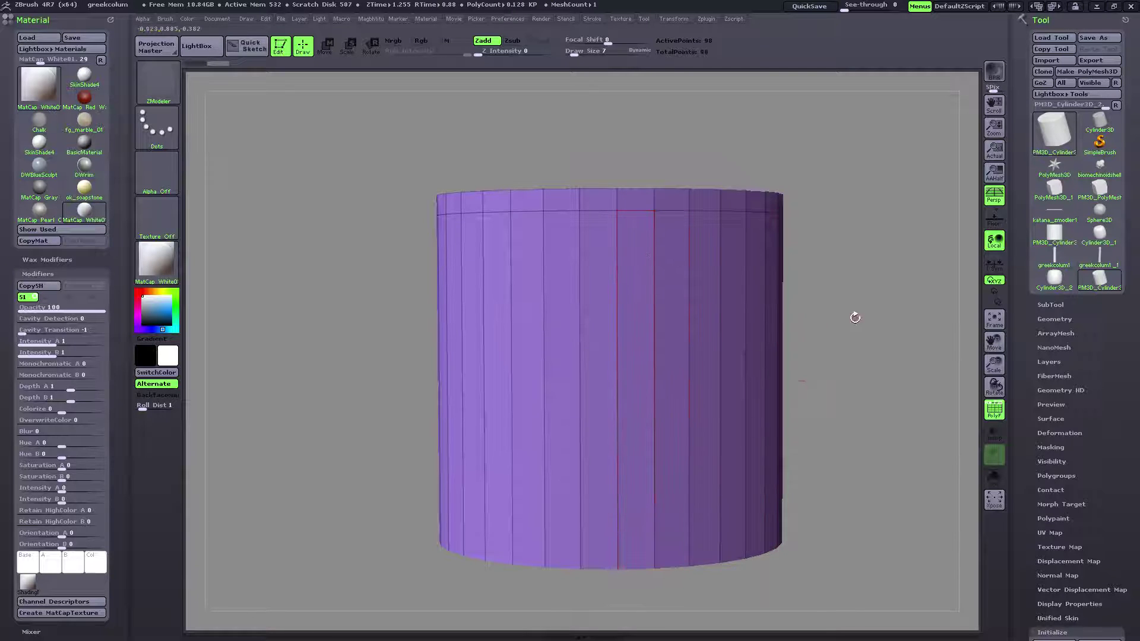
drag(850, 316, 879, 274)
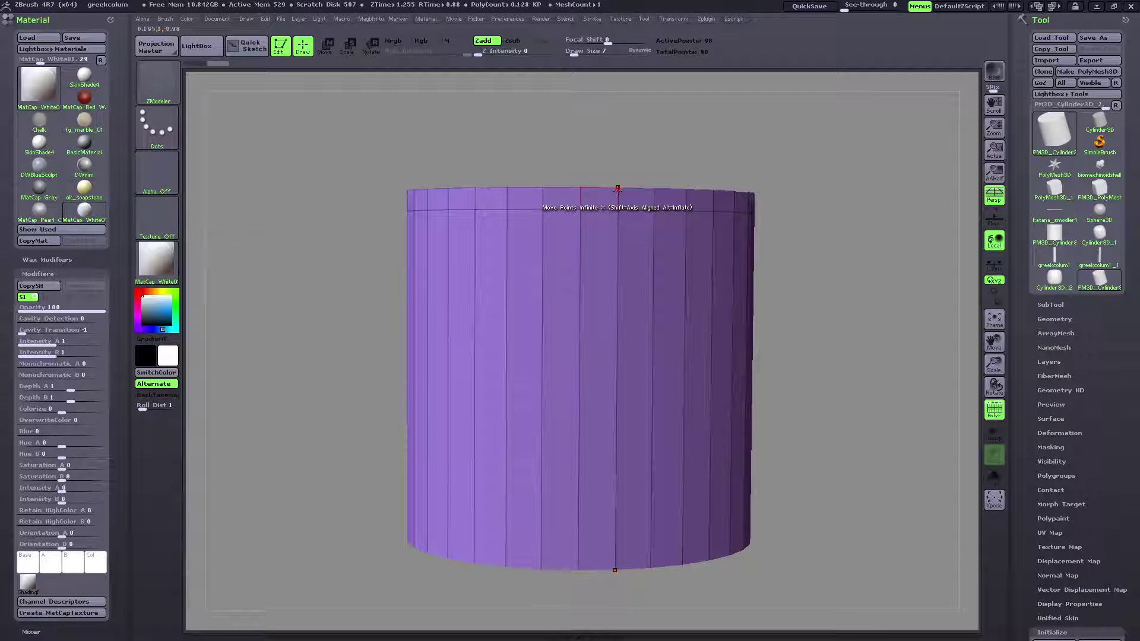
click(613, 376)
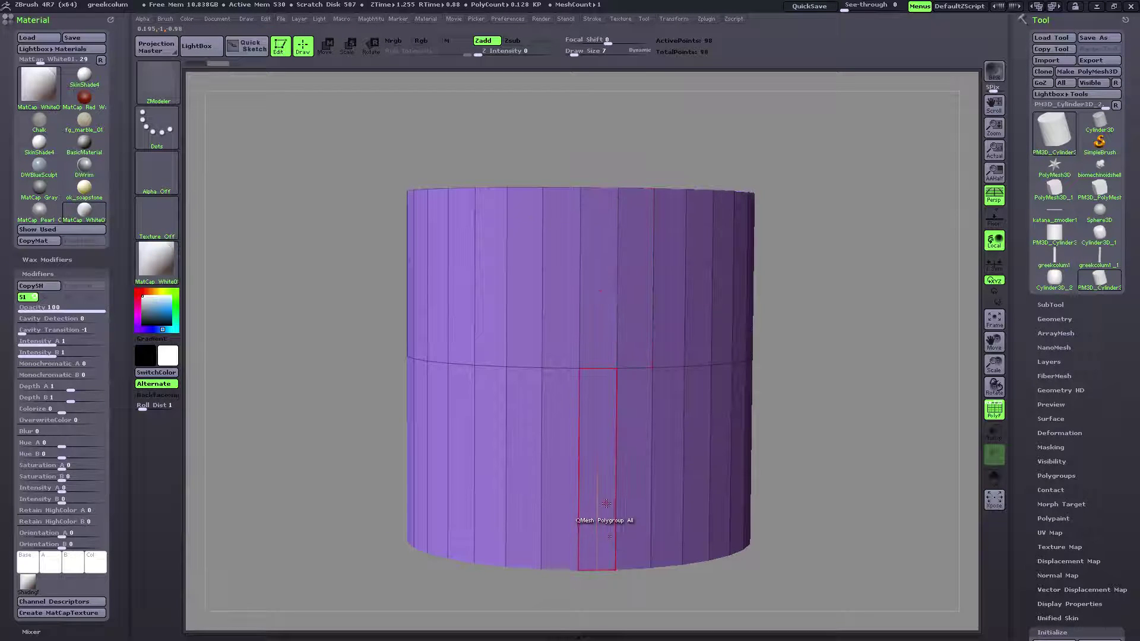
click(618, 200)
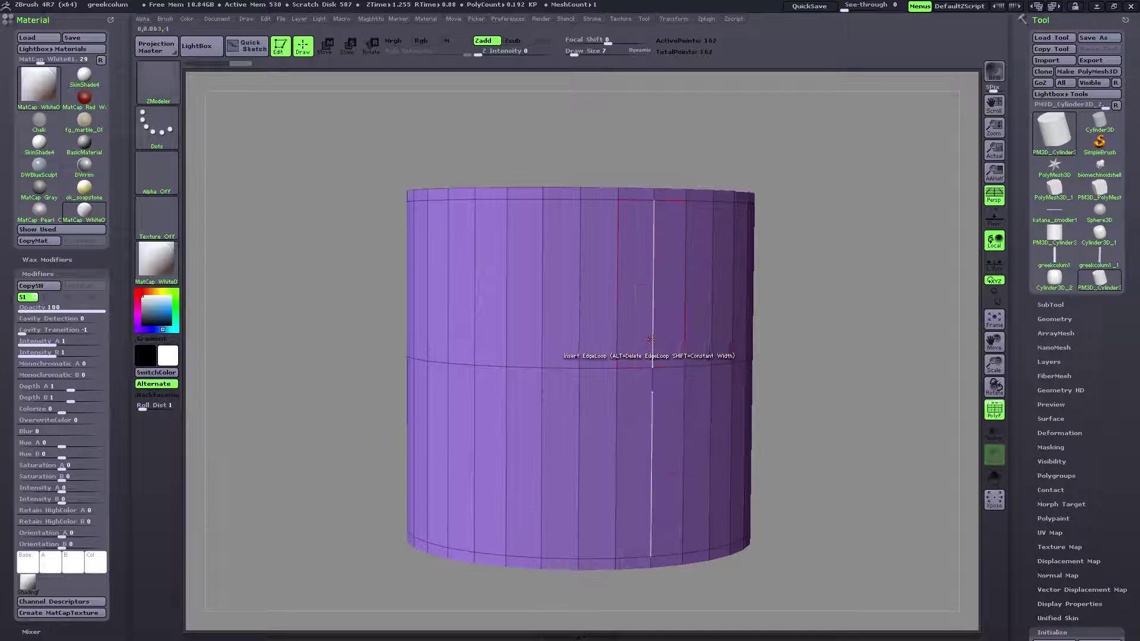
Review the ZModeler edge actions and targets available for the cylinder's vertical edges.
key(space)
key(space)
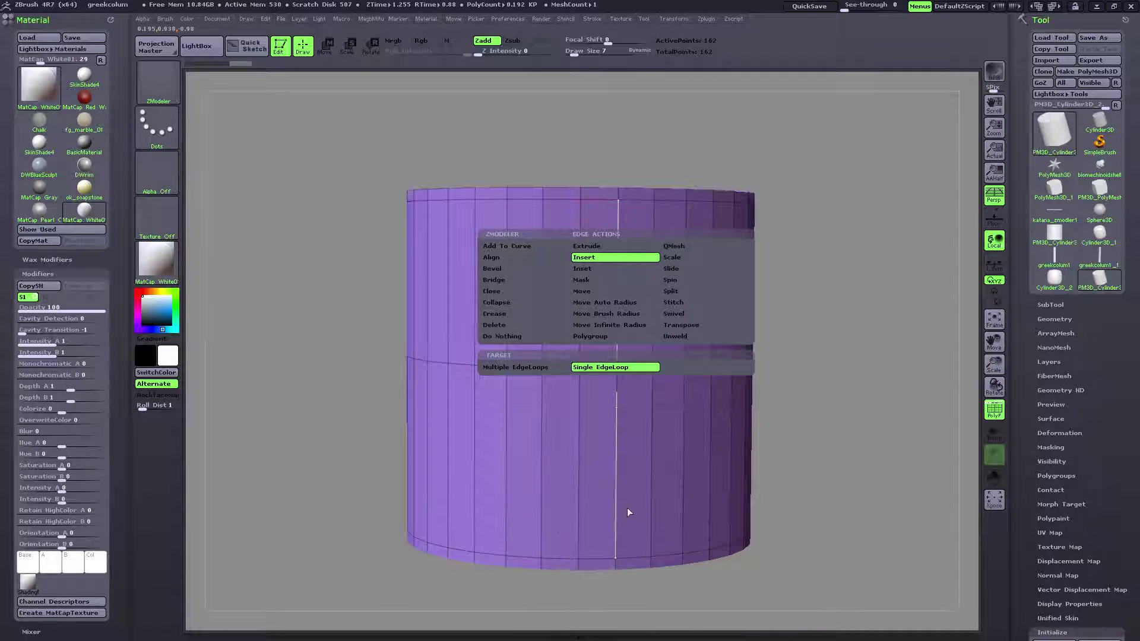
drag(855, 333, 890, 335)
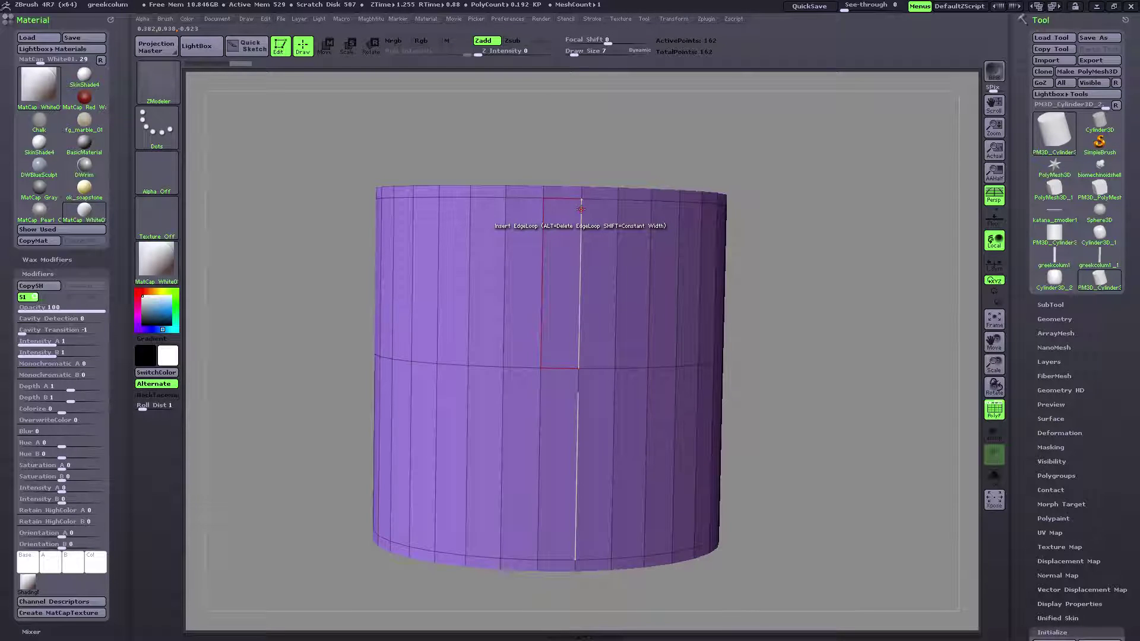
Insert a second edge loop just beside the existing ones near the cylinder's top and bottom rims.
mouse_move(581, 209)
mouse_down()
mouse_move(586, 222)
mouse_move(586, 202)
mouse_up()
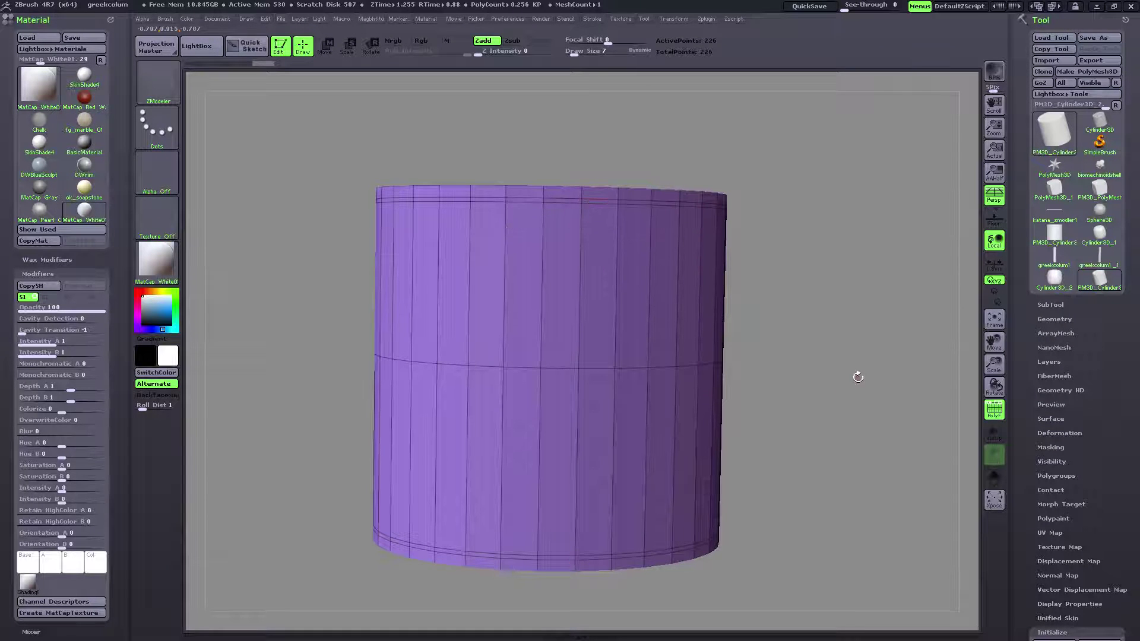
drag(858, 376, 849, 356)
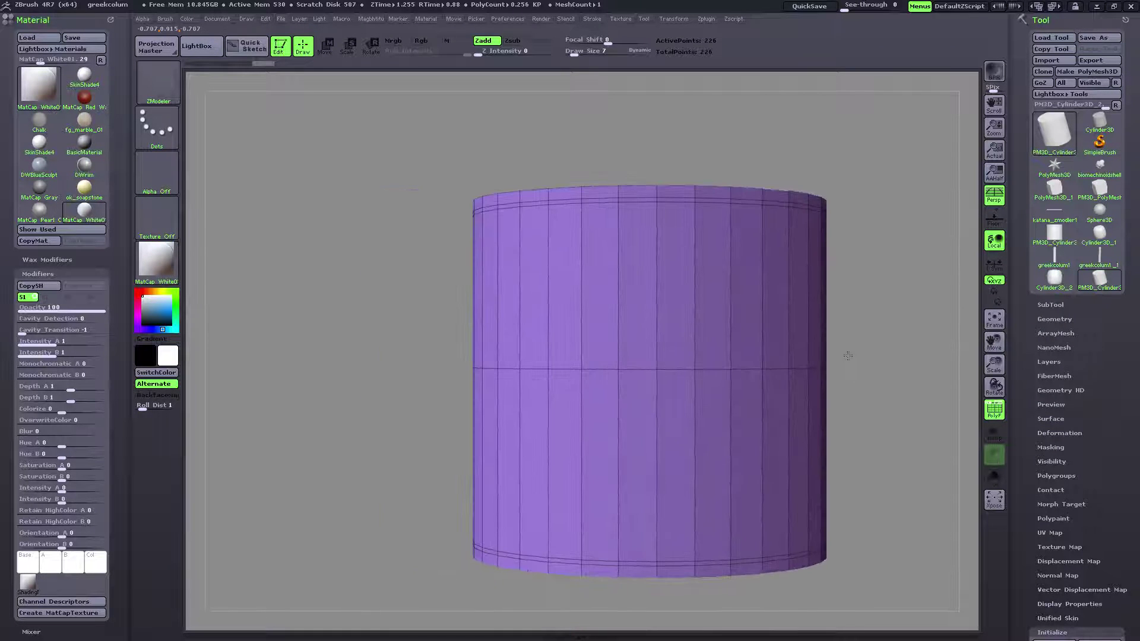
View the finished greekcolumn model for reference and return to the cylinder being modeled.
click(1067, 263)
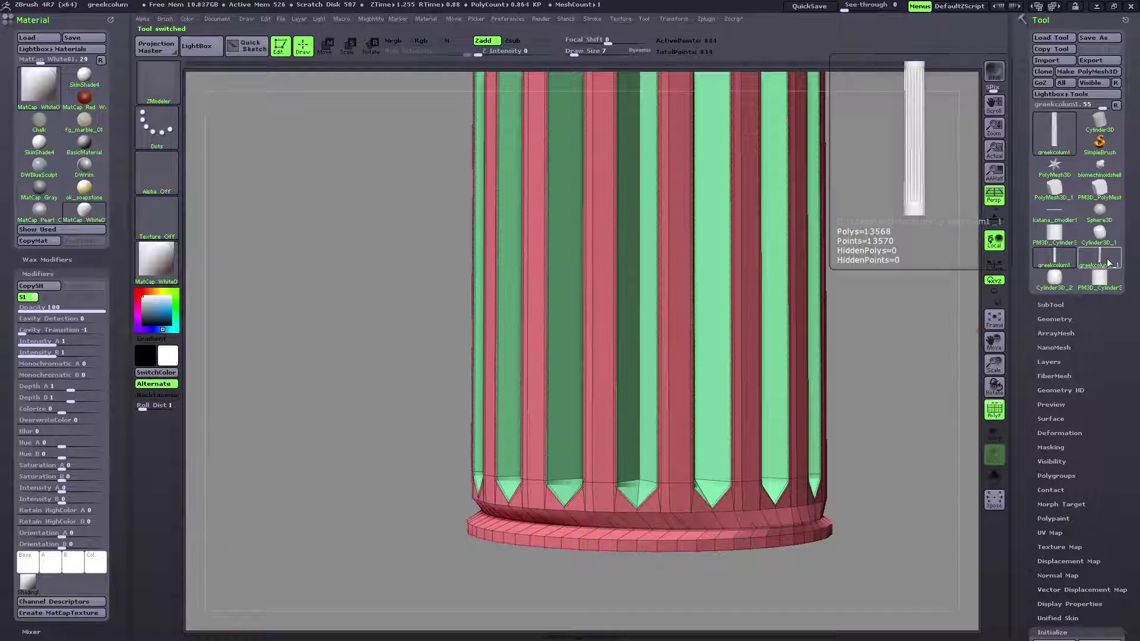
click(1106, 282)
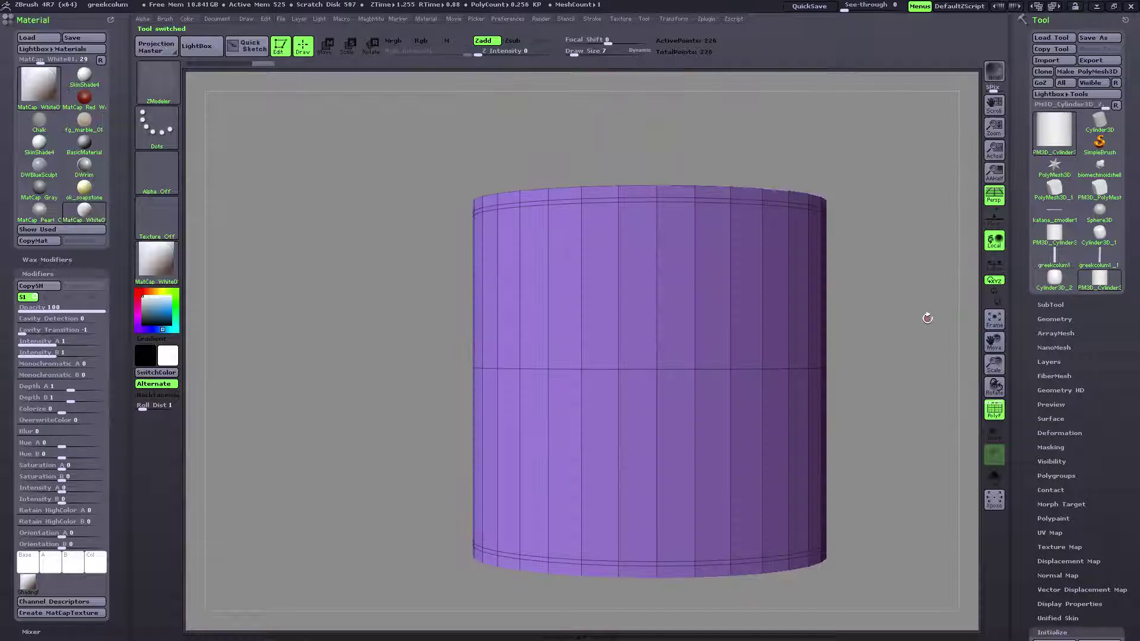
drag(928, 319, 891, 255)
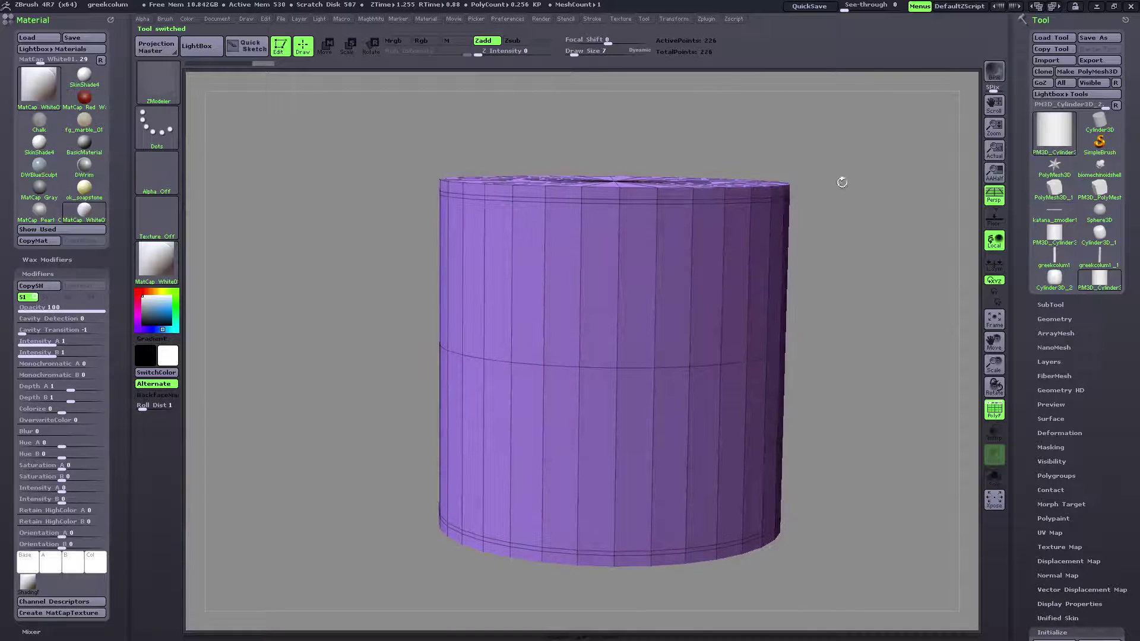
scroll(1031, 571, down, 4)
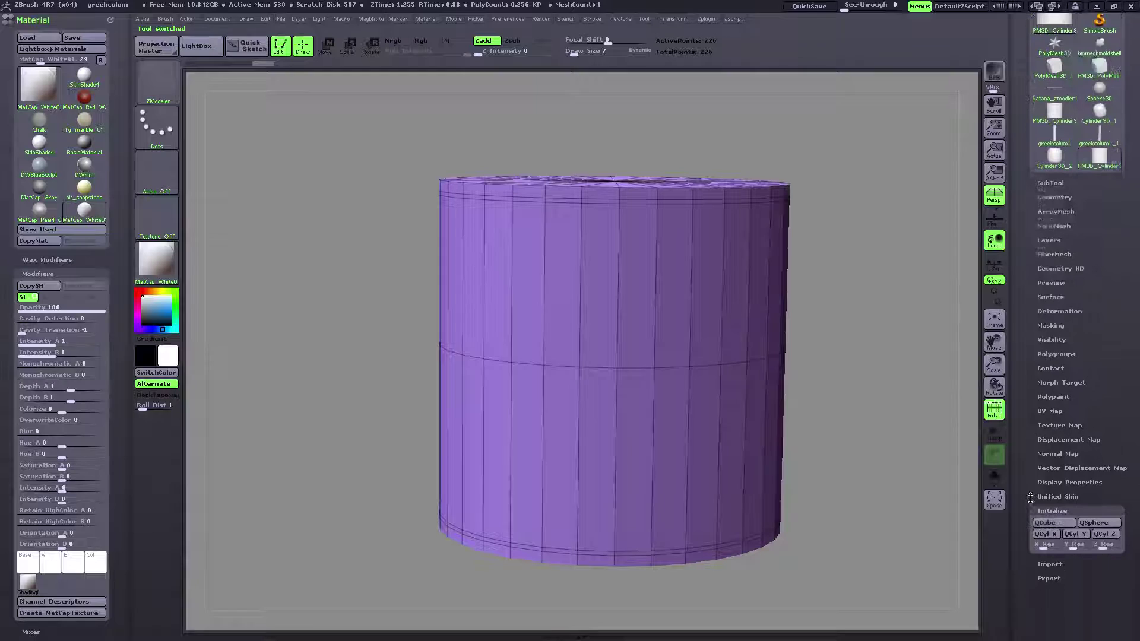
click(1033, 506)
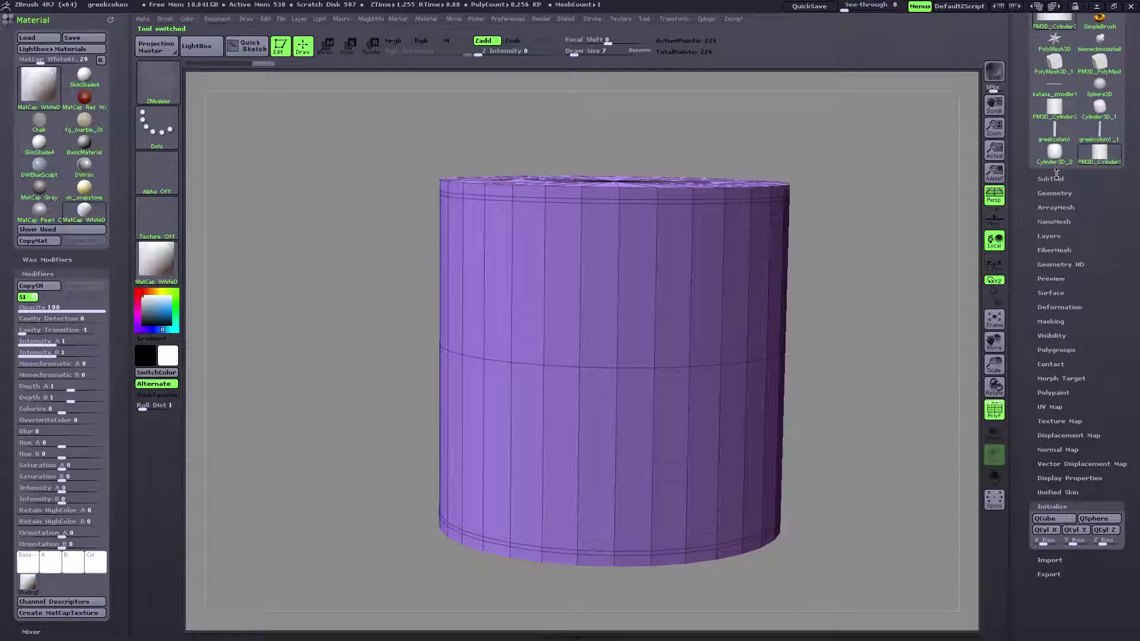
scroll(1024, 164, up, 4)
Examine the divisions on the cylinder's top cap and check the horizontal divide setting of the Cylinder3D primitive.
drag(836, 217, 917, 283)
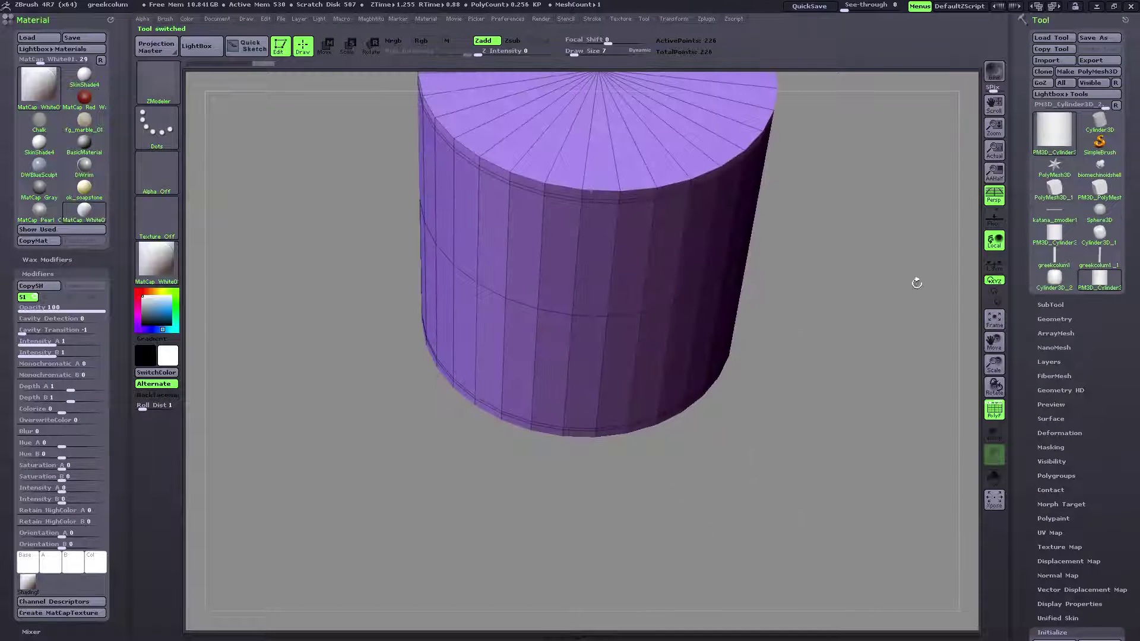
drag(991, 349, 991, 458)
drag(890, 380, 845, 407)
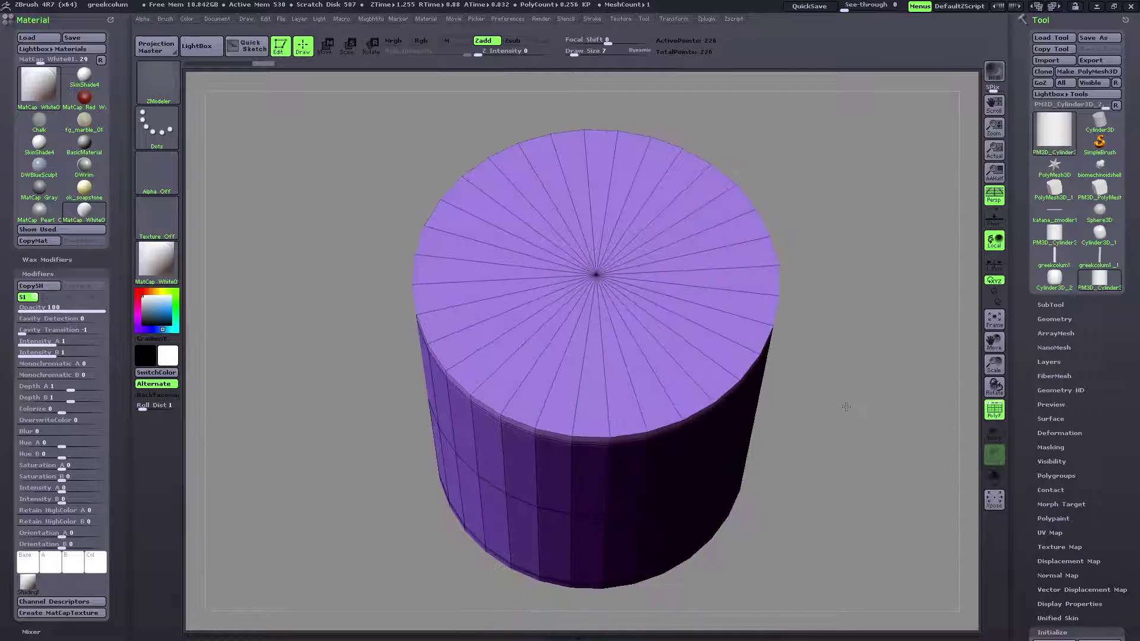
mouse_move(1104, 125)
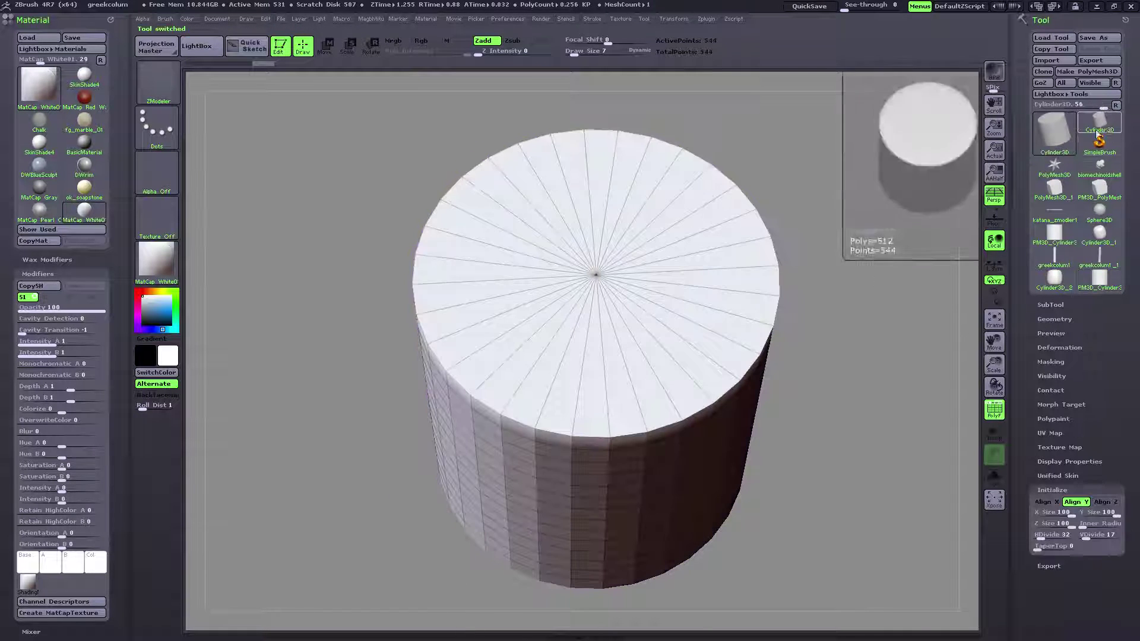
click(1053, 536)
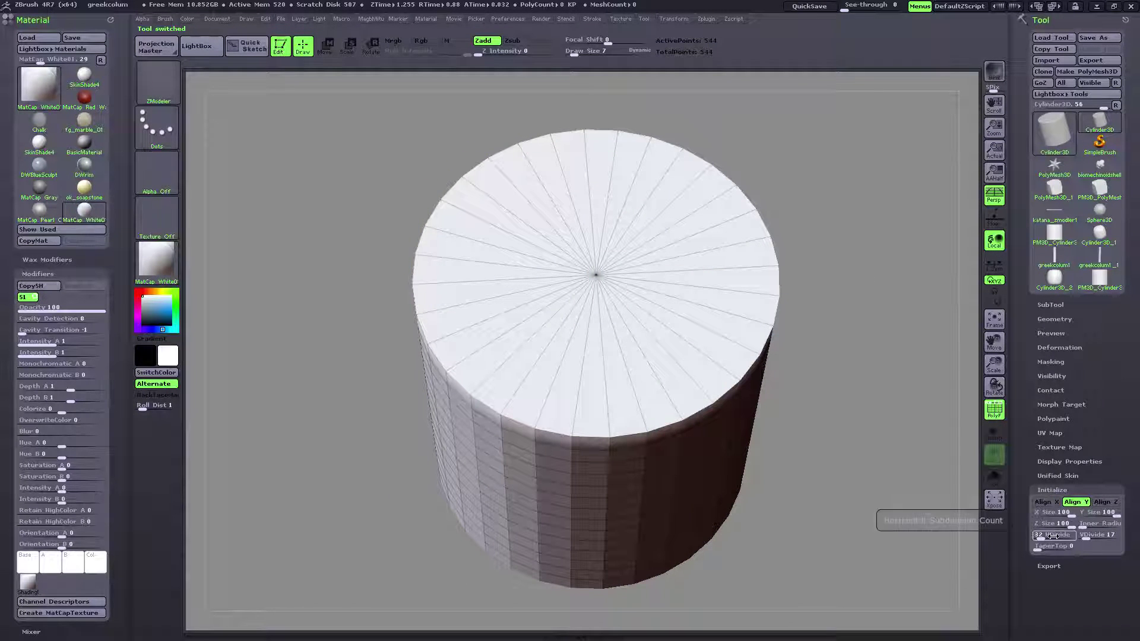
key(Return)
click(1102, 261)
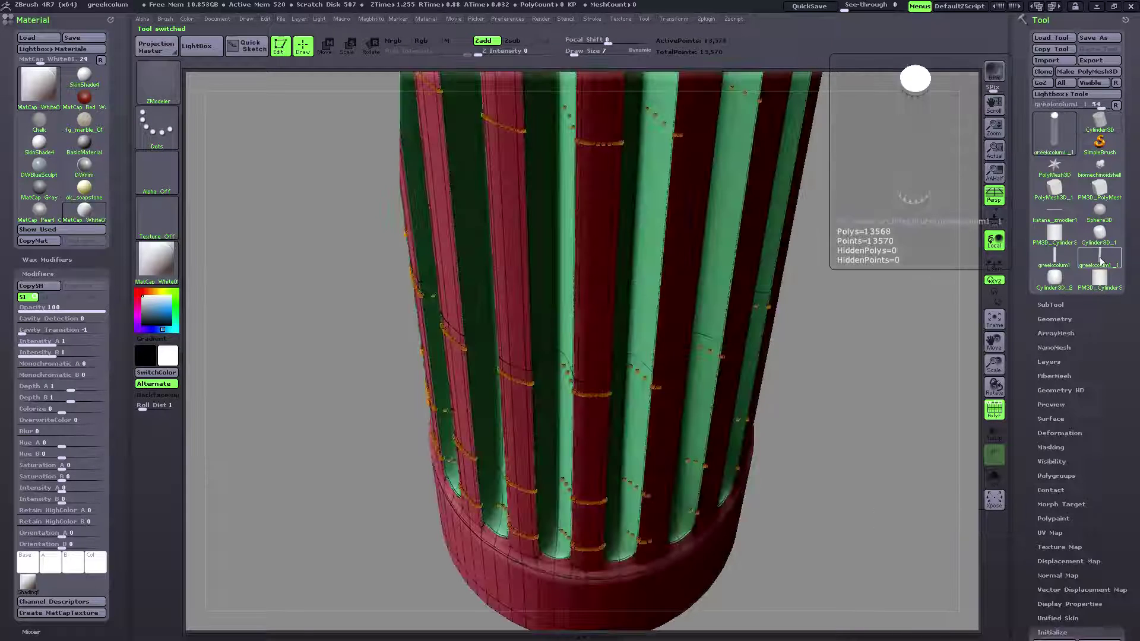
click(1100, 278)
Enable radial symmetry around the cylinder's Y axis with a radial count of 16.
drag(902, 432, 916, 375)
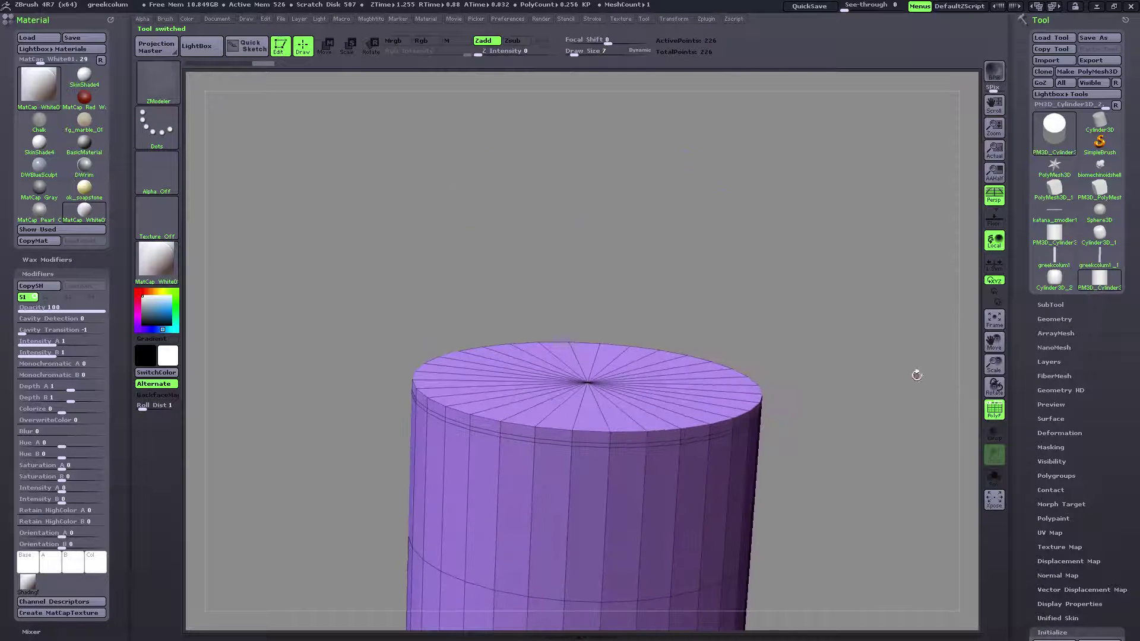
drag(993, 343, 959, 159)
click(687, 19)
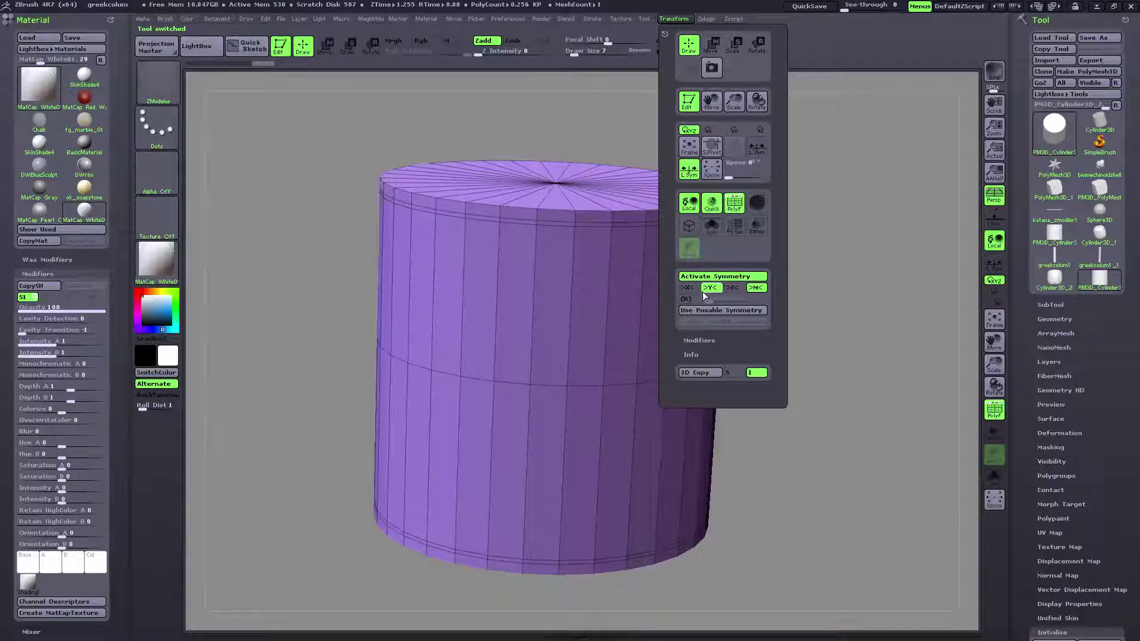
click(732, 289)
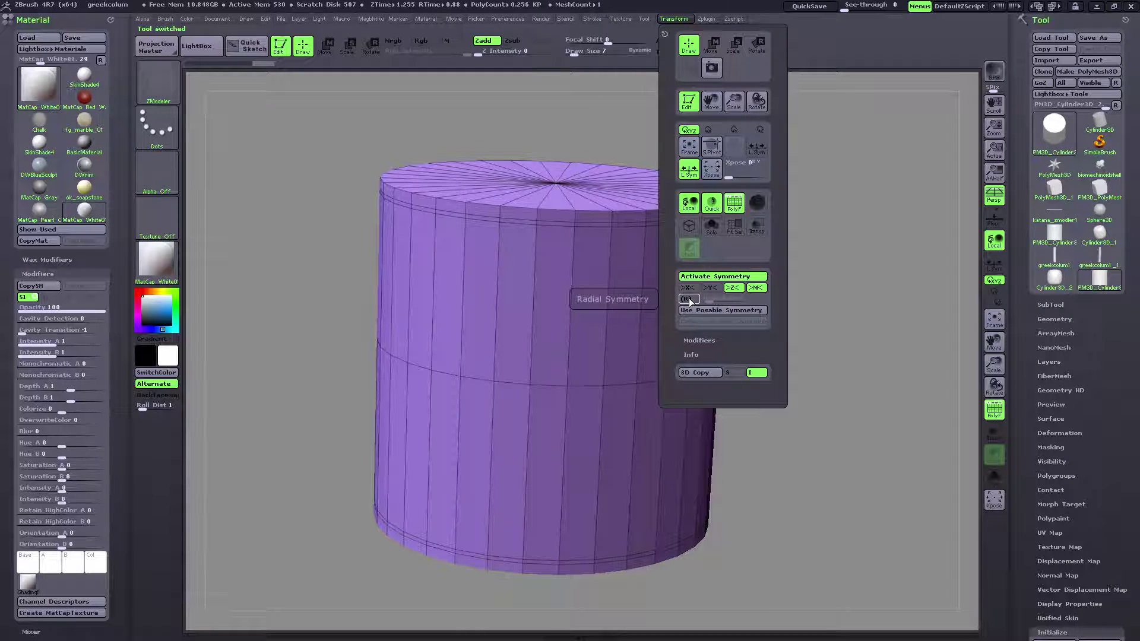
click(688, 300)
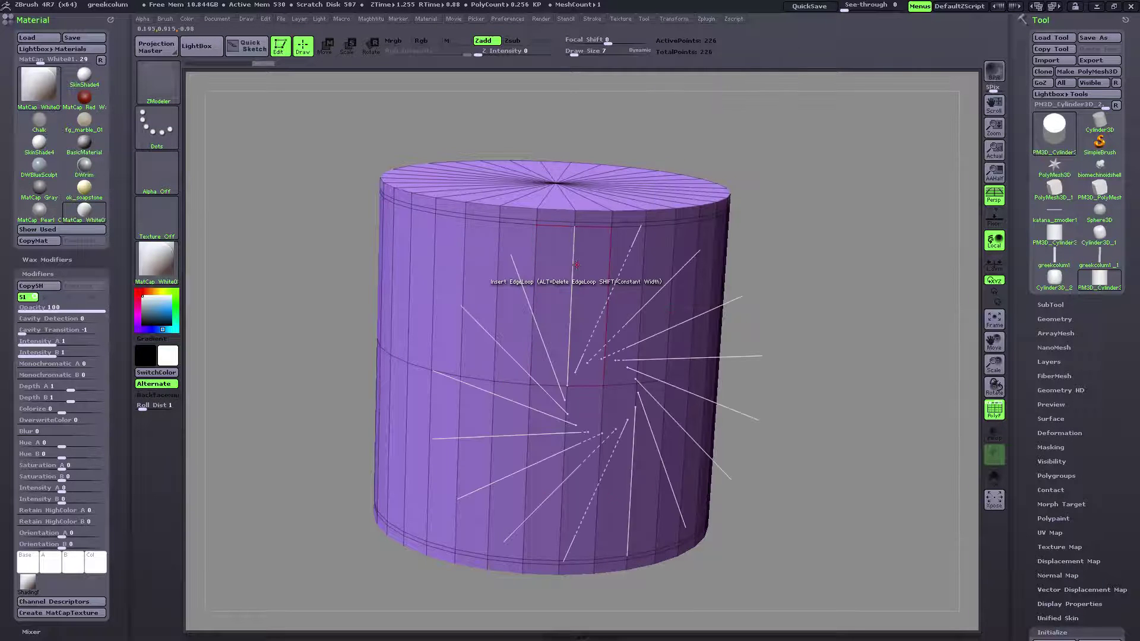
click(673, 17)
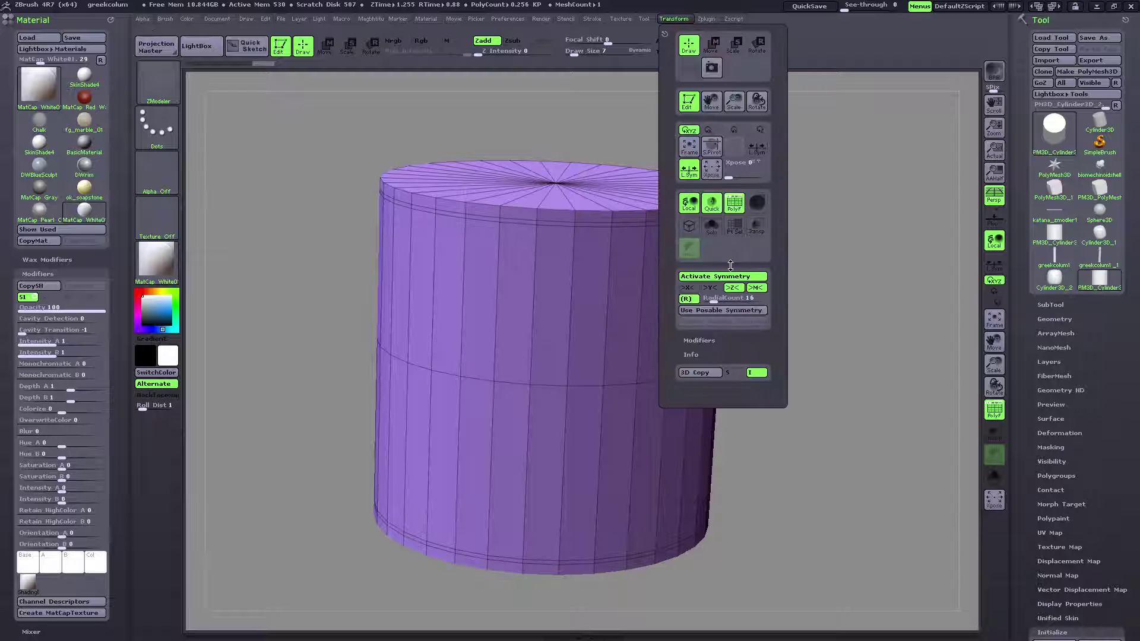
click(714, 288)
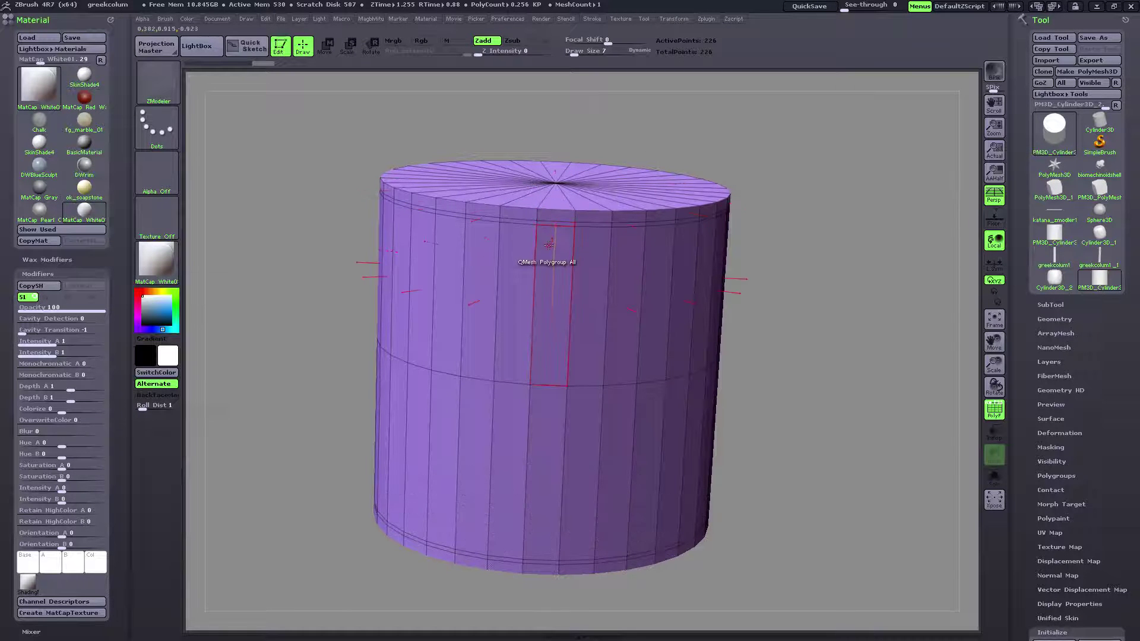
Set the ZModeler edge action to Delete with the complete edge loop target and remove the cylinder's middle loop.
drag(820, 275, 821, 296)
mouse_move(996, 342)
mouse_down()
mouse_move(998, 430)
mouse_move(996, 349)
mouse_up()
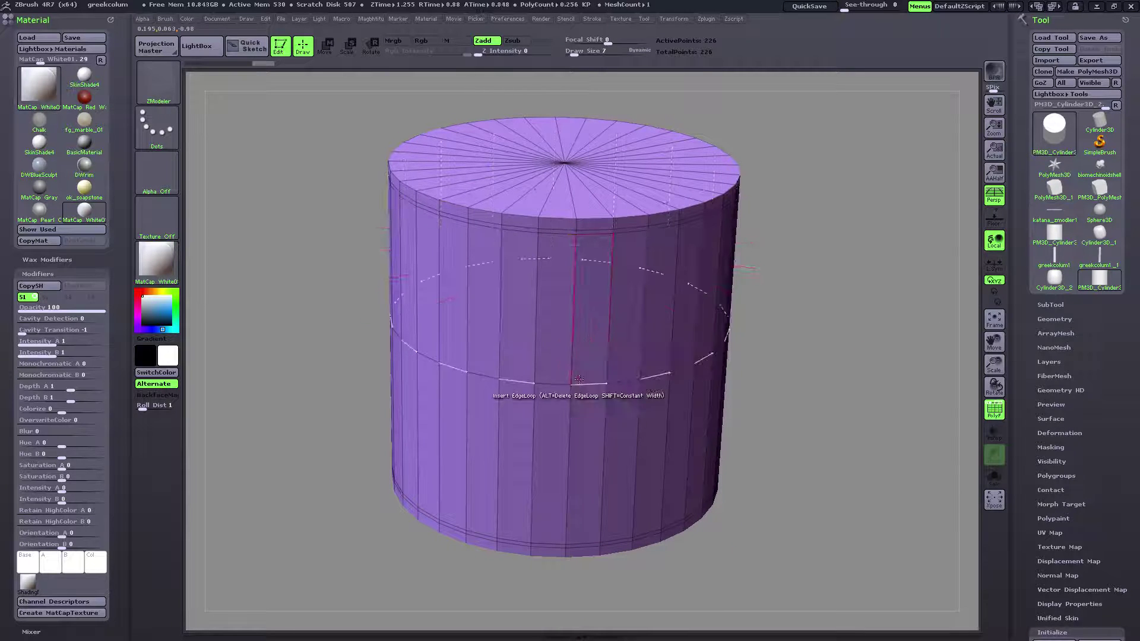
drag(806, 403, 798, 381)
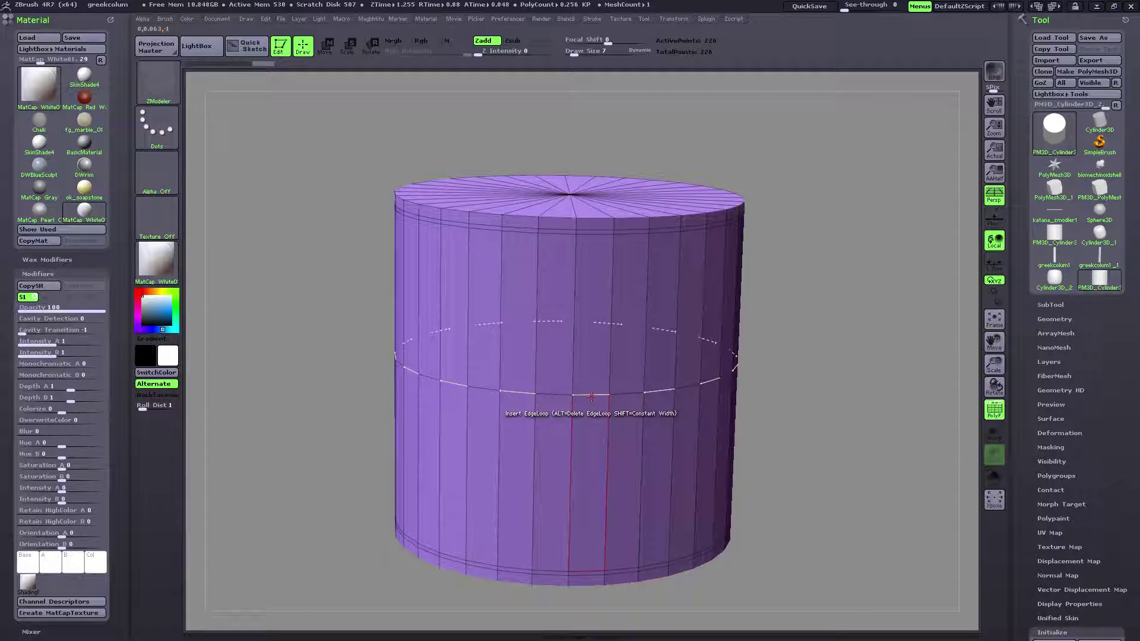
key(space)
click(484, 416)
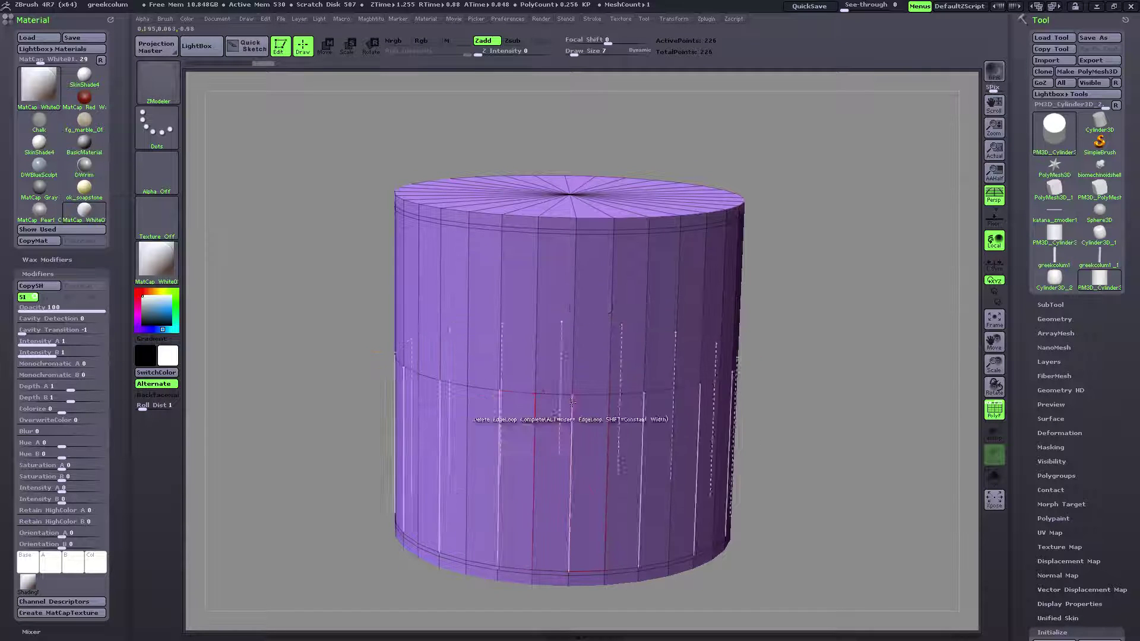
click(586, 395)
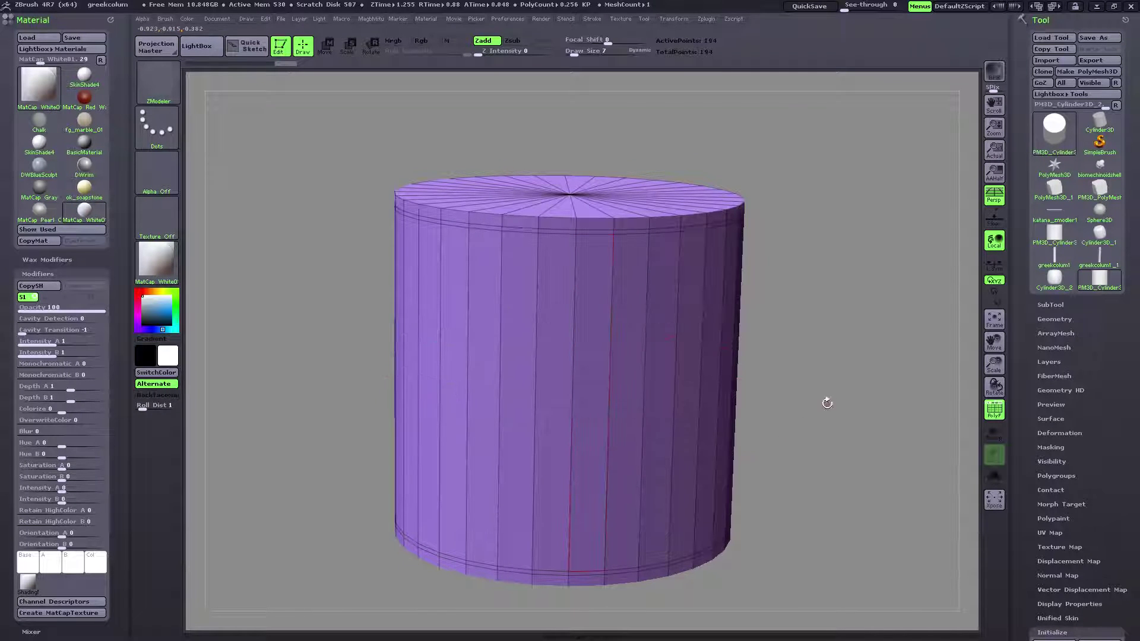
Set the ZModeler polygon action to Inset with A Single Poly as target, over one of the tall side faces.
drag(825, 400, 826, 383)
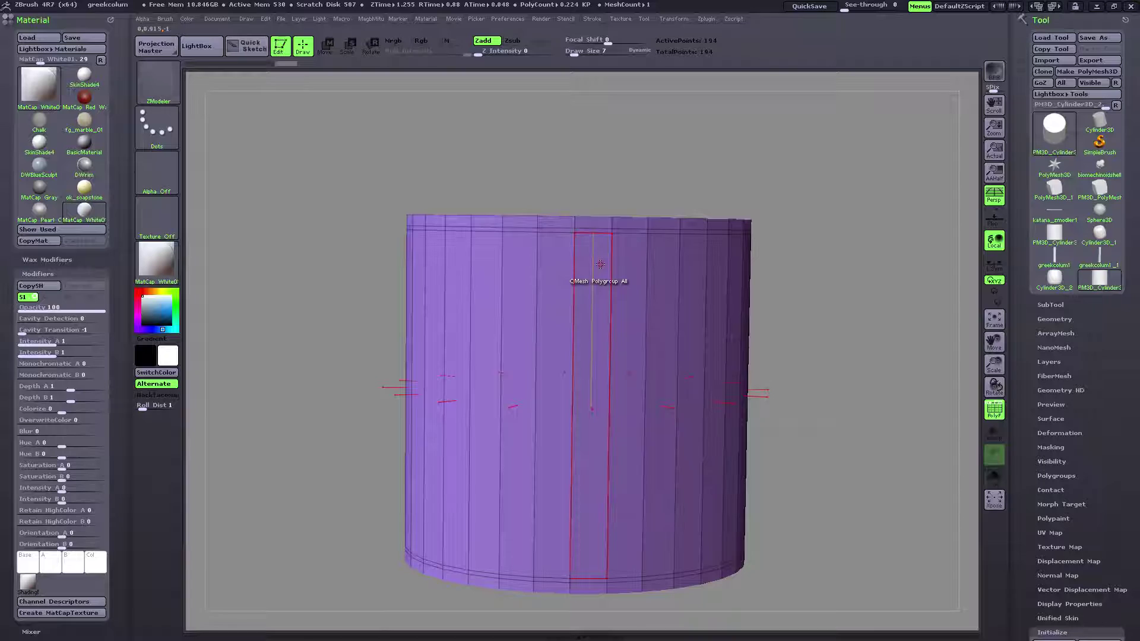
key(space)
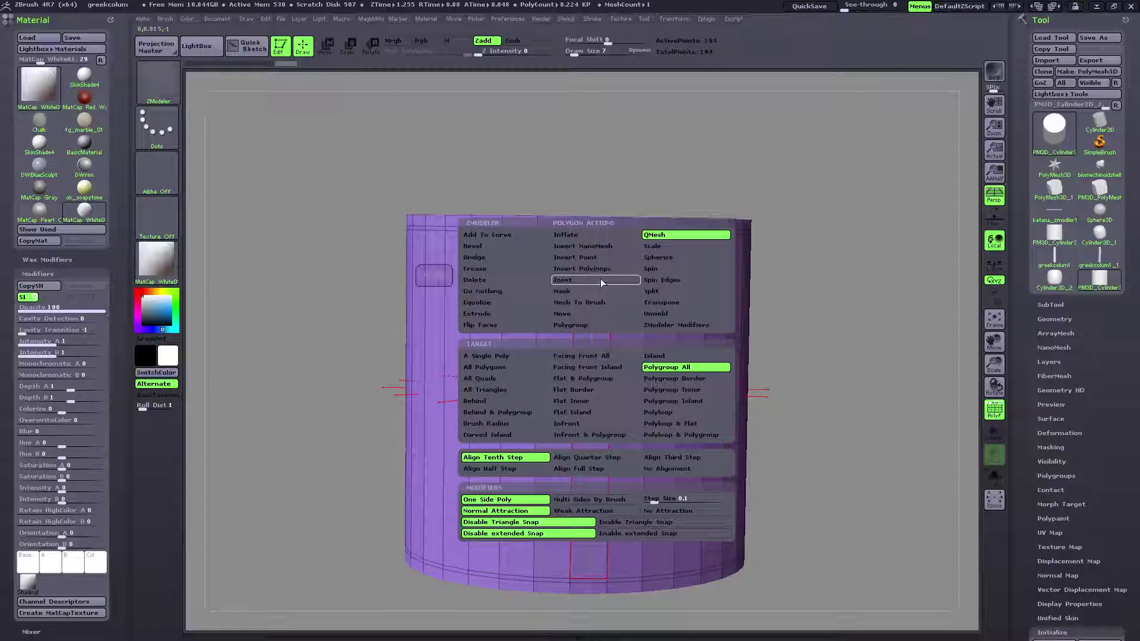
click(596, 279)
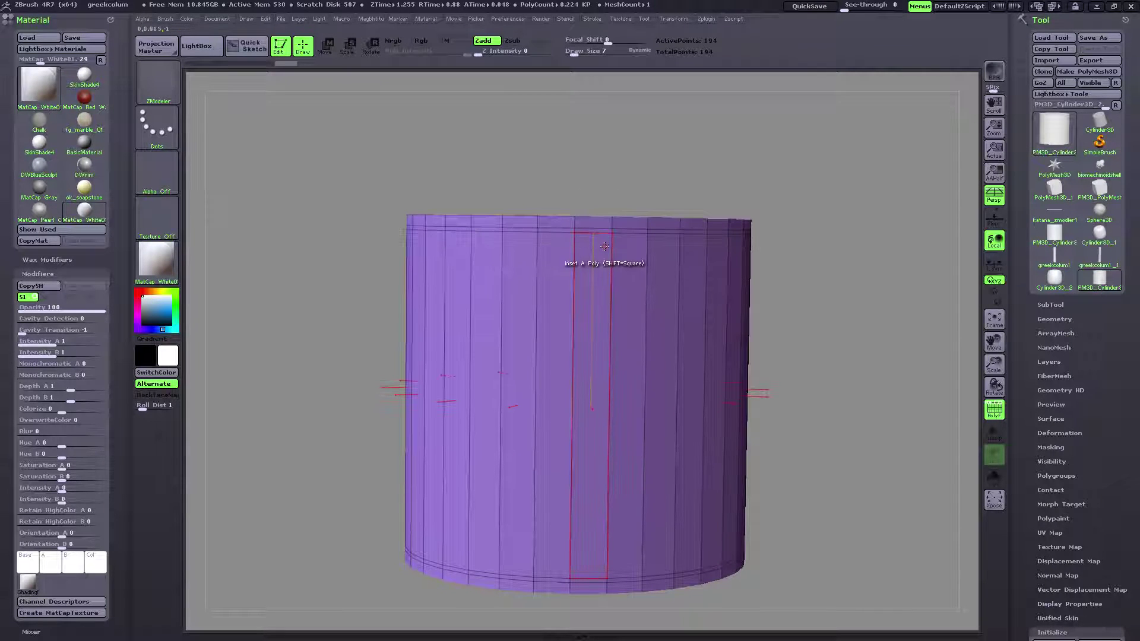
key(space)
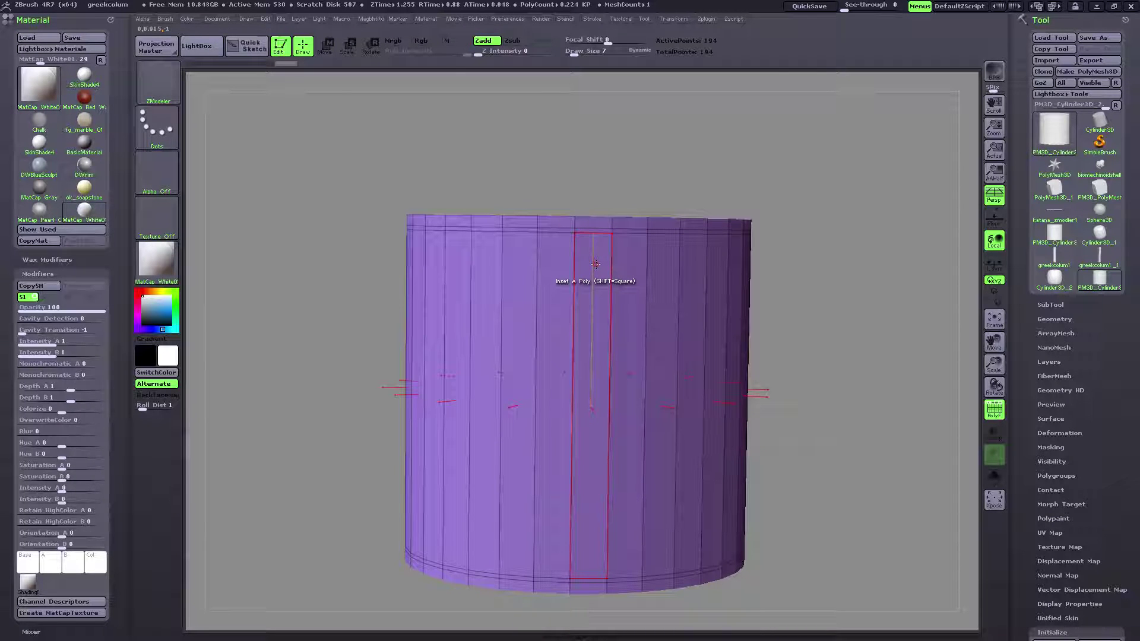
Turn off the perspective view and inset every other tall side face around the cylinder to form narrow flute panels.
drag(820, 290, 832, 273)
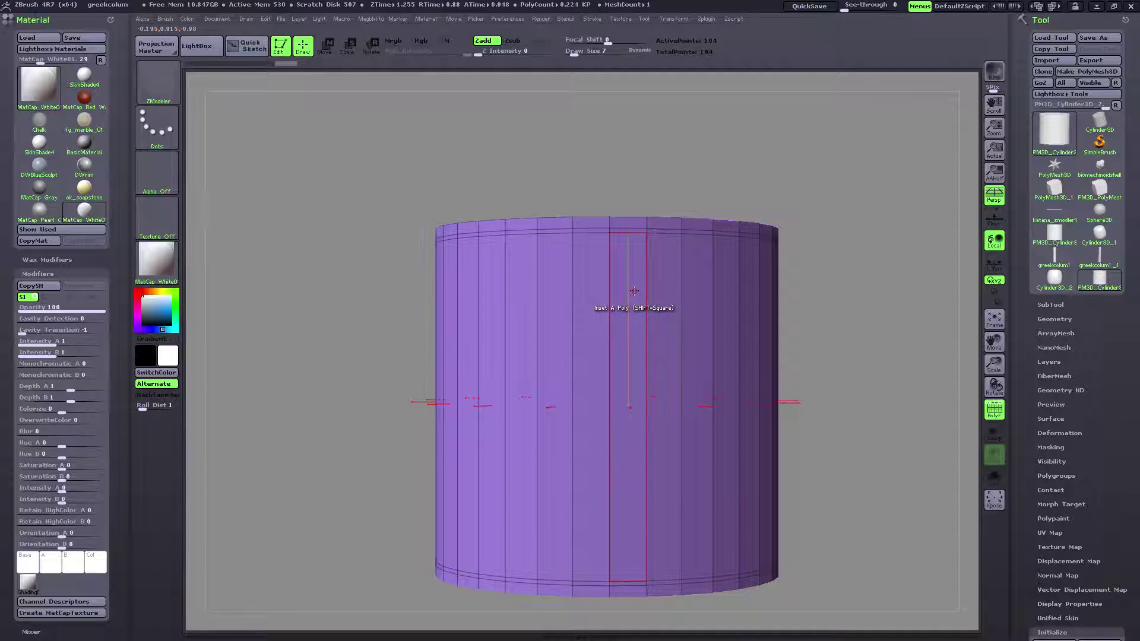
click(995, 200)
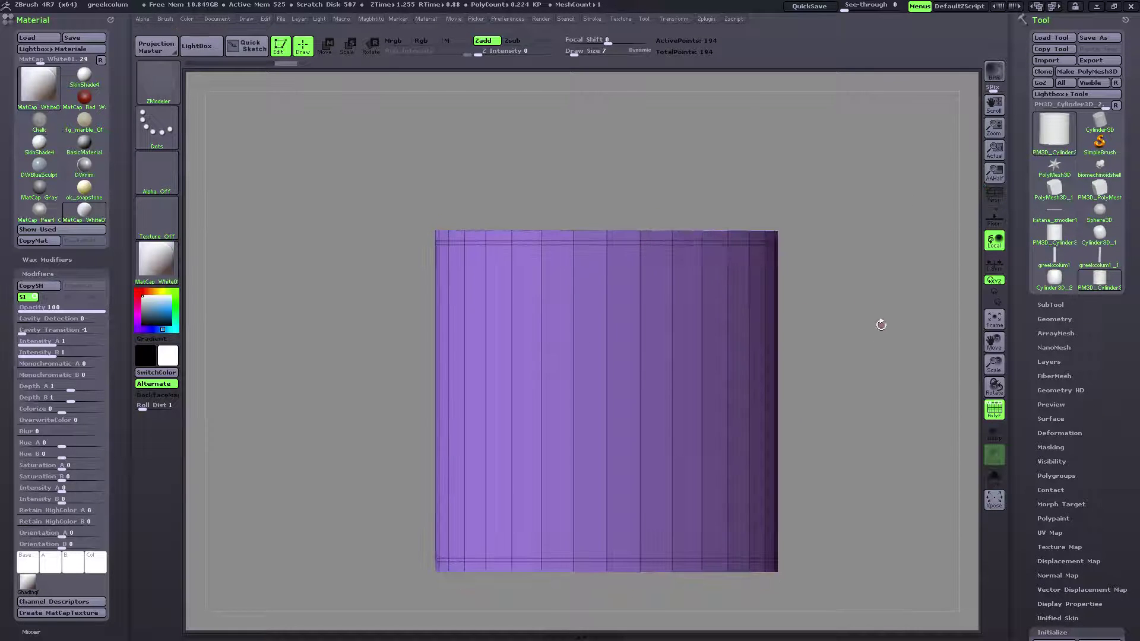
drag(994, 342, 969, 311)
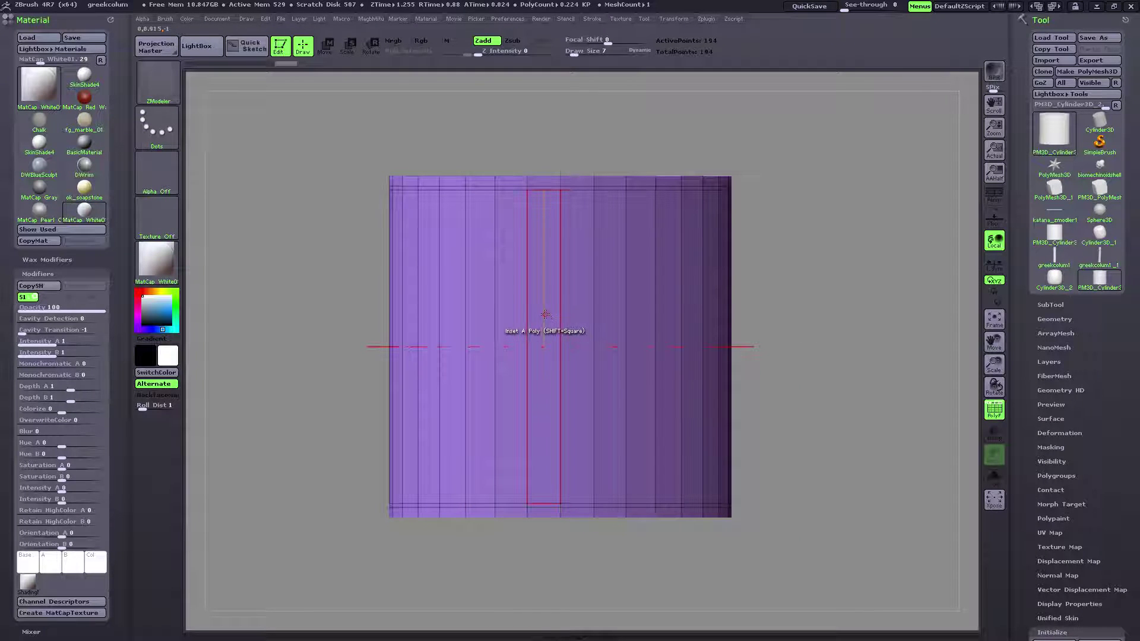
drag(552, 305, 520, 377)
key(ctrl+z)
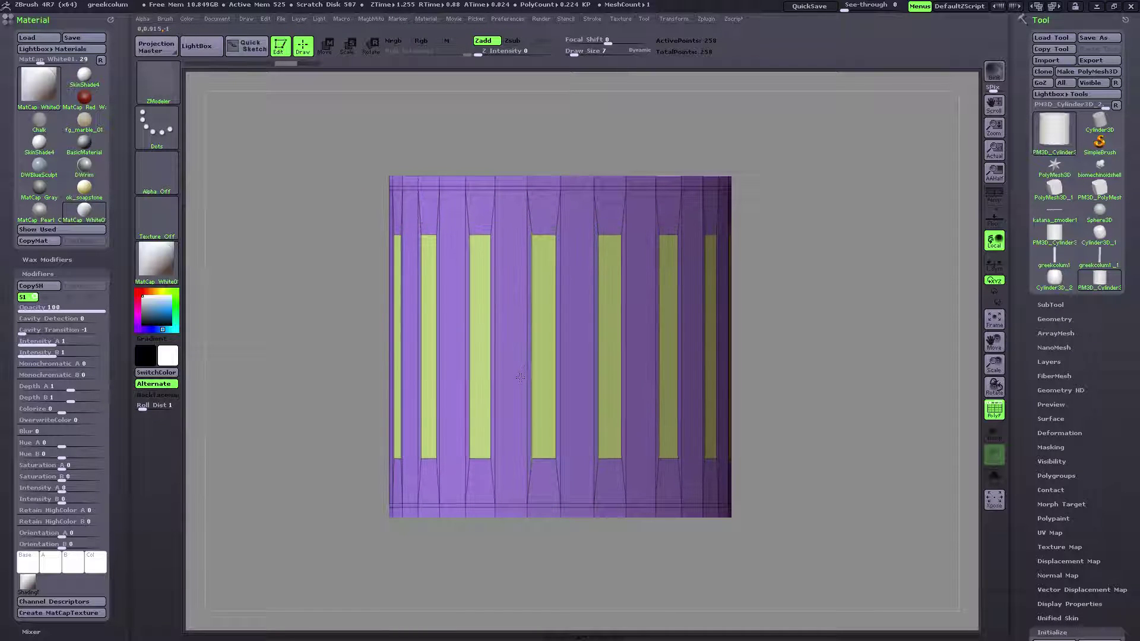
Set the ZModeler edge action to Slide for single edges and slide the inset panels' upper edges toward the top rim loops.
drag(995, 364, 998, 315)
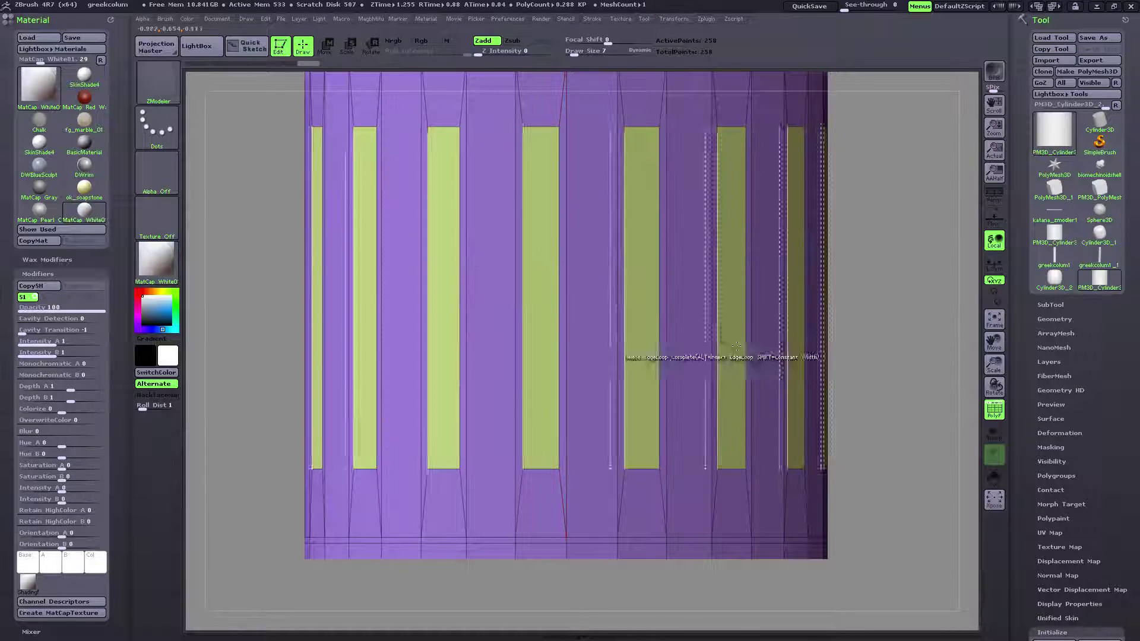
drag(996, 342, 968, 392)
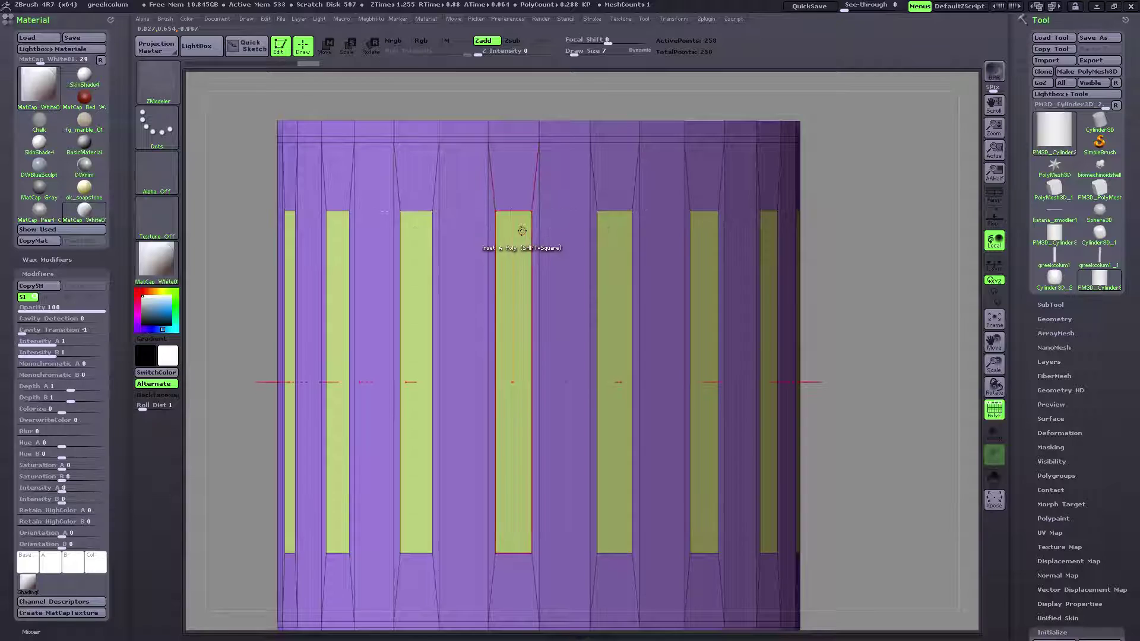
key(space)
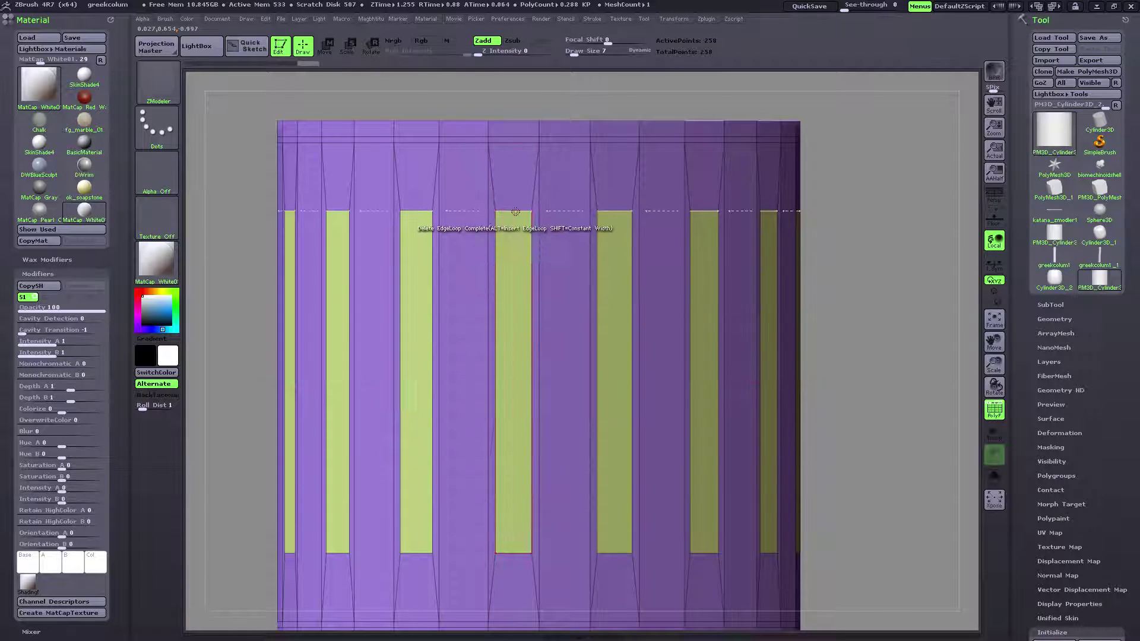
key(space)
click(572, 233)
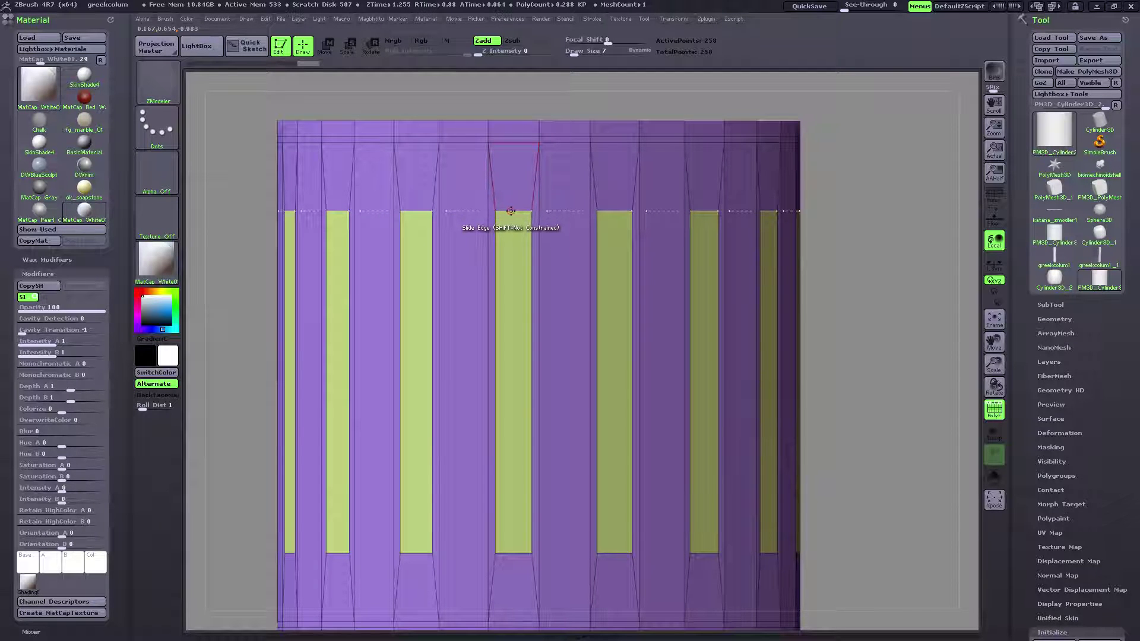
drag(511, 211, 521, 166)
key(ctrl)
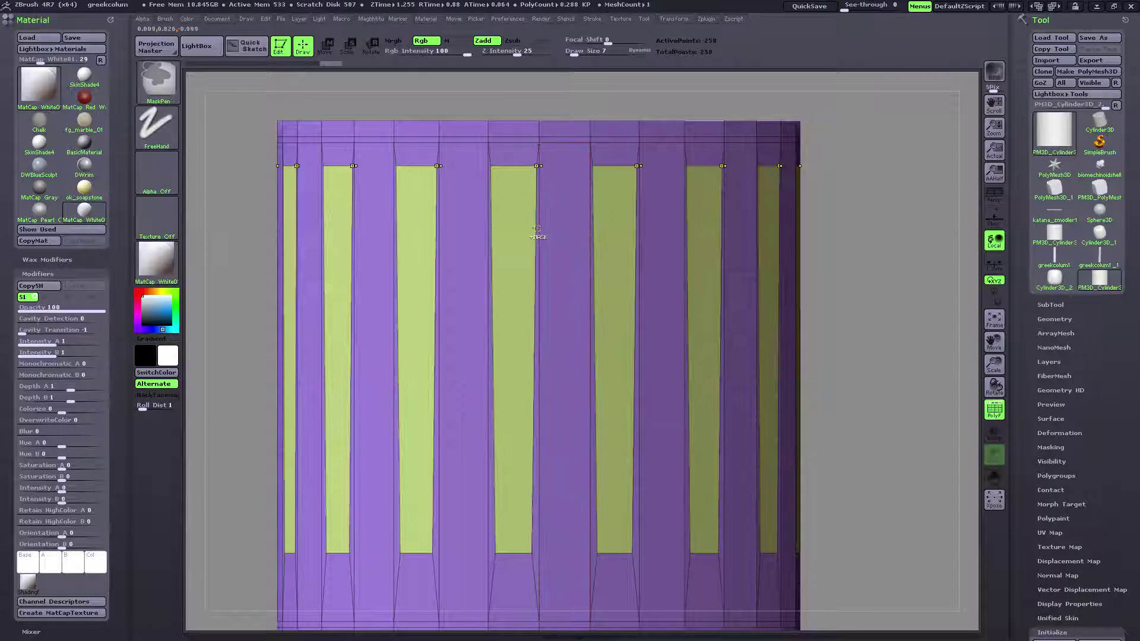
Undo the panel edge slide and try raising the inset panels' upper edges with the ZModeler Move action for single edges.
key(ctrl+z)
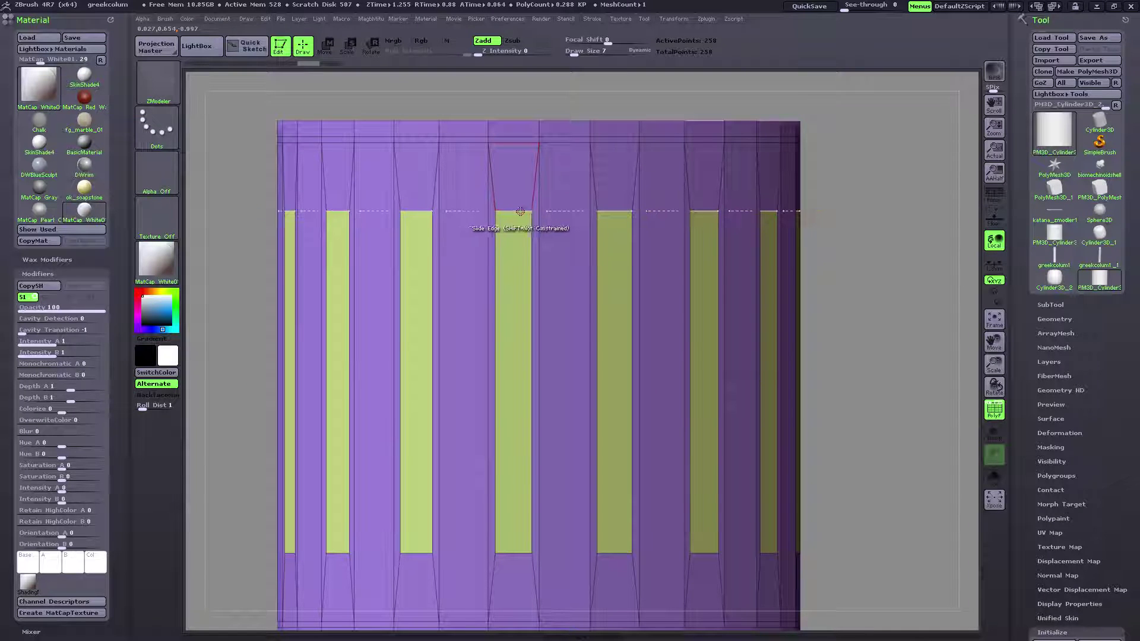
key(space)
click(495, 255)
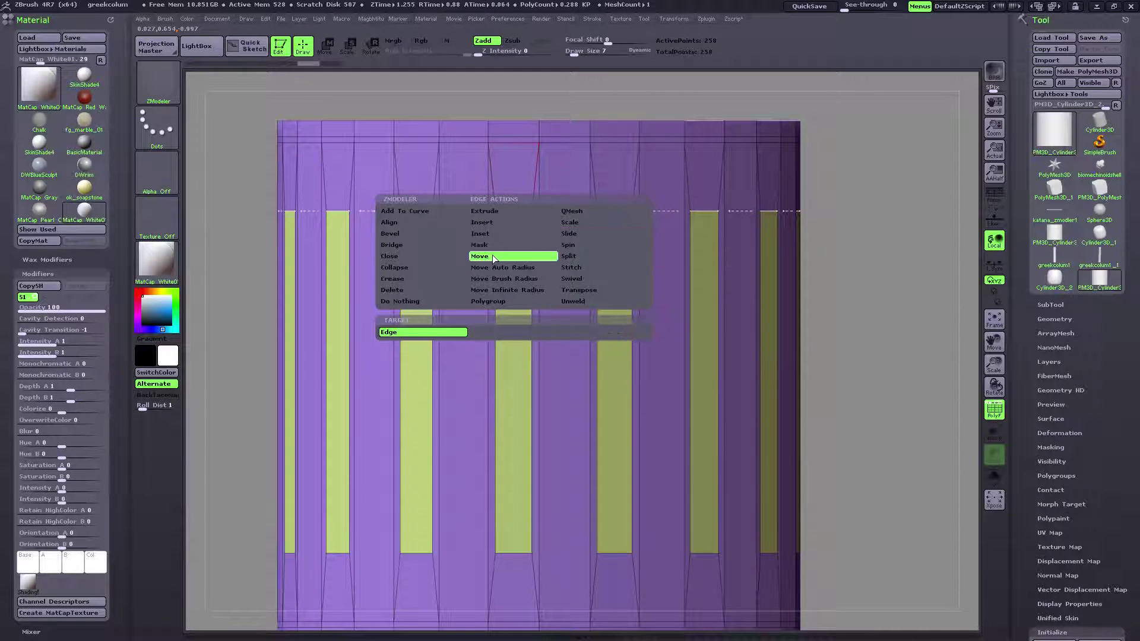
drag(515, 210, 512, 185)
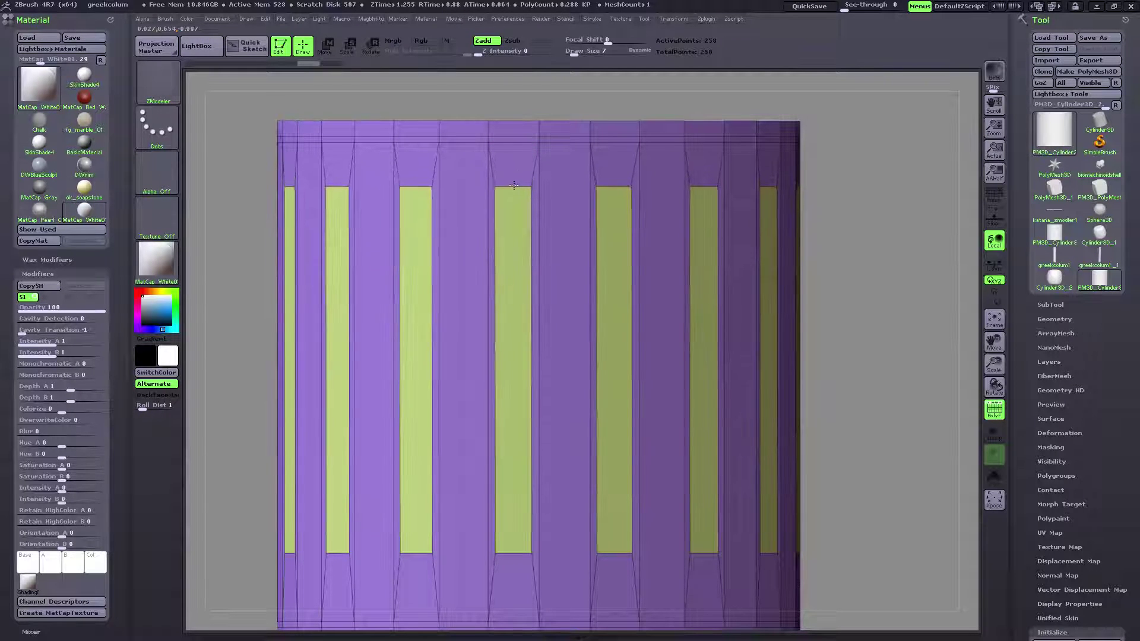
key(ctrl+z)
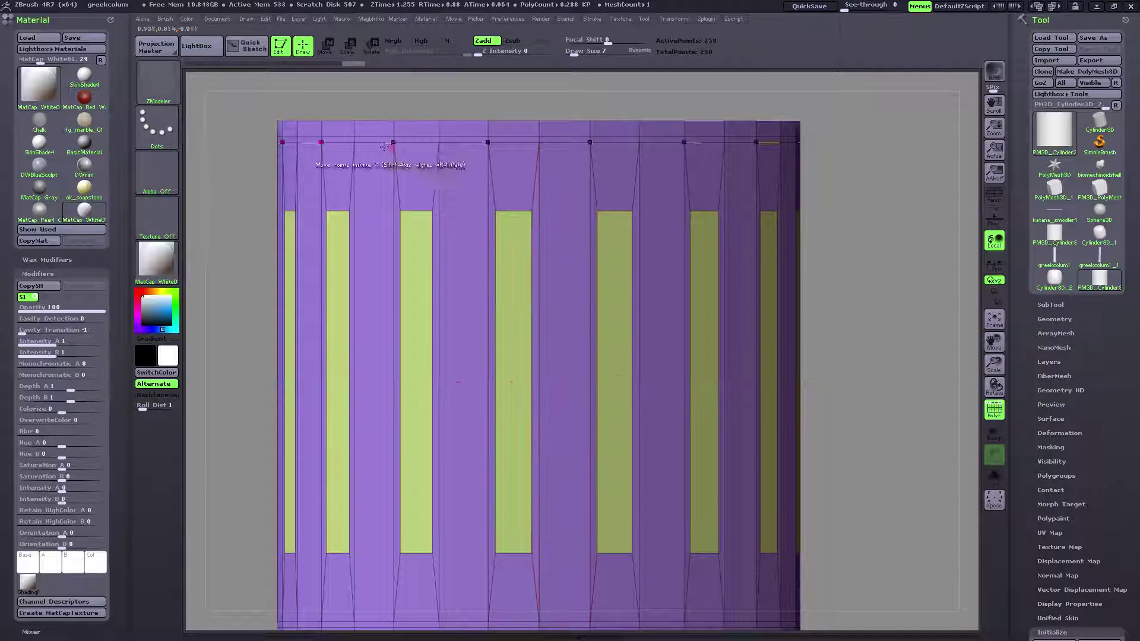
Set the ZModeler edge action to Transpose for a single edge and pick the upper edges of the inset panels.
key(space)
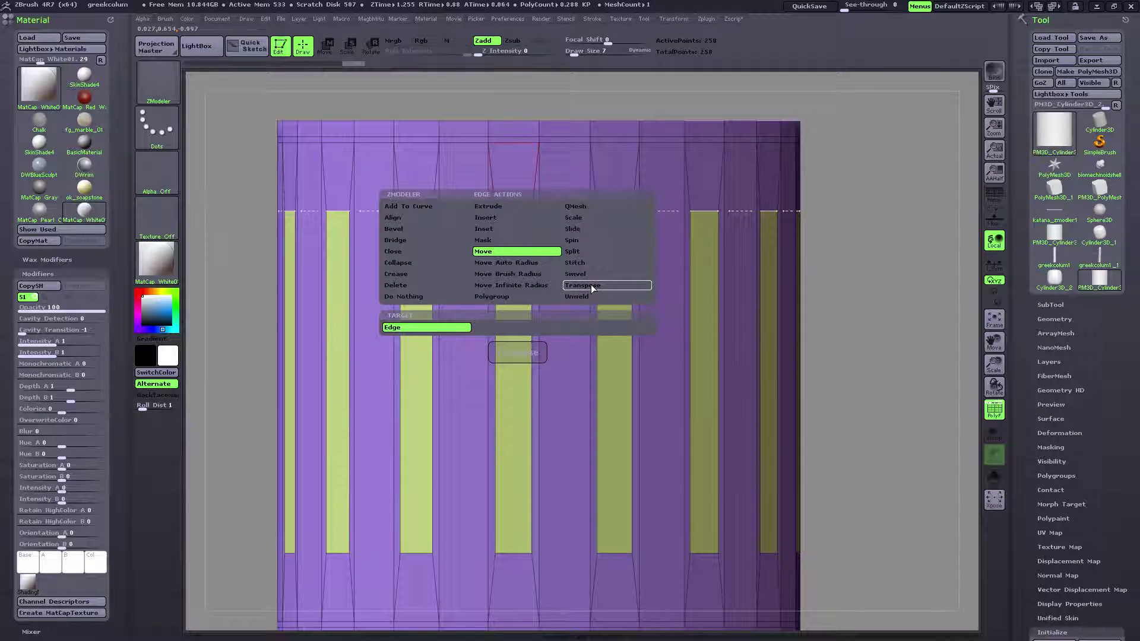
key(space)
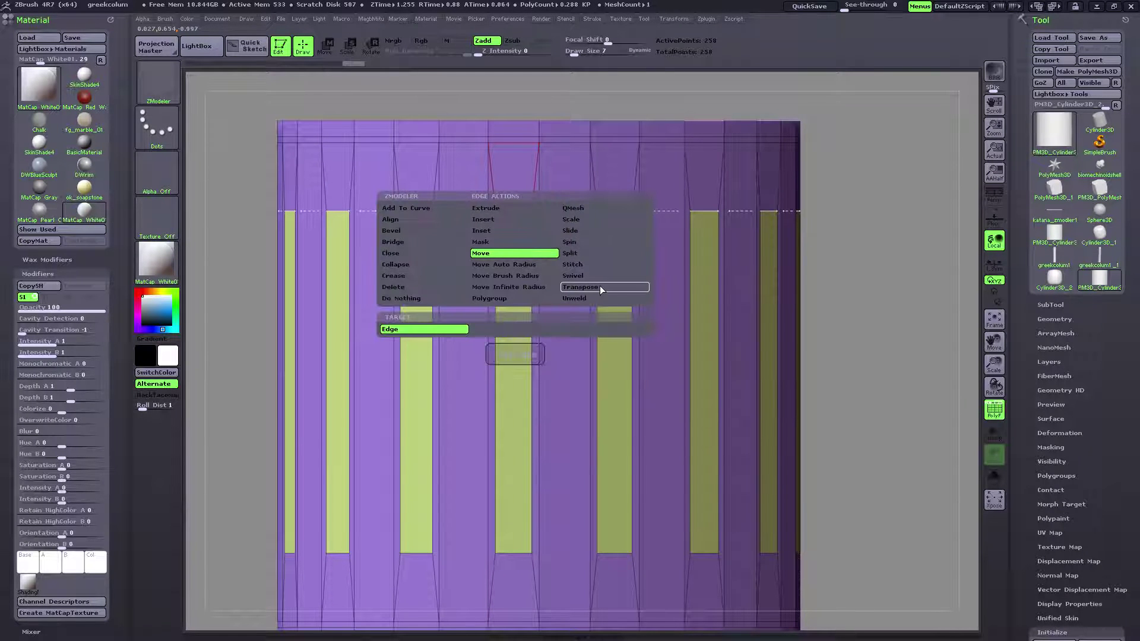
click(600, 287)
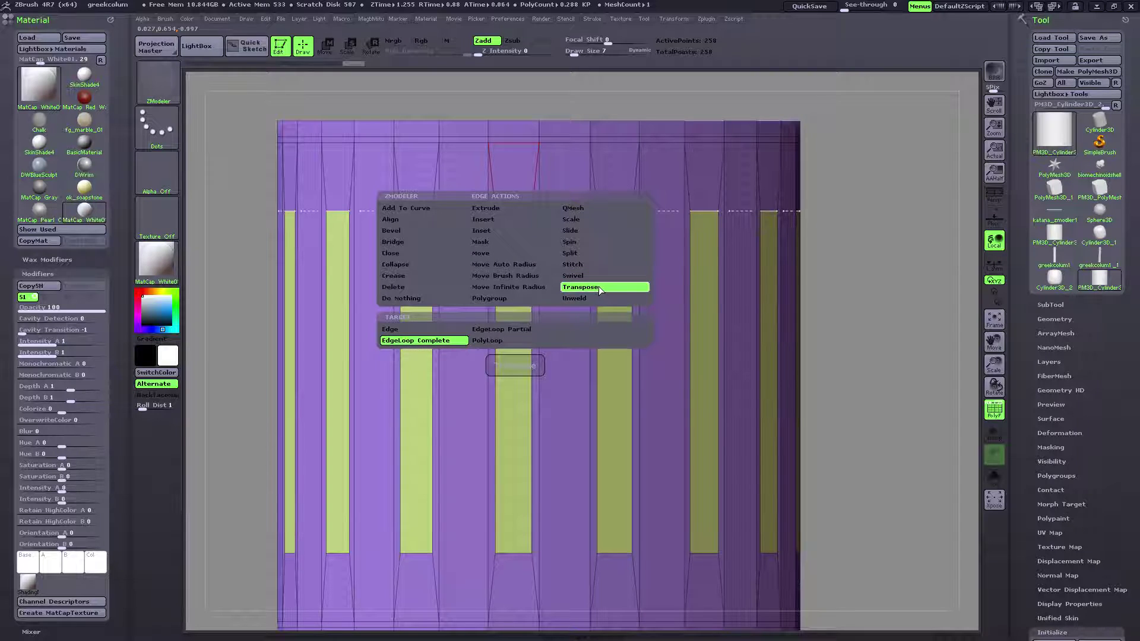
click(425, 331)
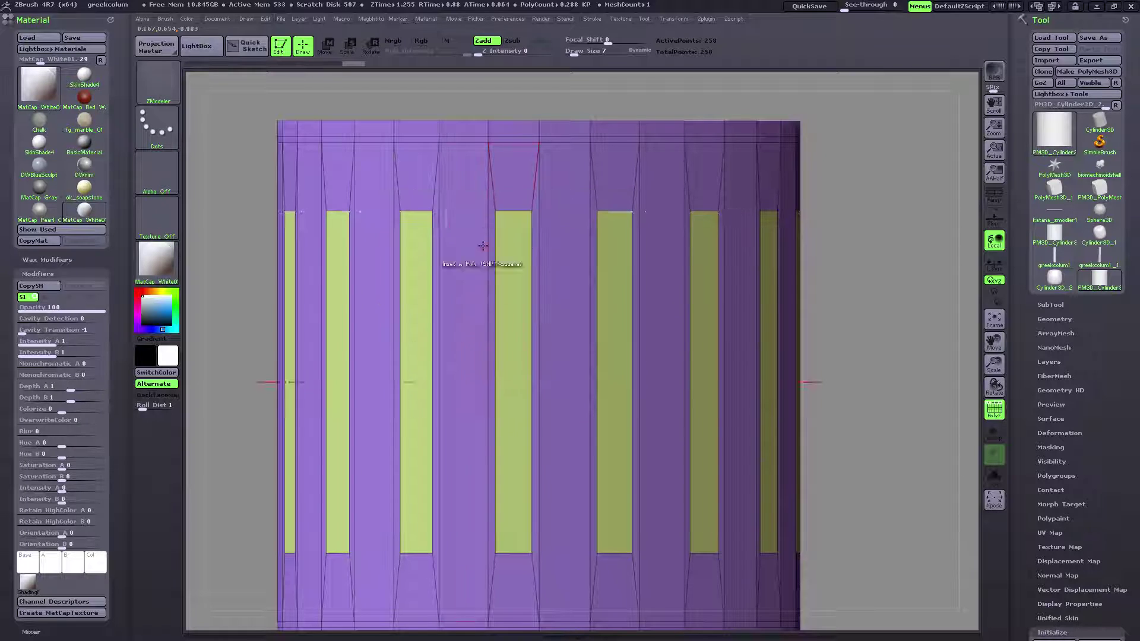
key(w)
click(510, 214)
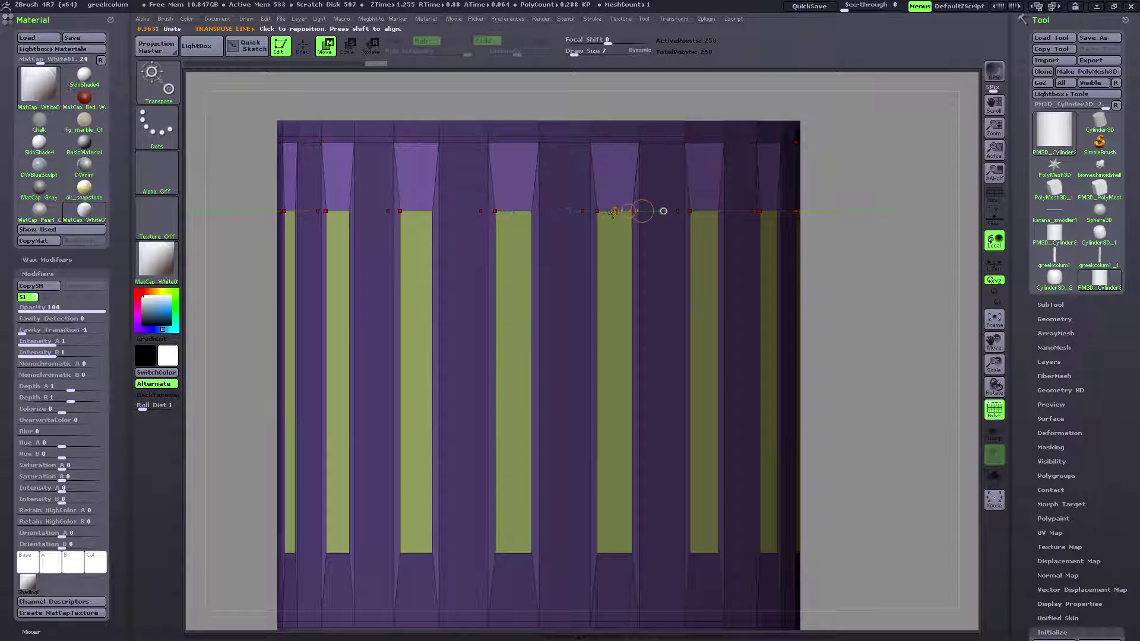
Lay out a vertical transpose line from the panels' upper edges and move those edges up to just below the top rim loops.
shift+drag(524, 355, 527, 90)
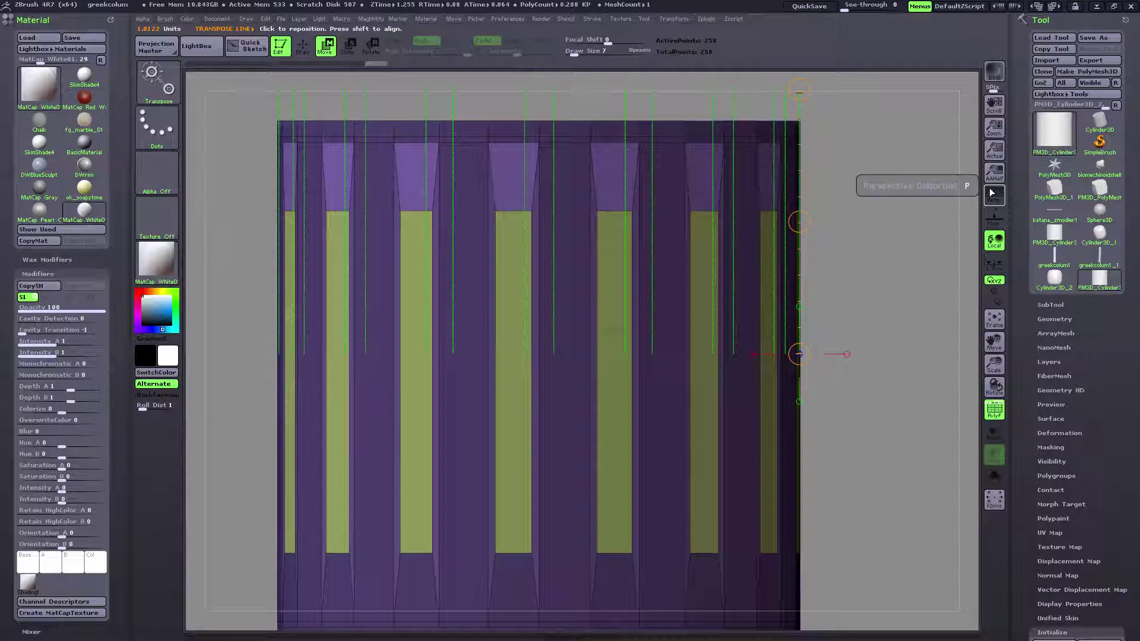
mouse_move(997, 334)
mouse_down()
mouse_move(1005, 310)
mouse_move(1008, 324)
mouse_up()
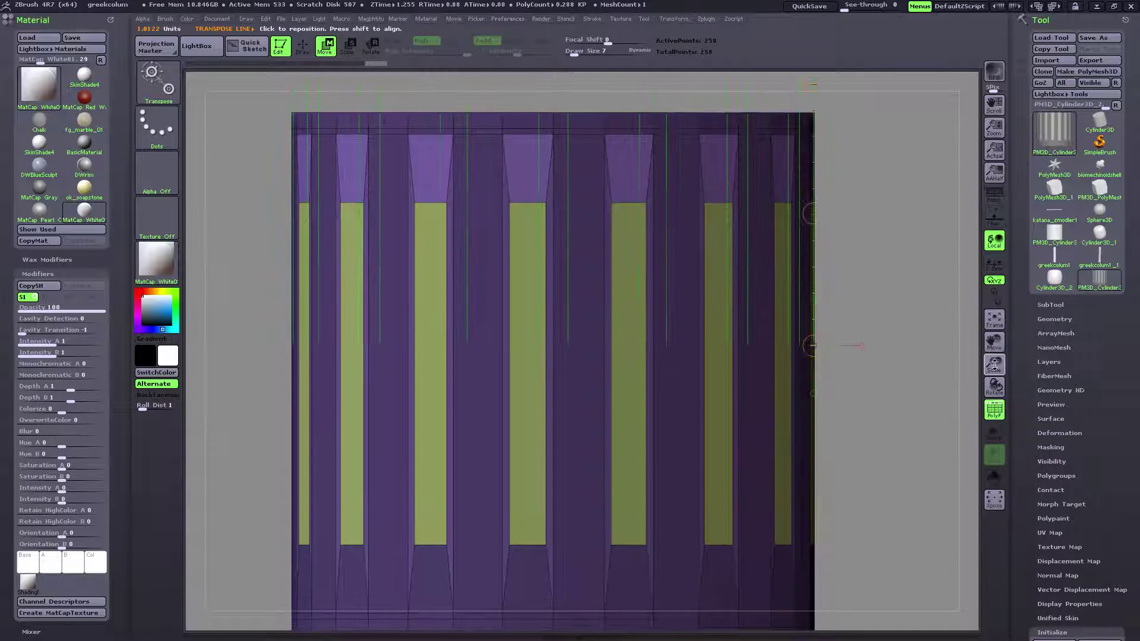
drag(993, 363, 987, 347)
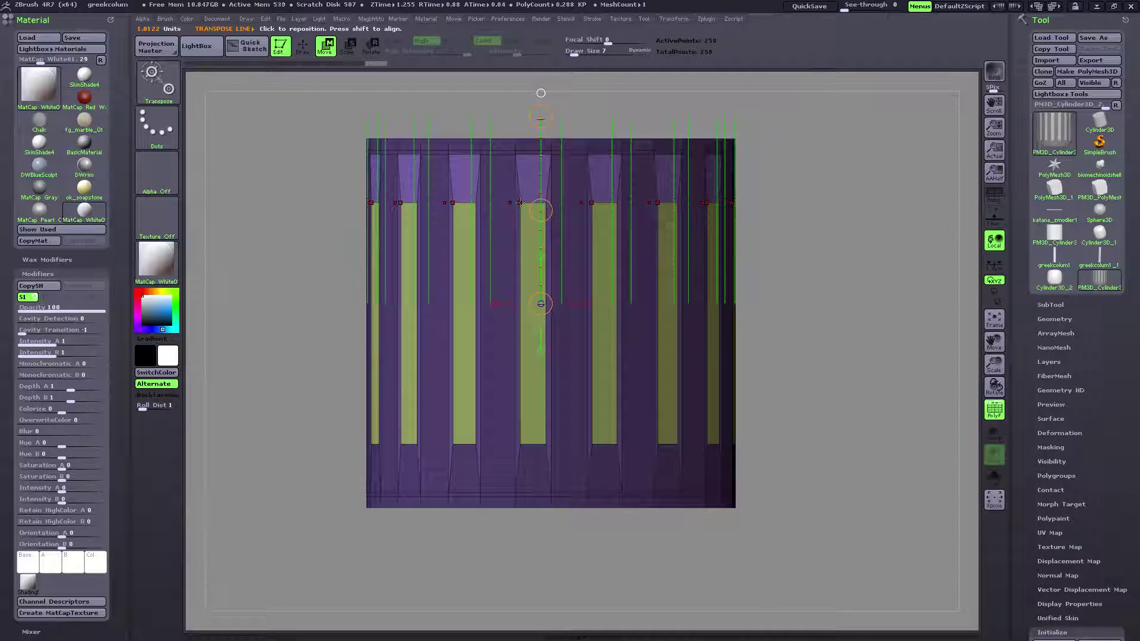
drag(520, 203, 521, 86)
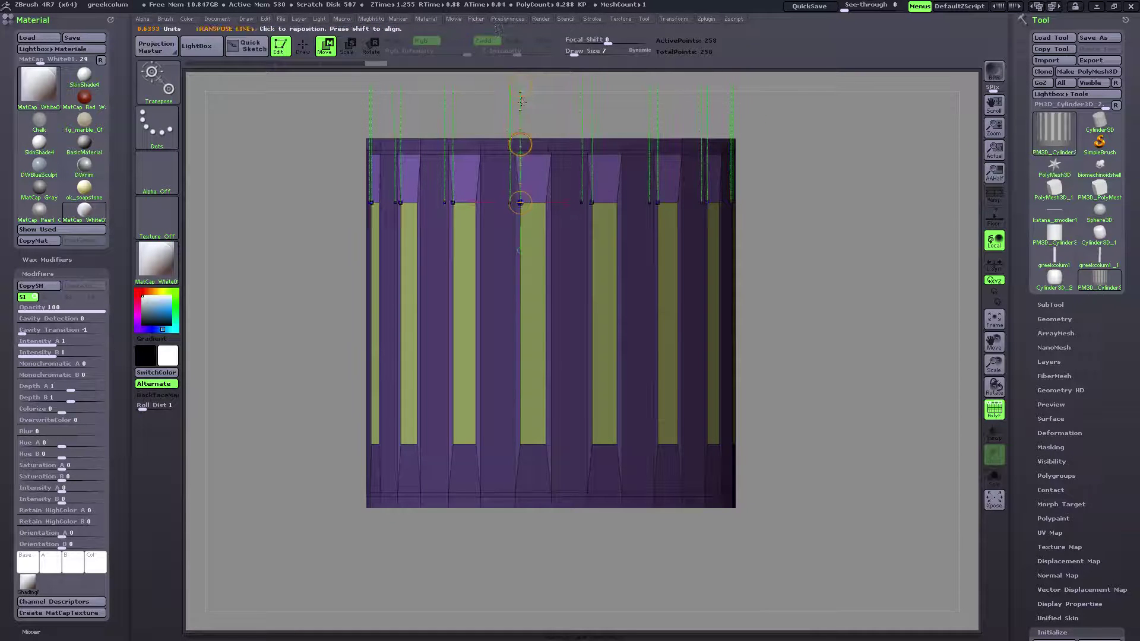
drag(521, 145, 518, 101)
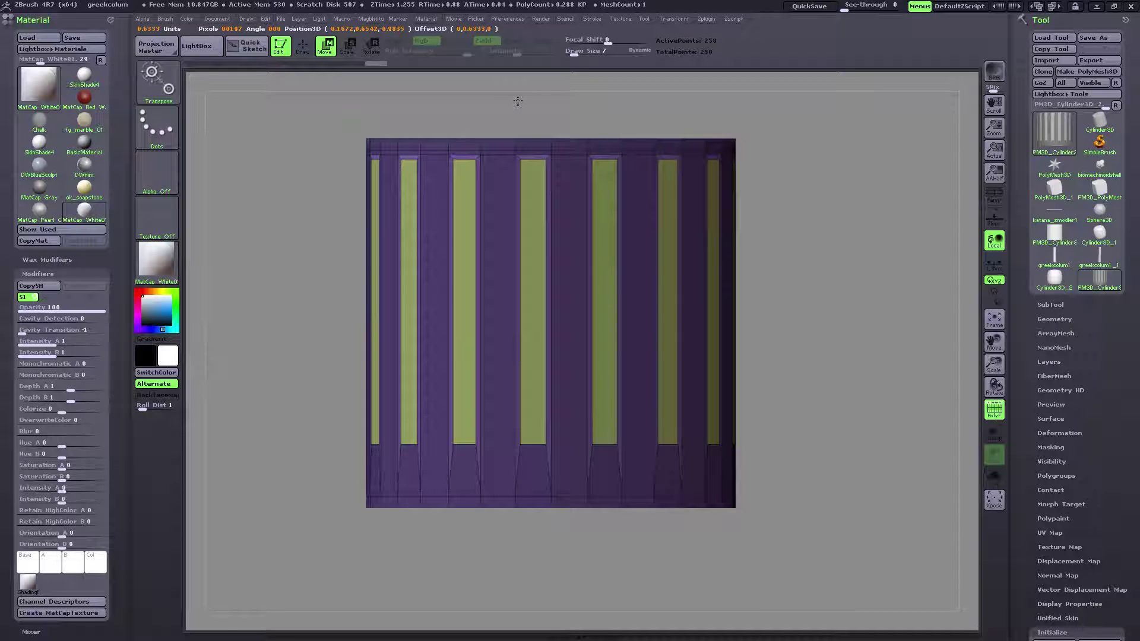
drag(518, 101, 516, 103)
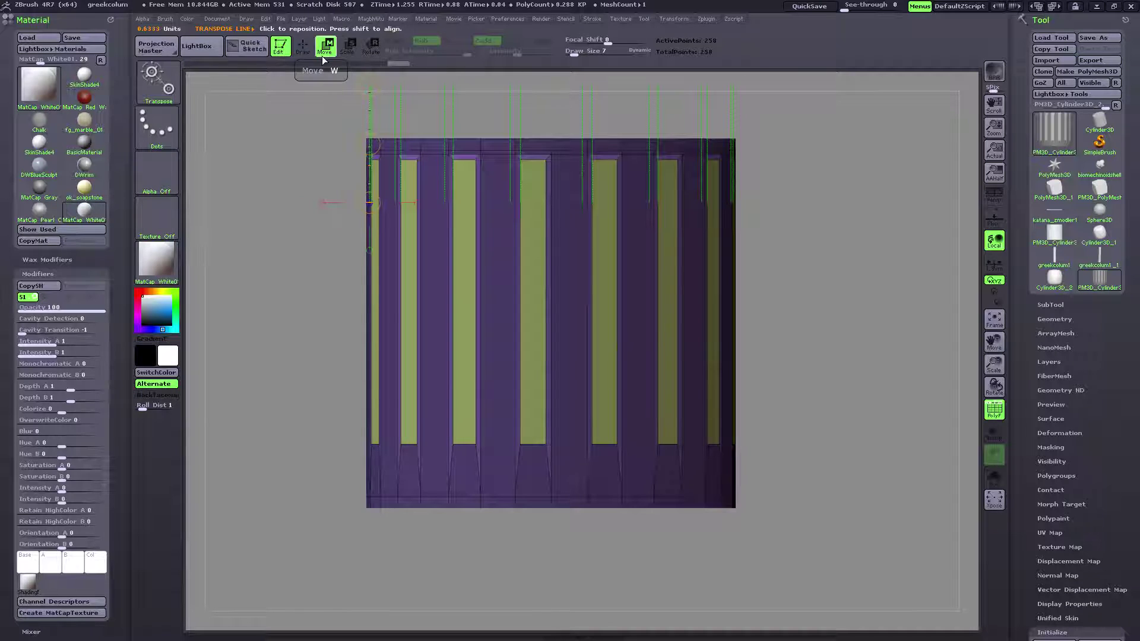
Transpose the inset panels' lower edges straight down to just above the bottom rim loops and clear the mask.
key(q)
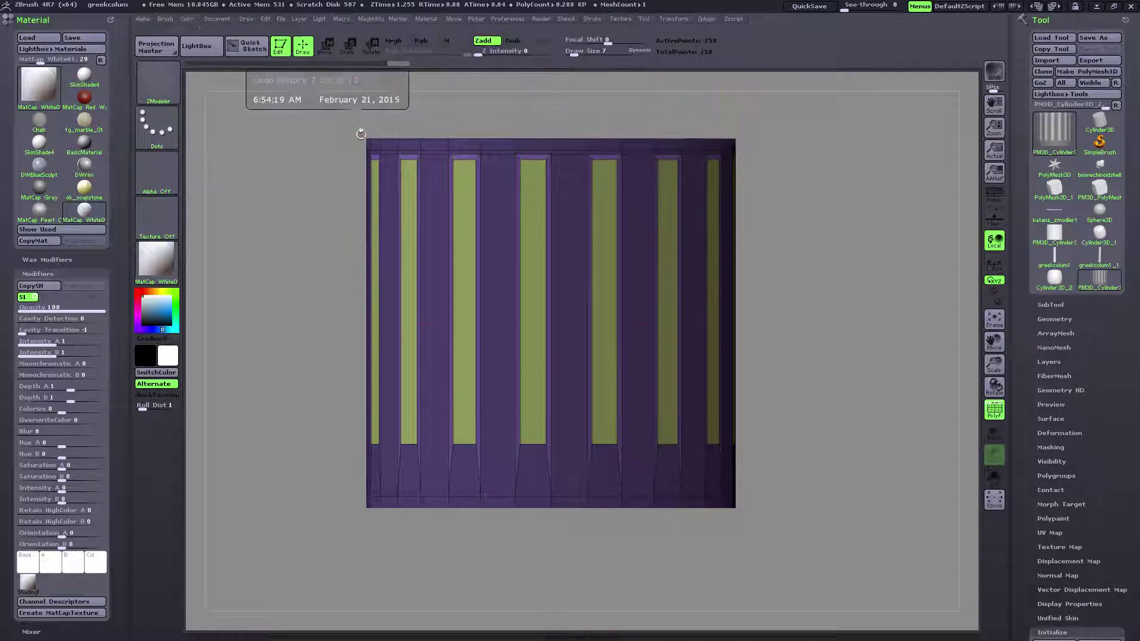
click(533, 444)
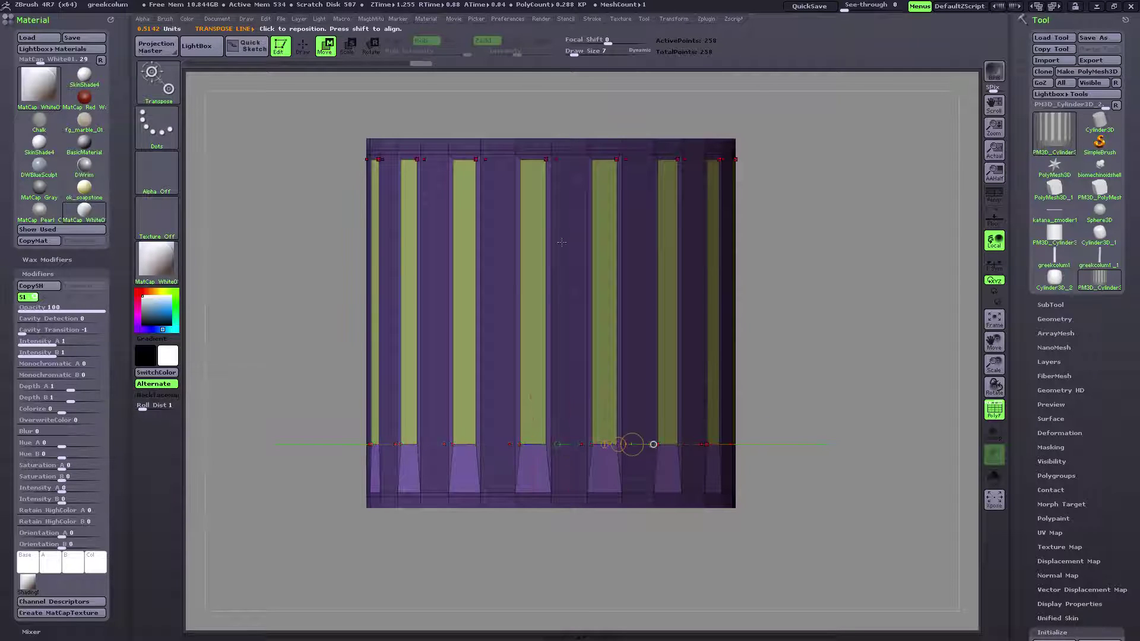
drag(525, 338, 860, 137)
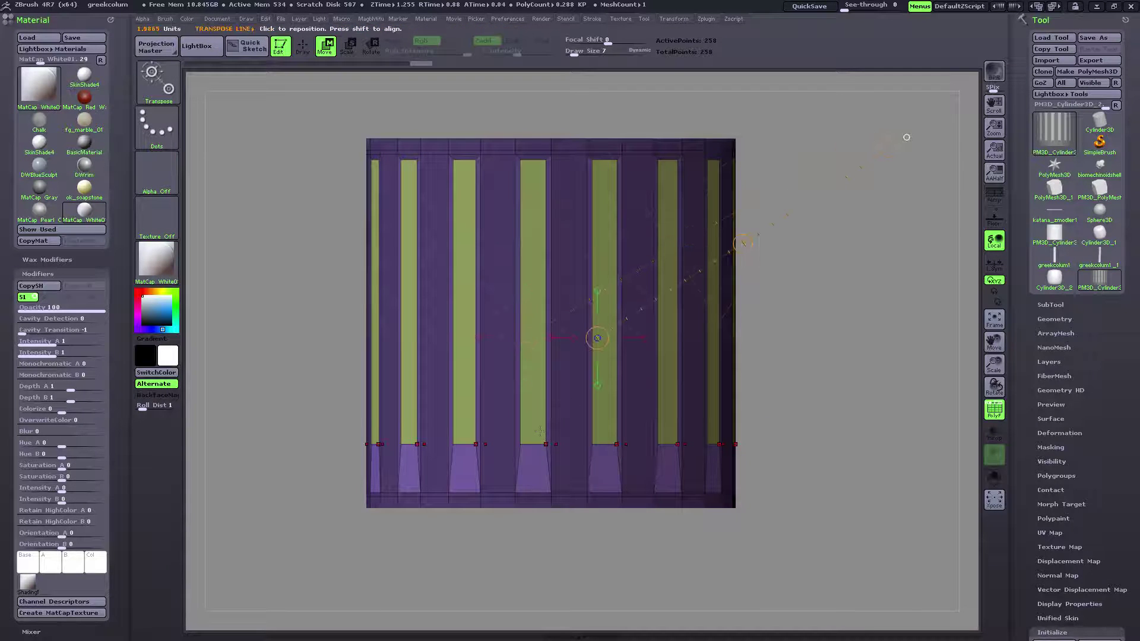
drag(540, 447, 540, 539)
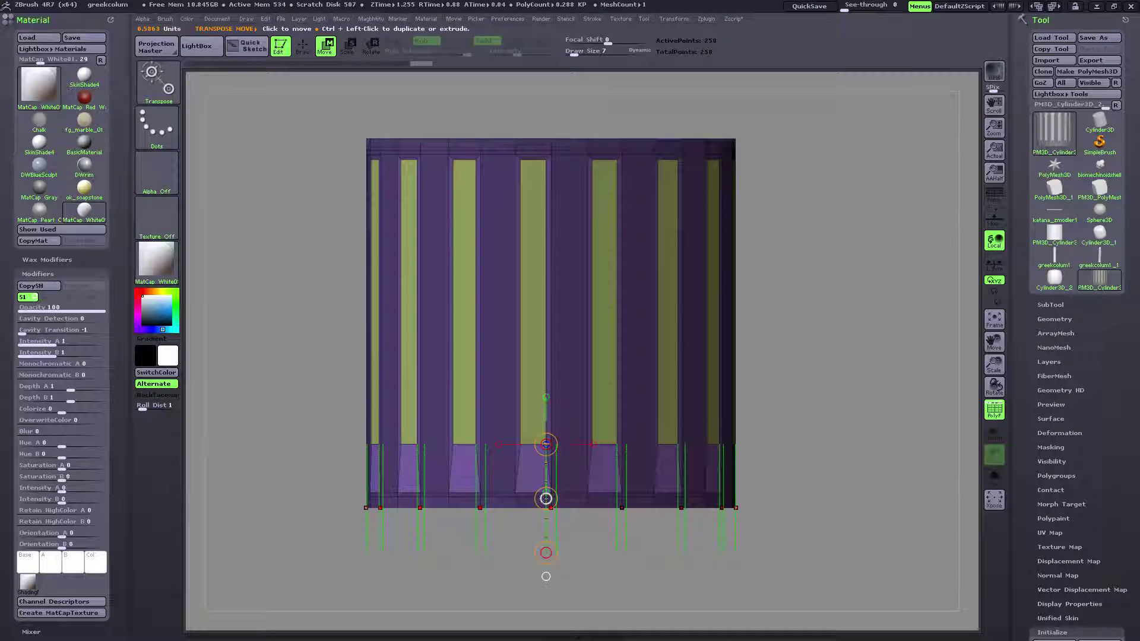
drag(546, 498, 531, 544)
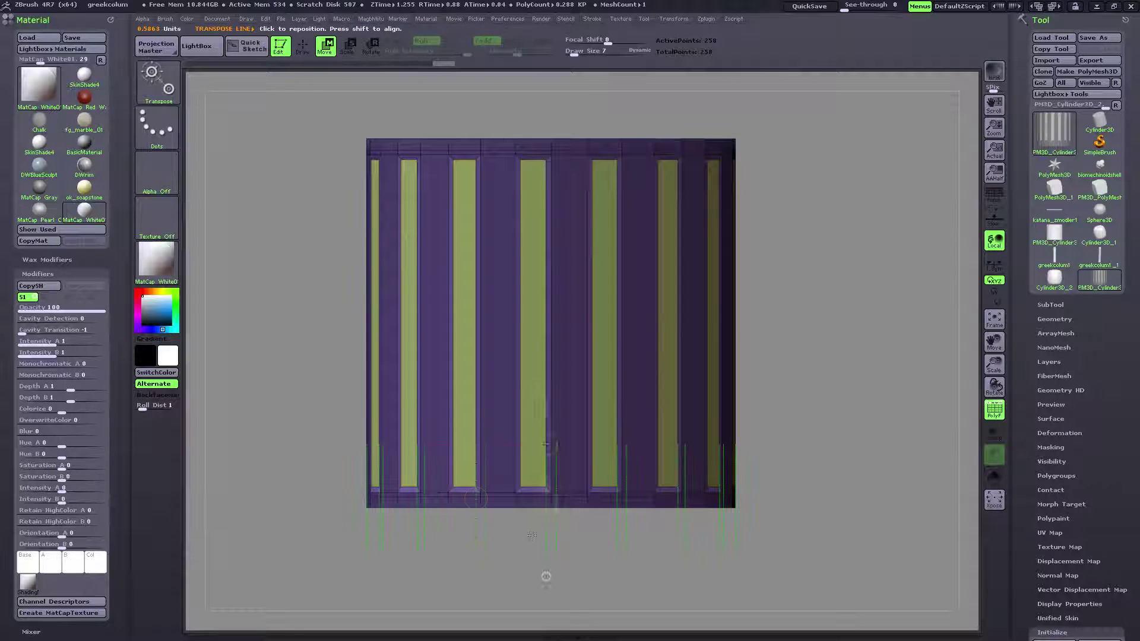
click(312, 53)
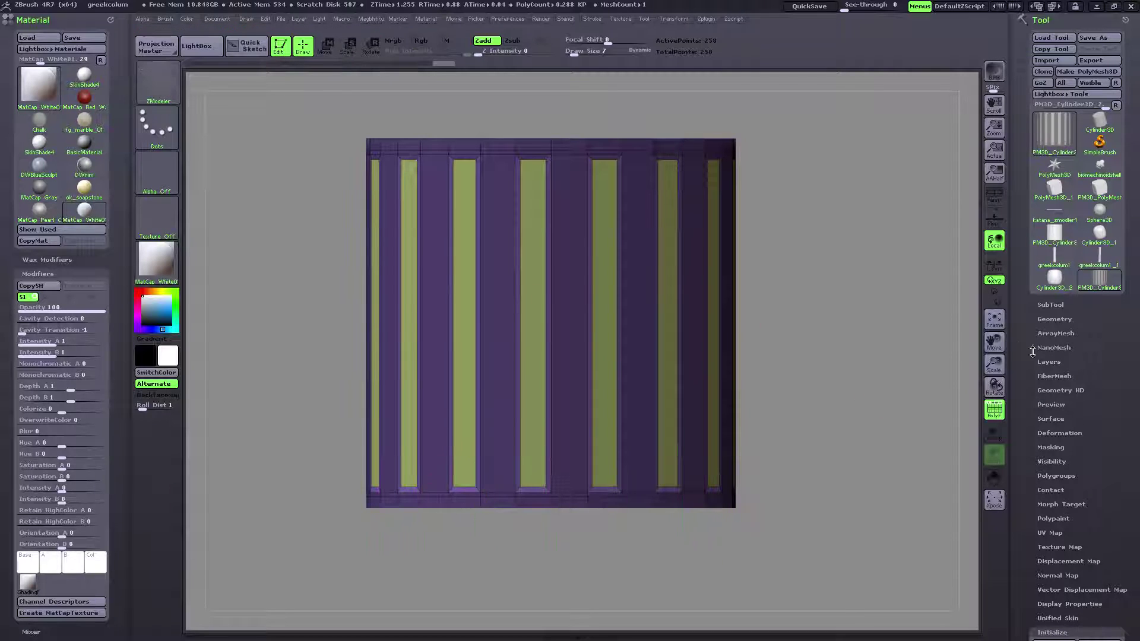
ctrl+drag(836, 326, 854, 346)
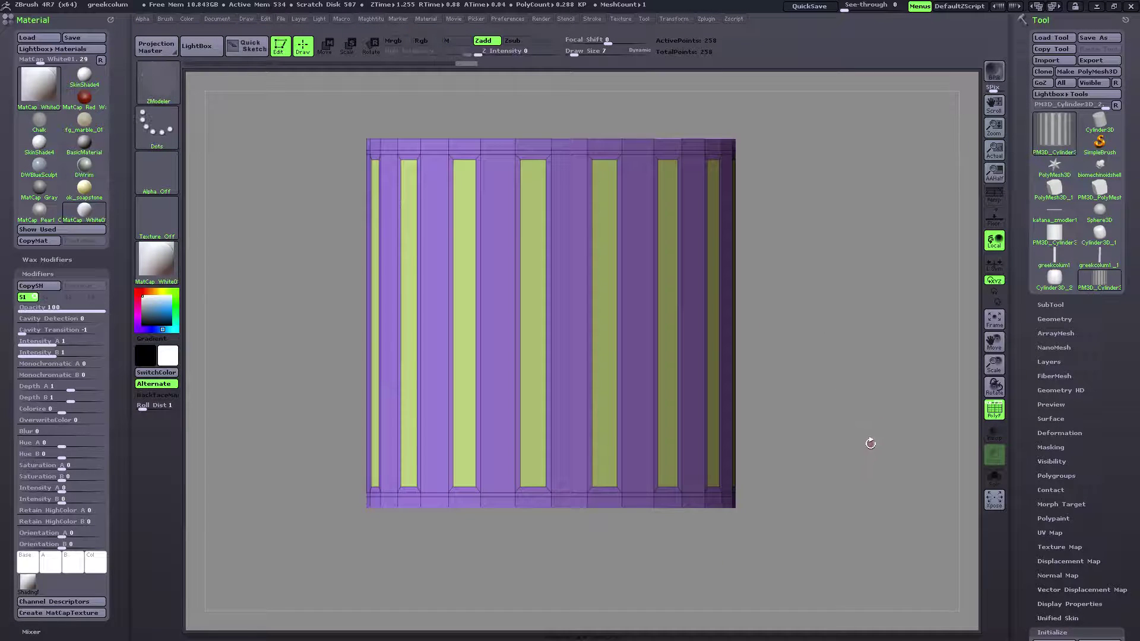
Set the ZModeler edge action to Insert with a single edge loop and add vertical loops through the flute panels.
drag(896, 408, 913, 403)
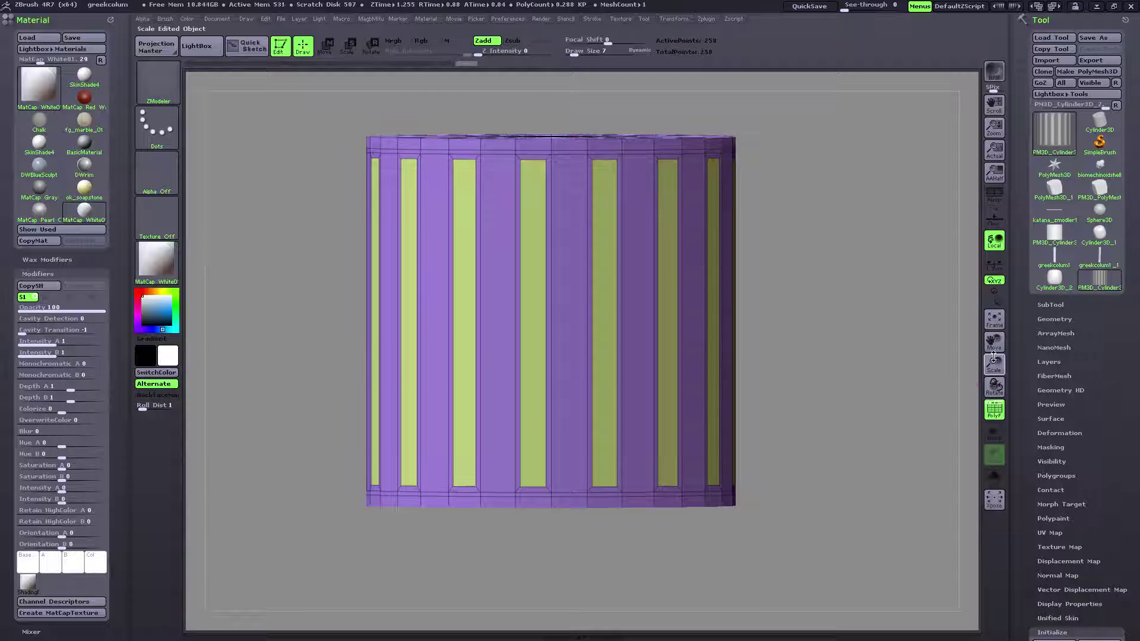
drag(994, 346, 993, 377)
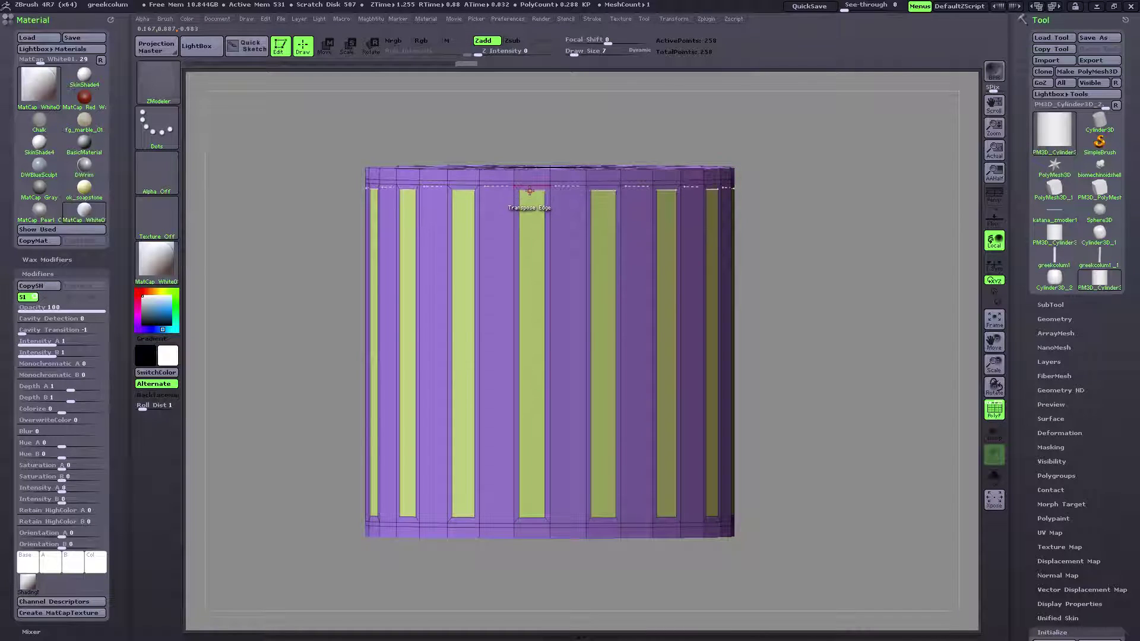
key(space)
key(space)
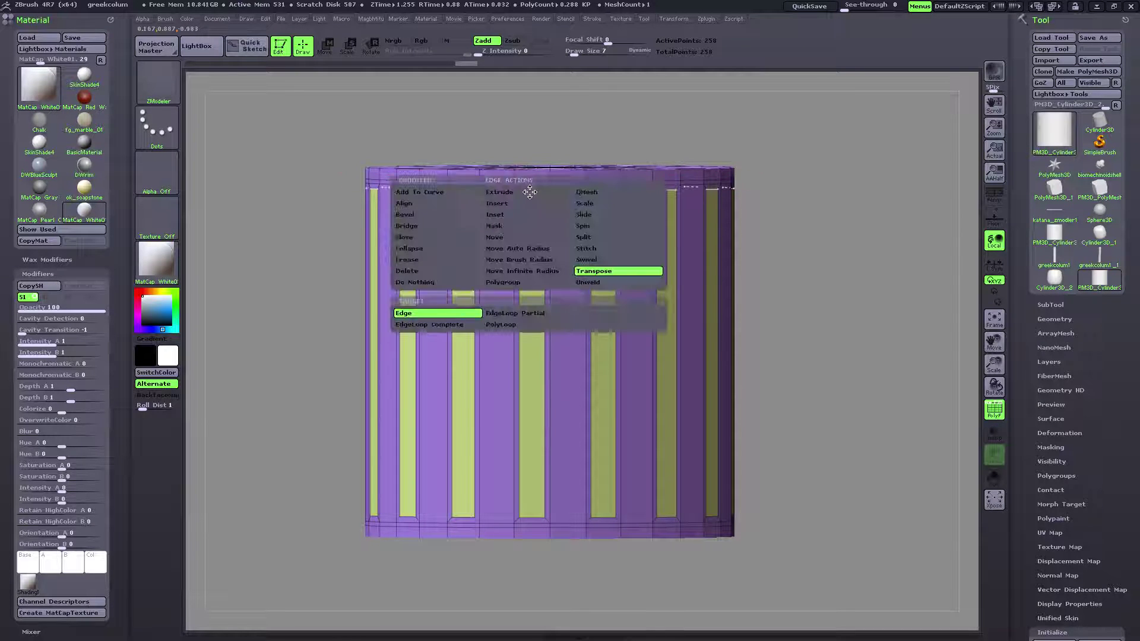
click(504, 215)
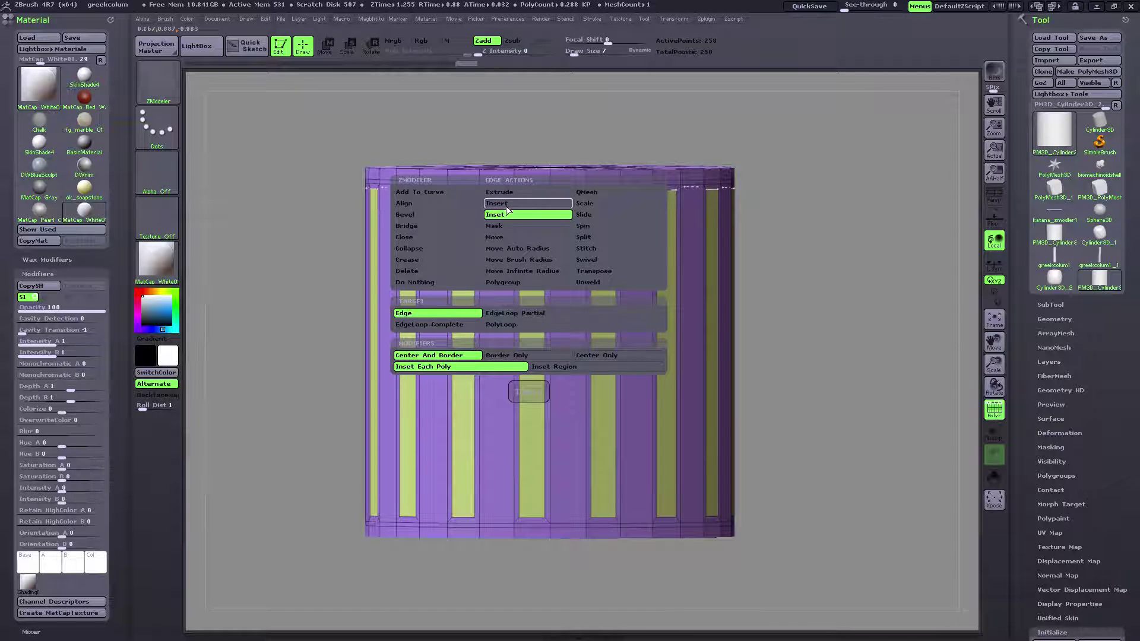
click(507, 204)
key(space)
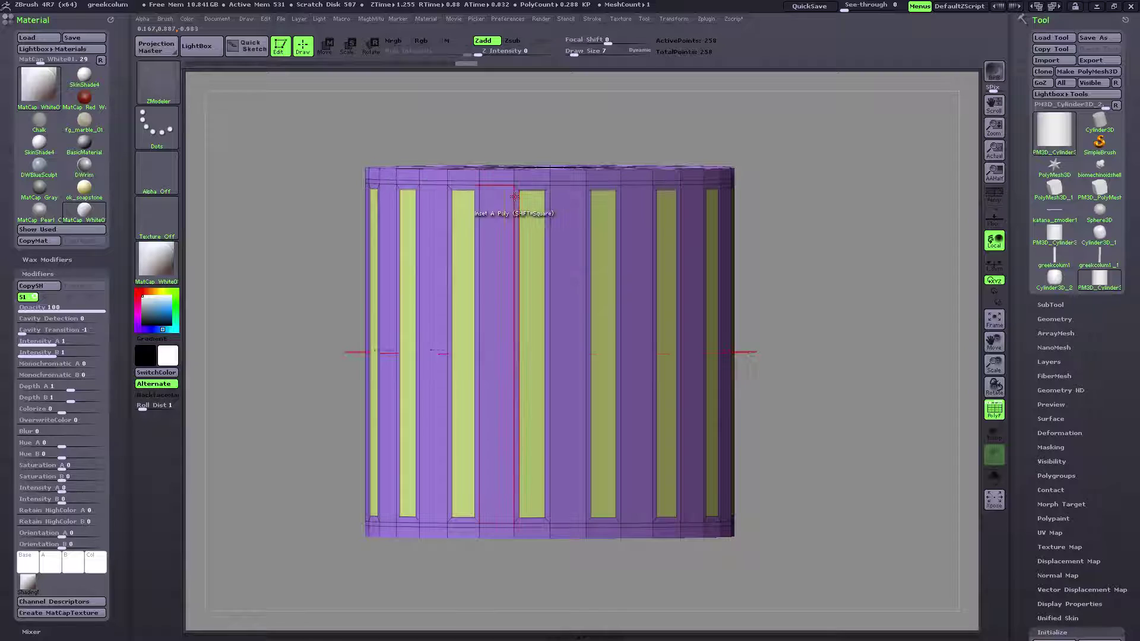
click(528, 191)
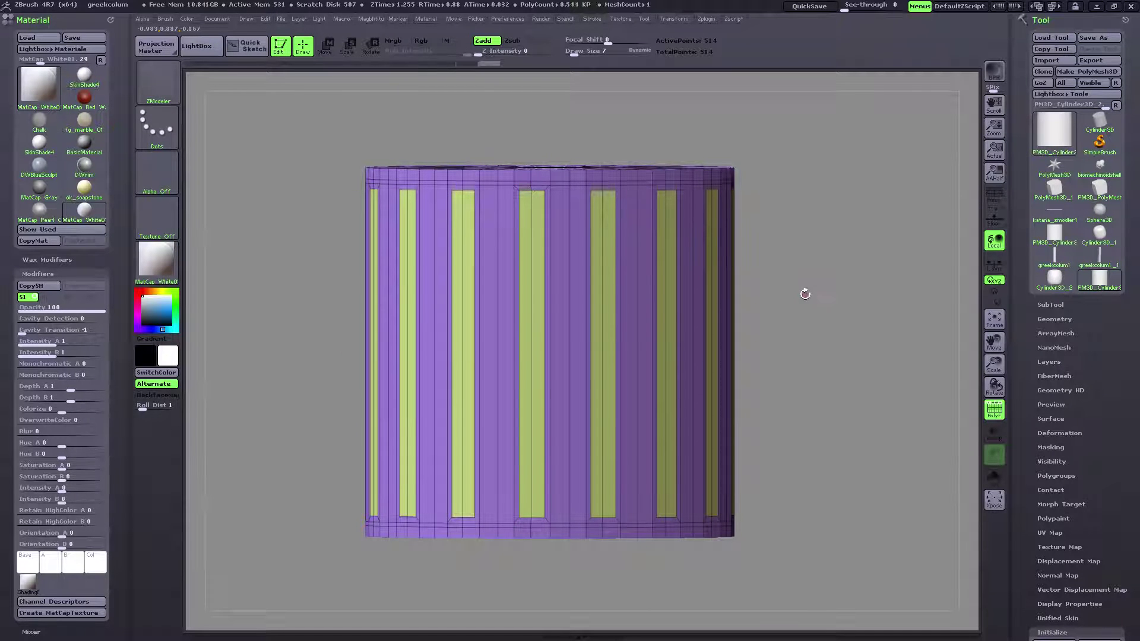
Undo the inserted vertical loops and both panel edge moves, back to the original inset panels.
drag(804, 290, 945, 342)
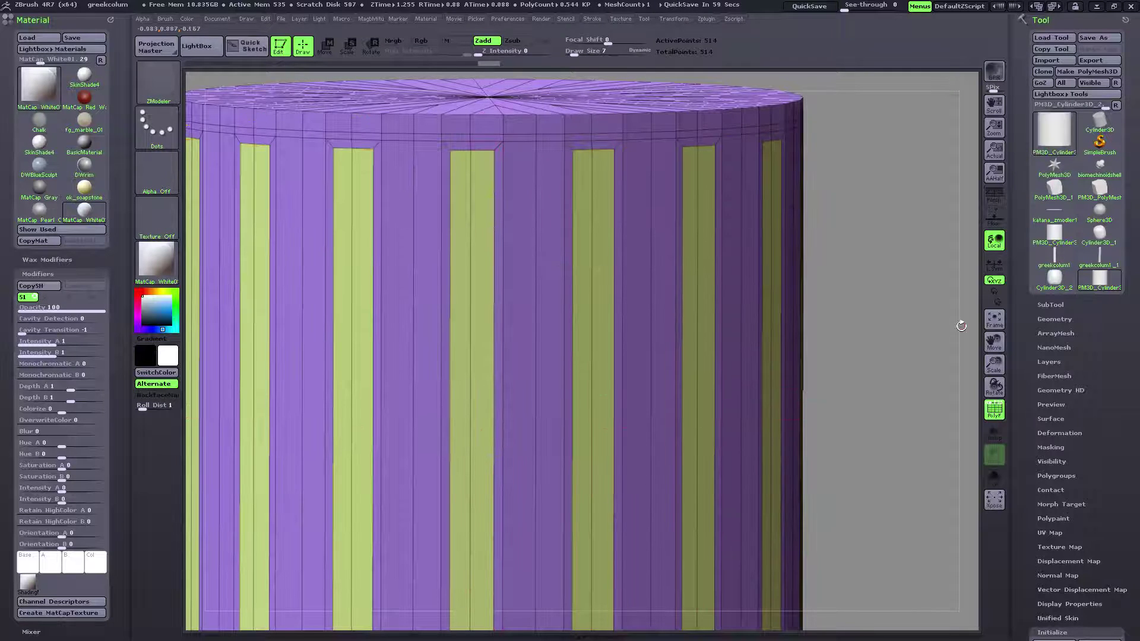
drag(991, 367, 989, 330)
key(ctrl+z)
key(ctrl+z)
key(ctrl+z)
key(ctrl+z)
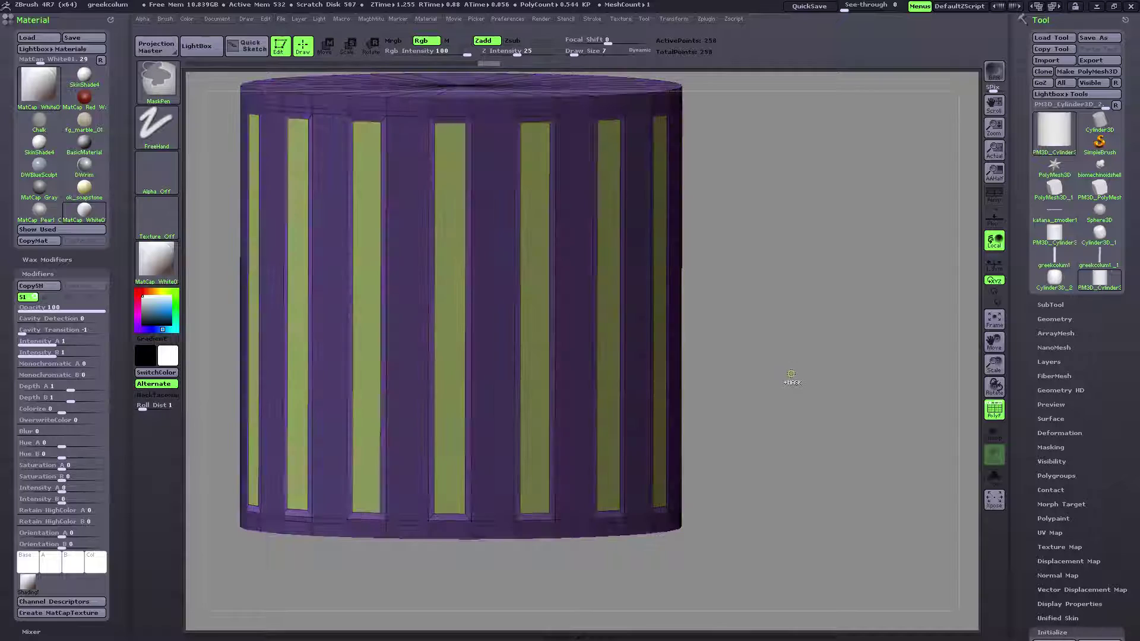
key(ctrl+z)
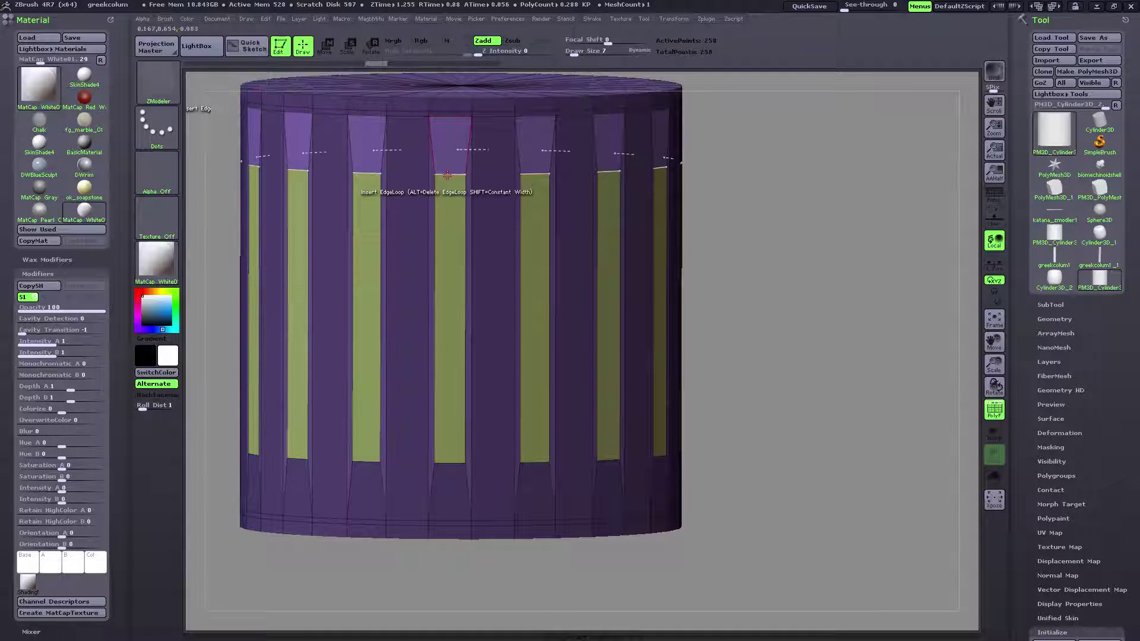
Set the ZModeler edge action to Transpose and move the inset panels' upper edges straight up toward the top rim loops.
key(space)
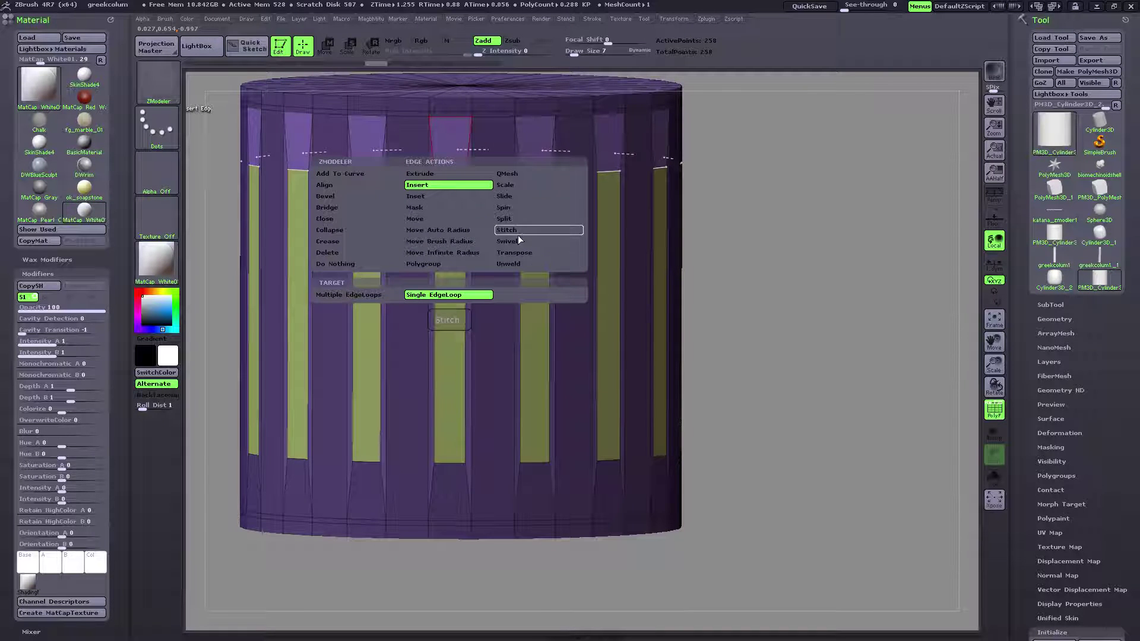
click(514, 252)
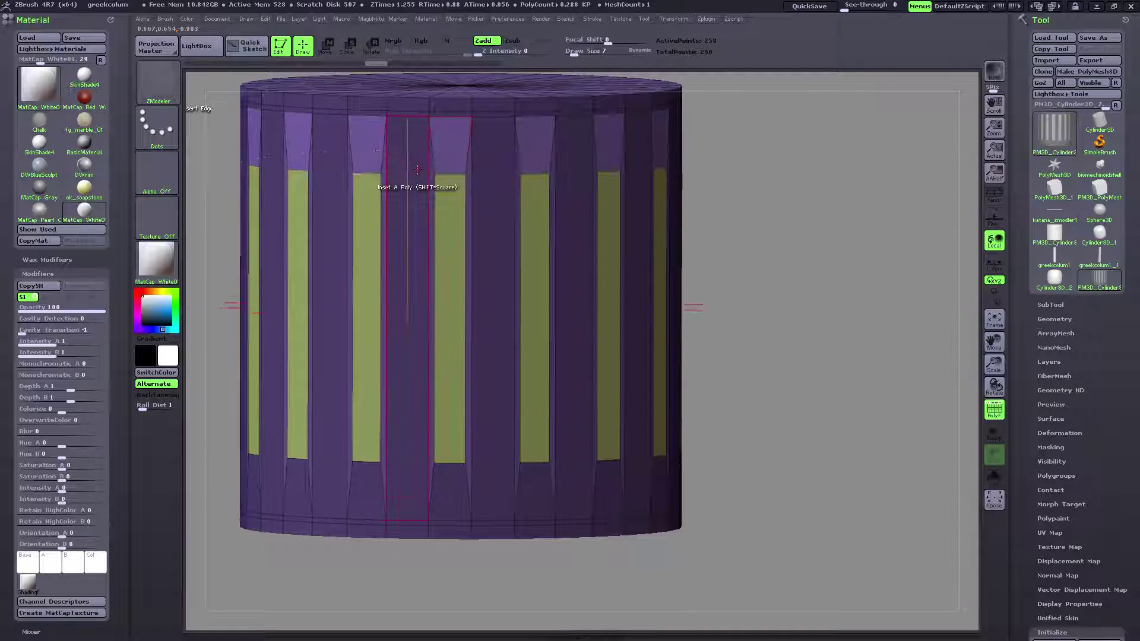
click(446, 177)
drag(994, 342, 1017, 403)
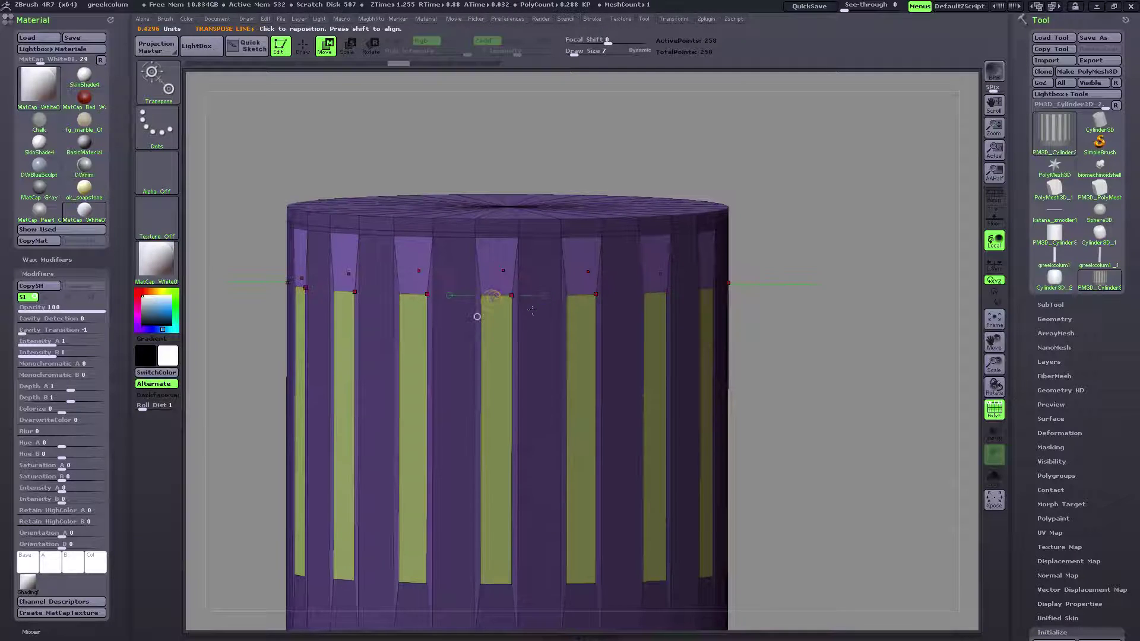
drag(513, 295, 512, 152)
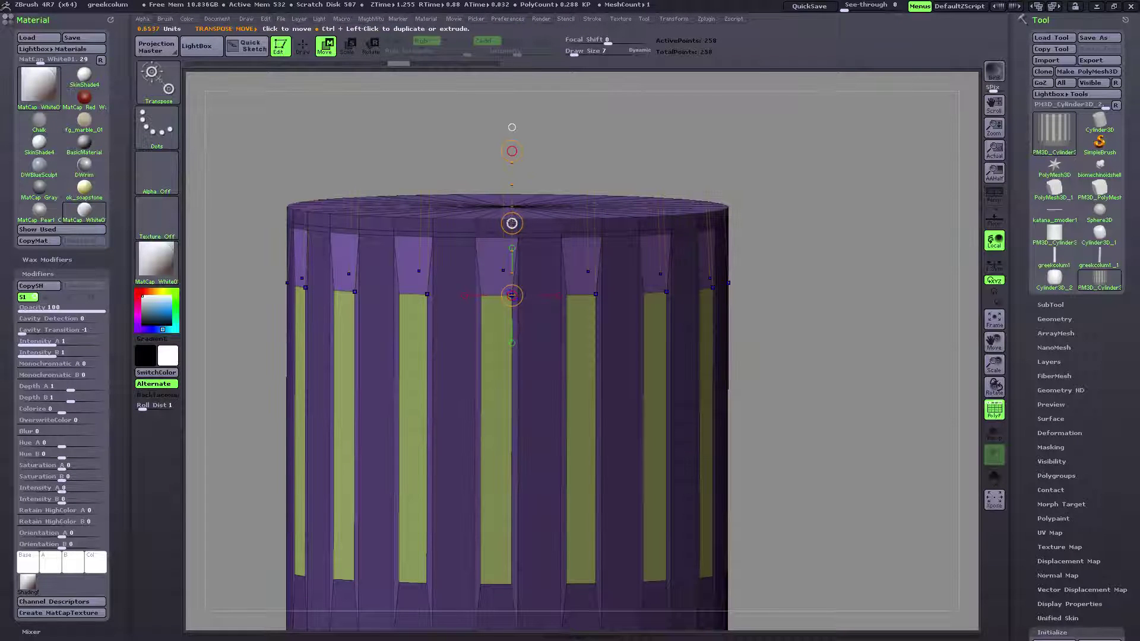
drag(512, 222, 510, 183)
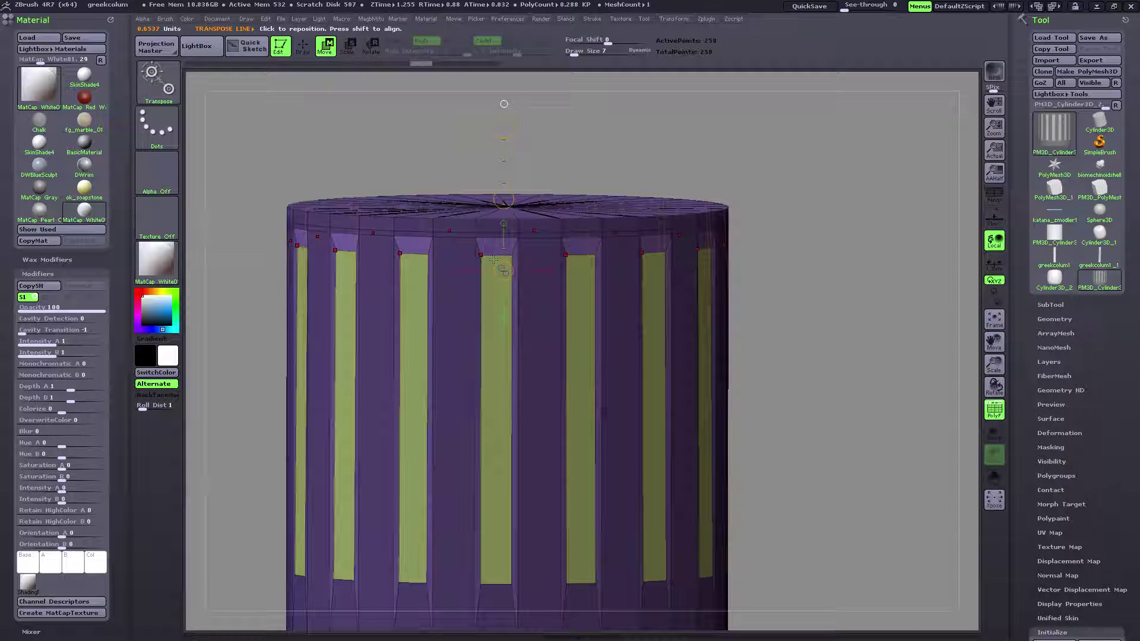
Transpose the inset panels' lower edges straight down toward the bottom rim loops and clear the mask.
drag(991, 343, 981, 275)
drag(493, 161, 382, 159)
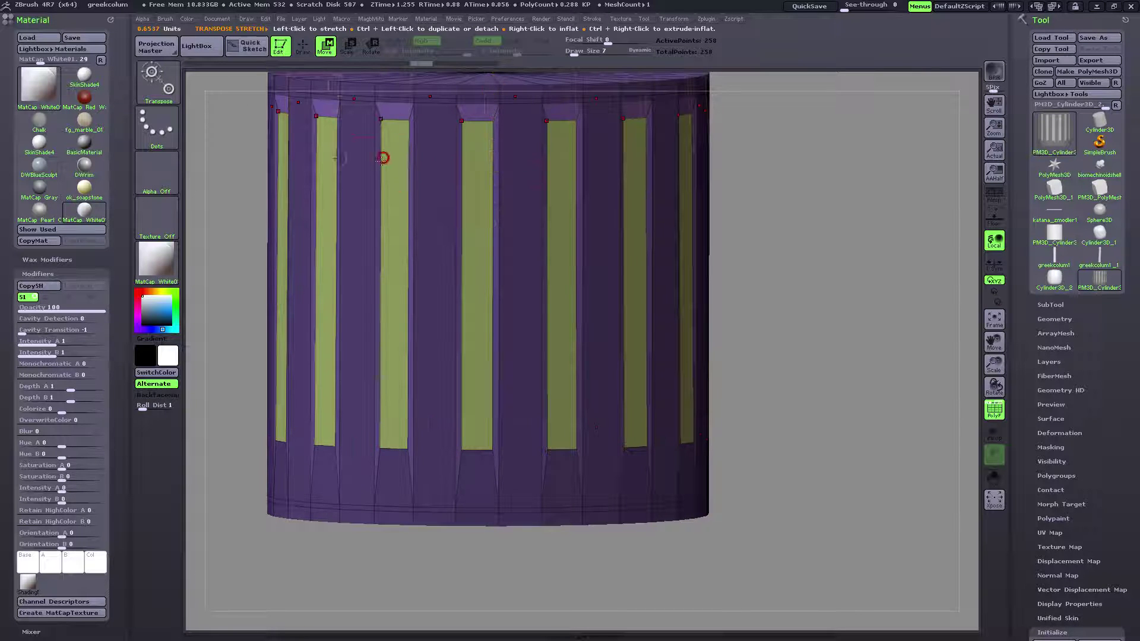
key(q)
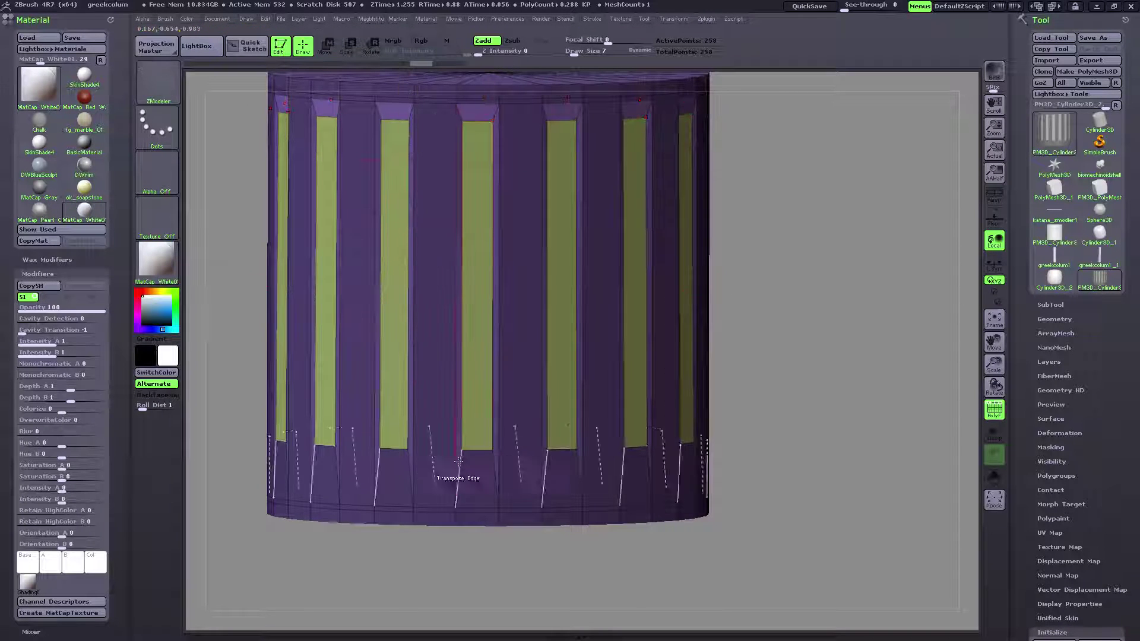
click(474, 452)
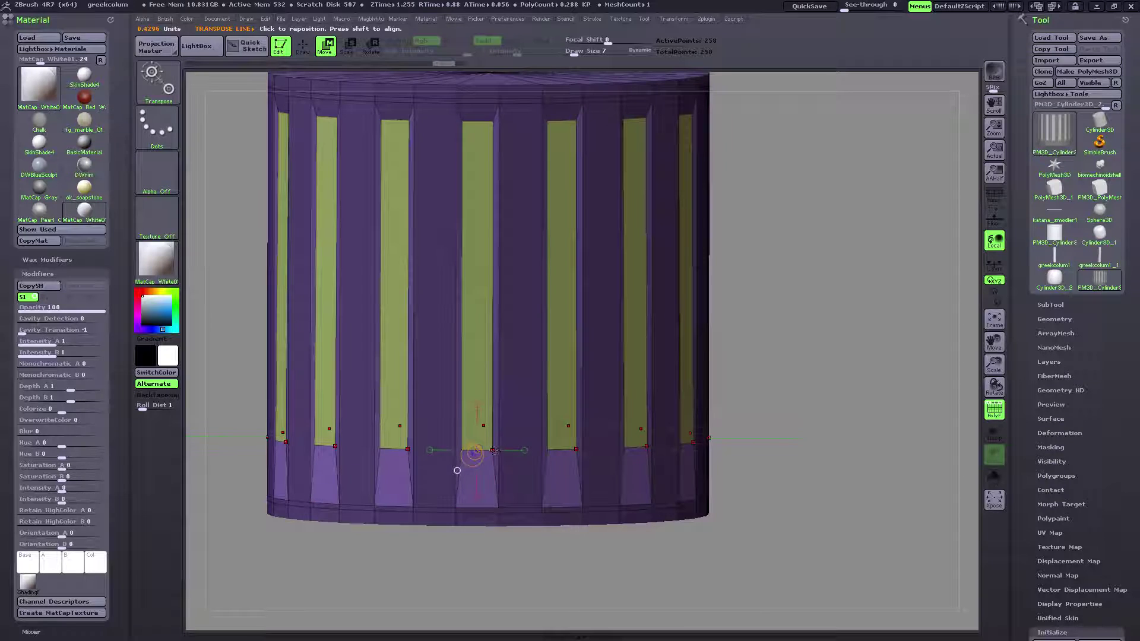
shift+drag(493, 450, 493, 584)
drag(492, 519, 485, 552)
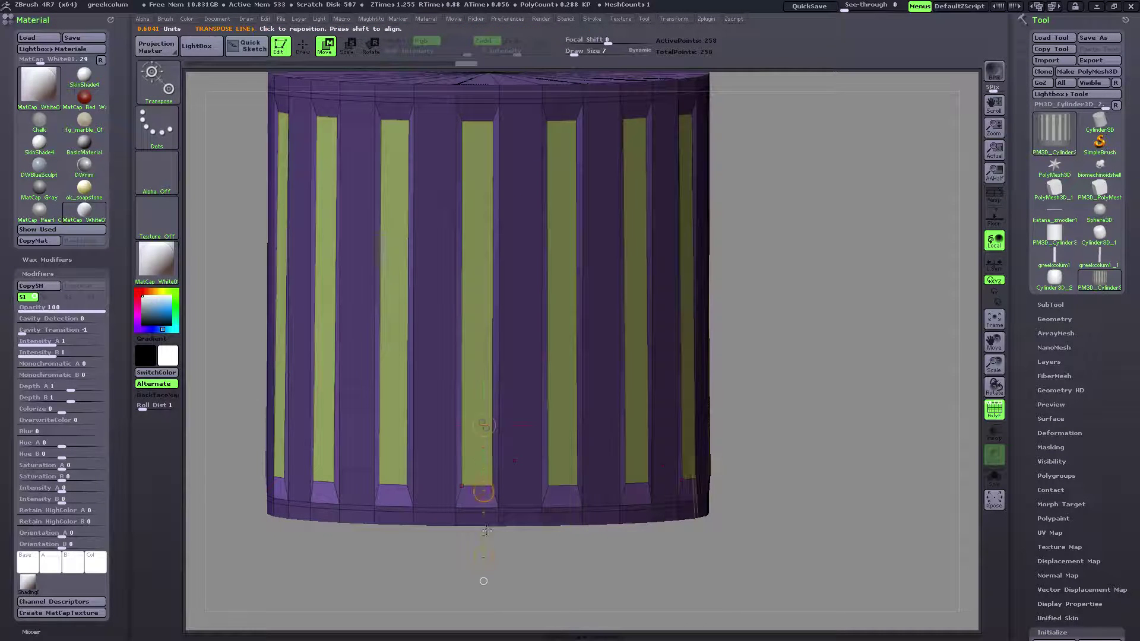
click(304, 47)
ctrl+drag(807, 302, 844, 343)
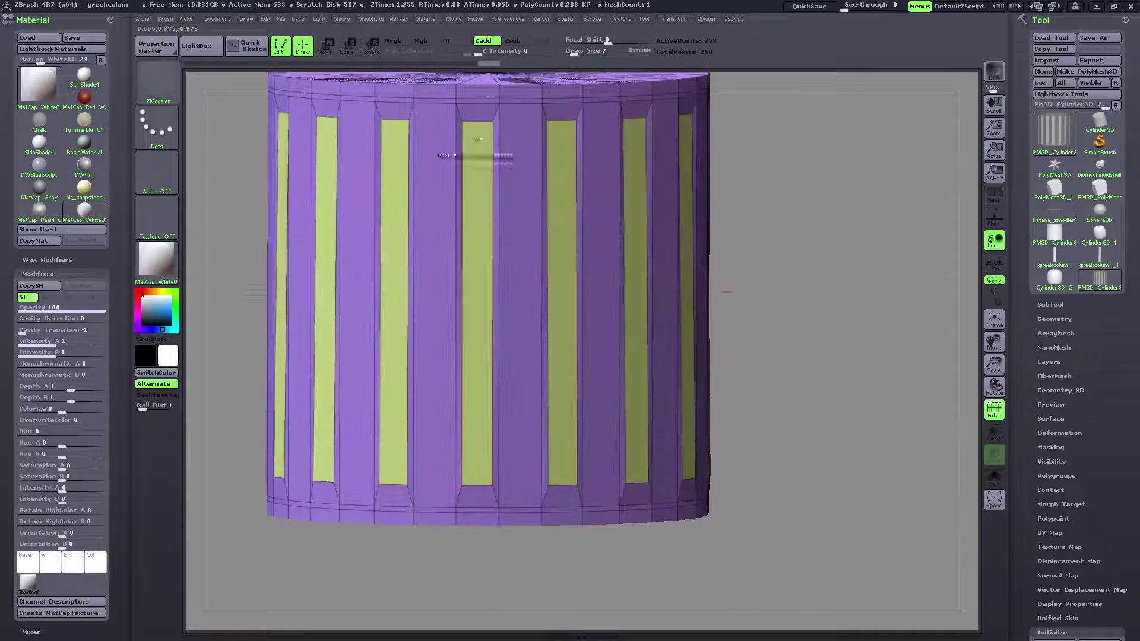
Set the ZModeler edge action to Insert and add single vertical edge loops through the centres of the flute panels.
key(space)
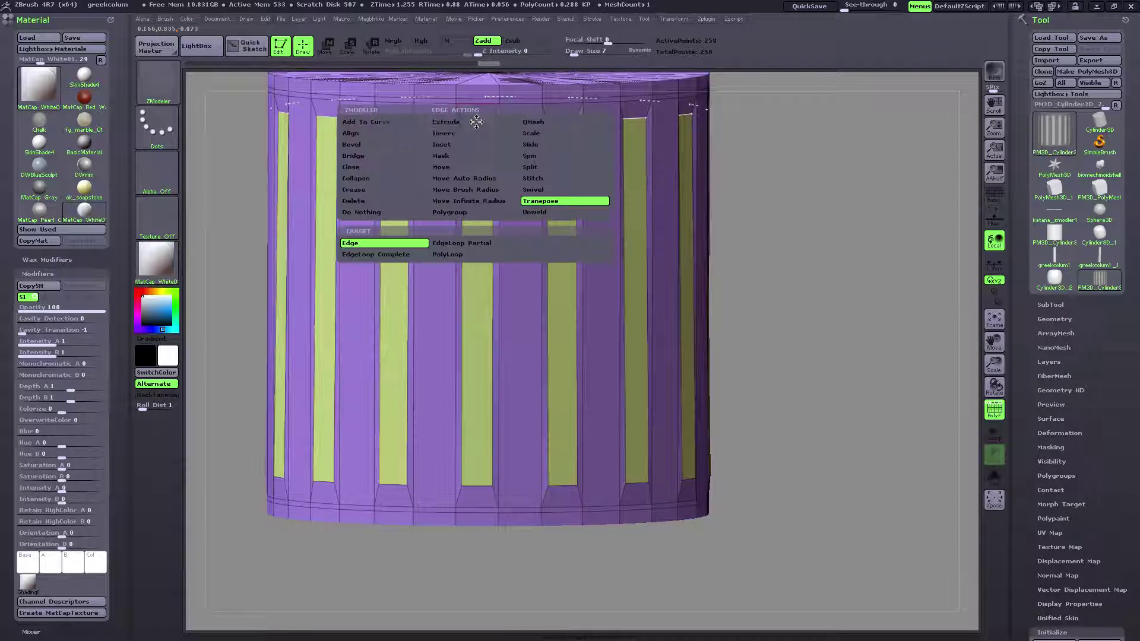
click(448, 134)
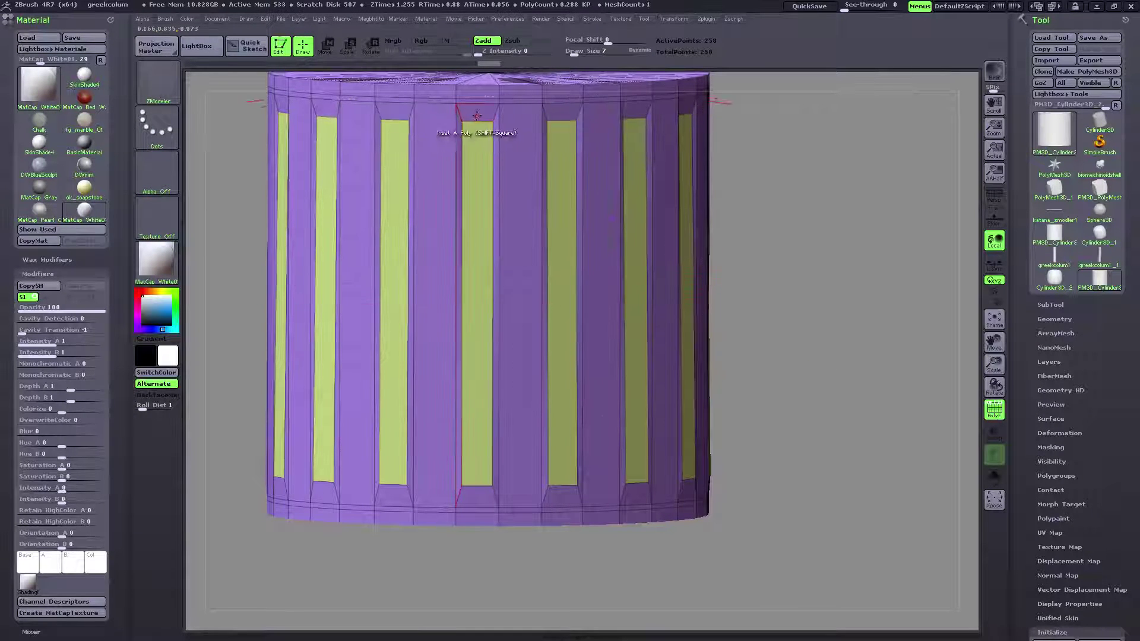
click(475, 121)
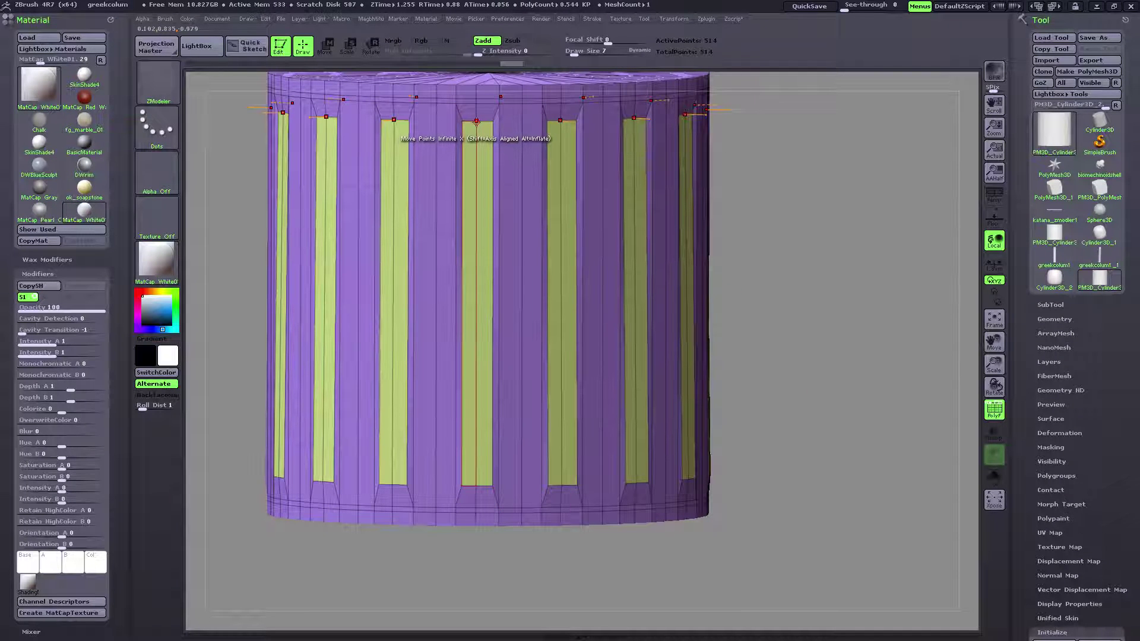
Set the ZModeler point action to Move with the By Brush Radius target.
key(space)
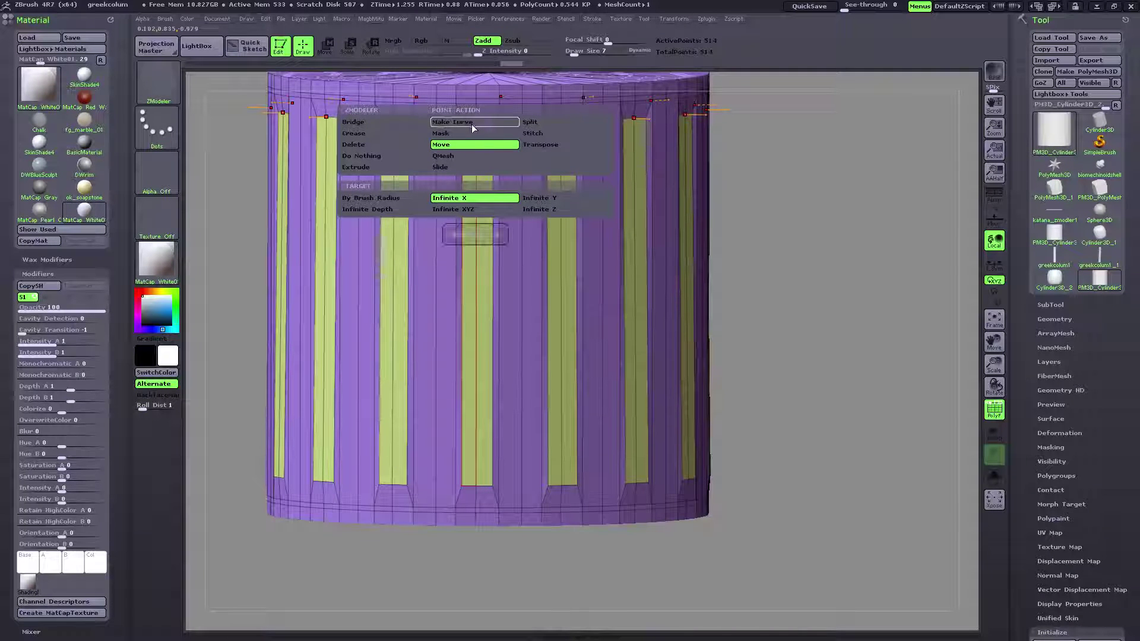
click(390, 198)
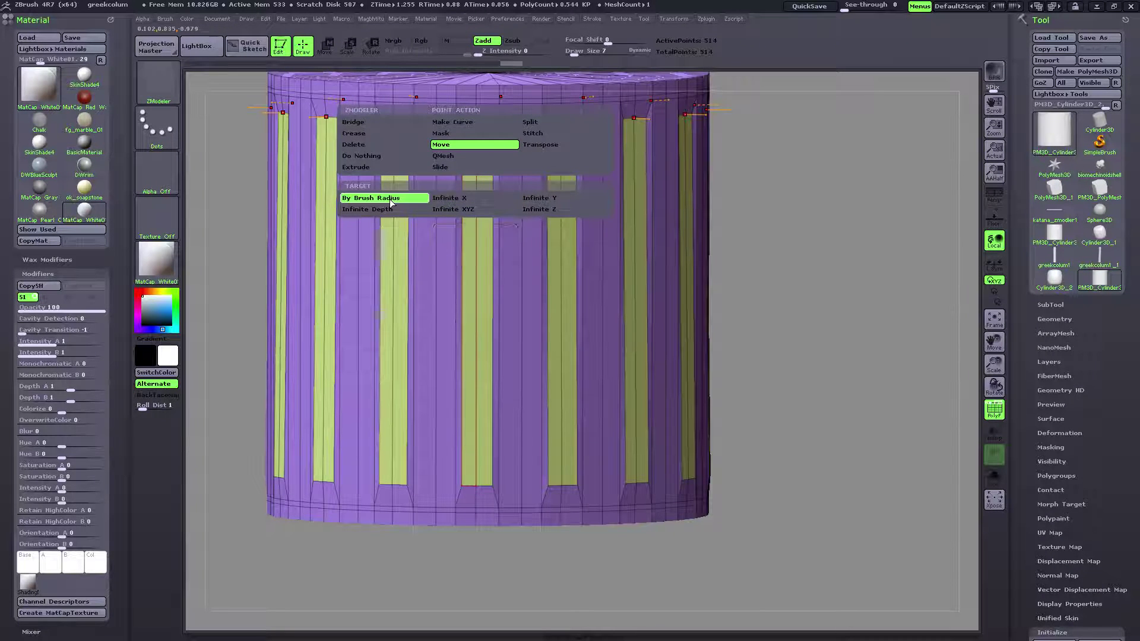
drag(995, 346, 991, 411)
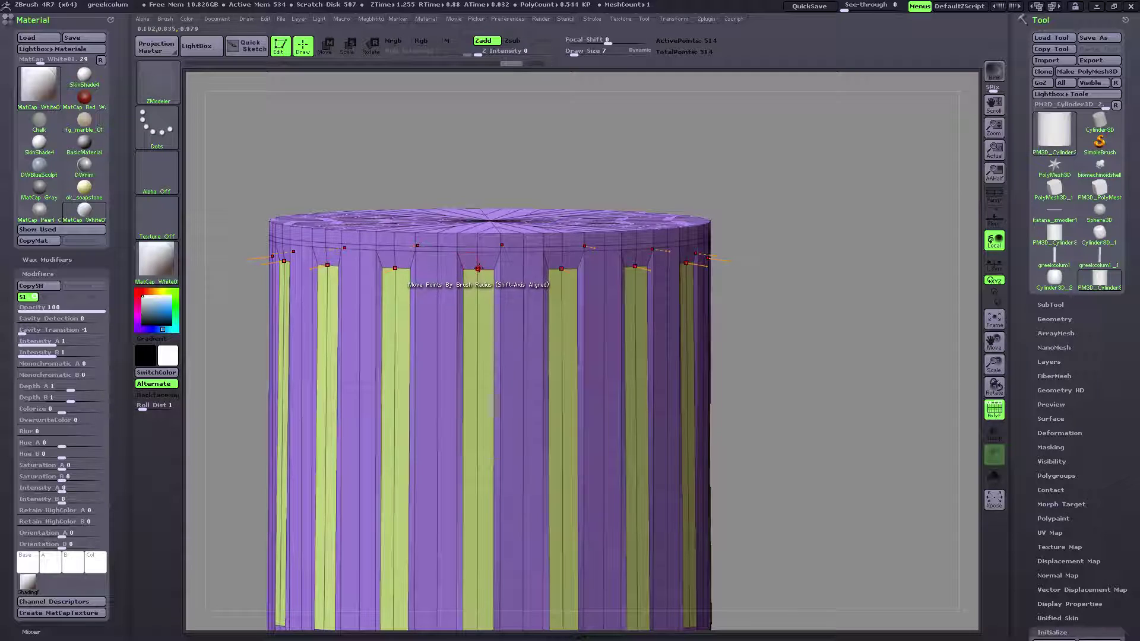
key(space)
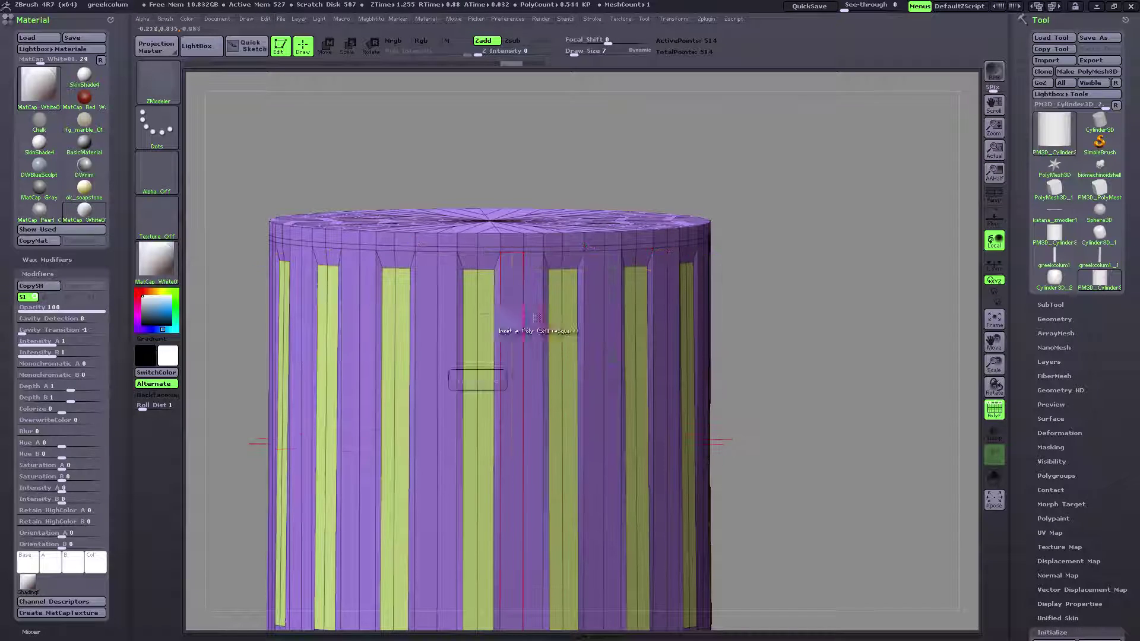
drag(985, 344, 966, 183)
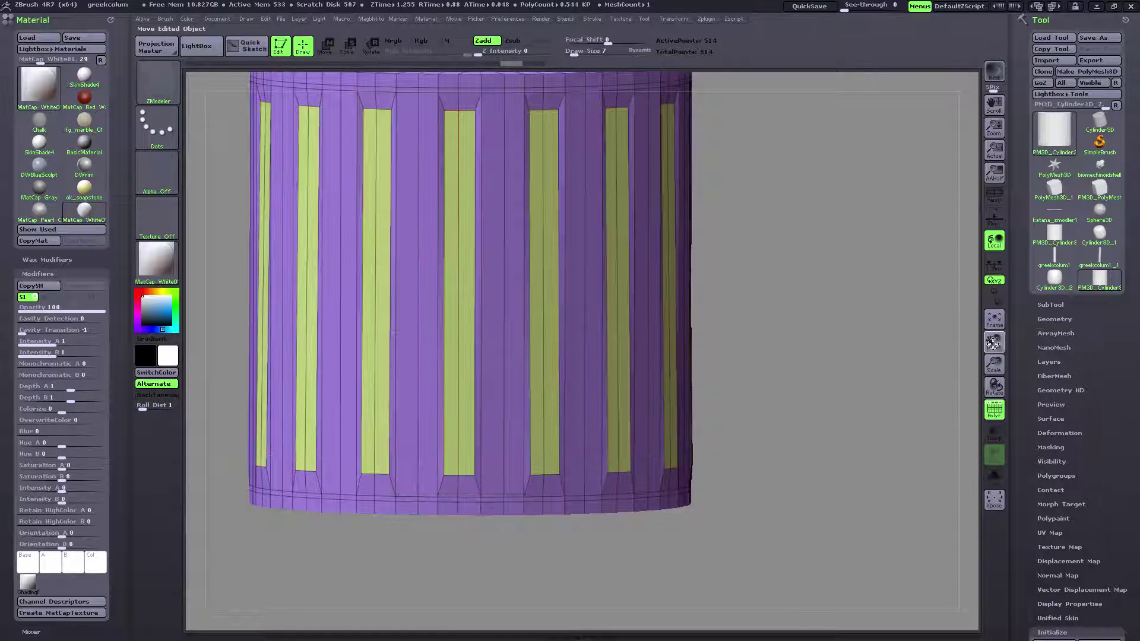
drag(993, 343, 985, 544)
Set the ZModeler point action to Transpose and isolate the centre points on the flute panels' upper edges.
key(space)
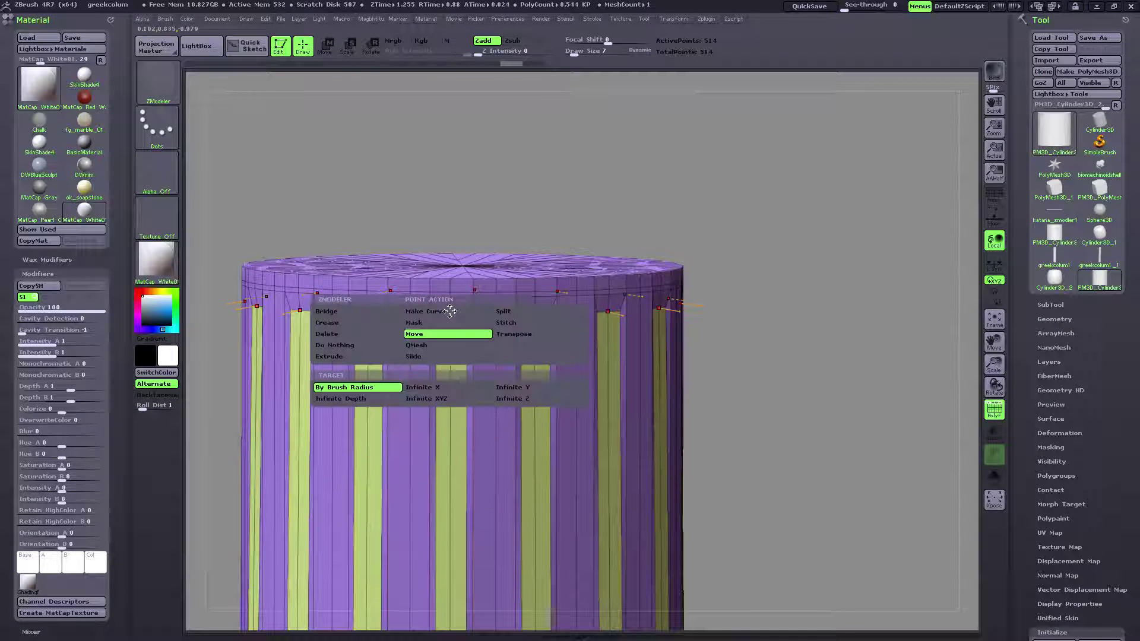
click(514, 334)
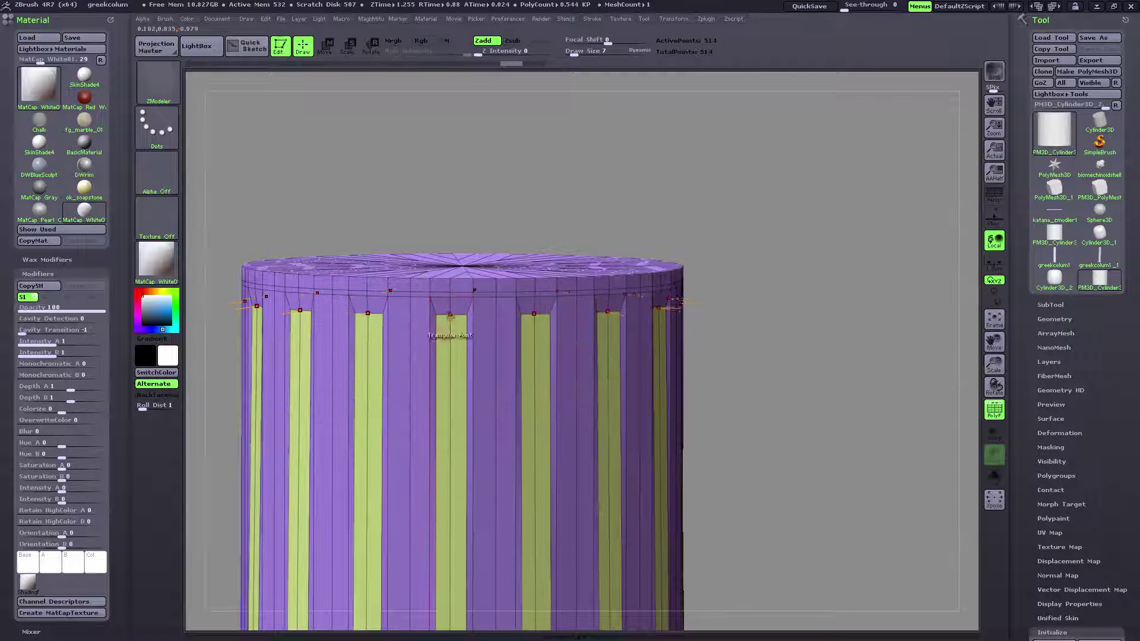
key(w)
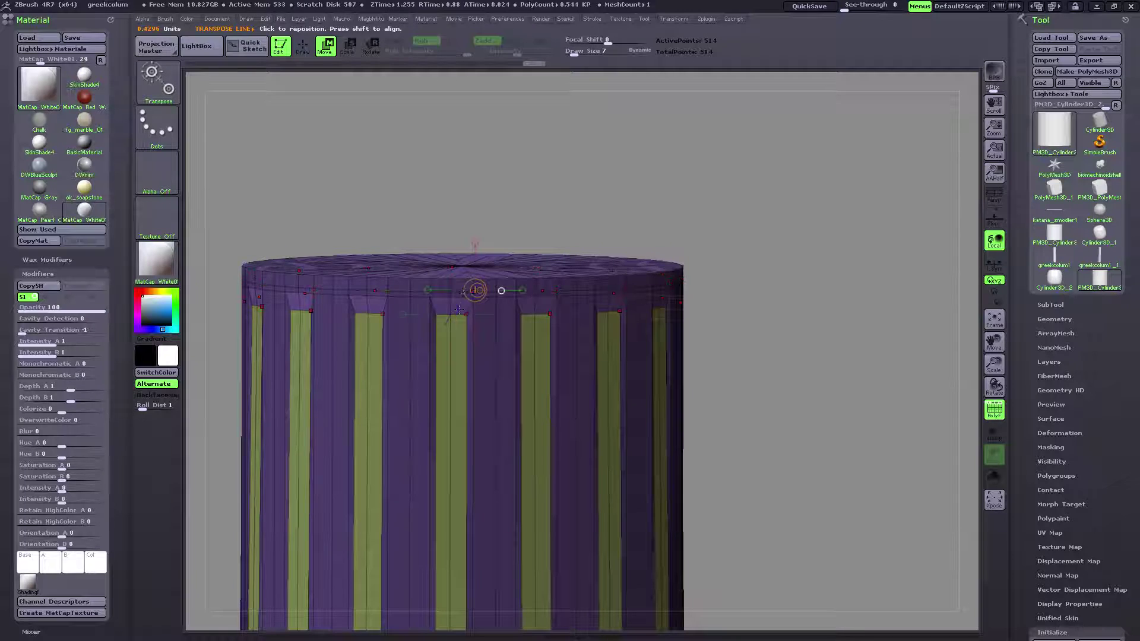
drag(467, 316, 487, 153)
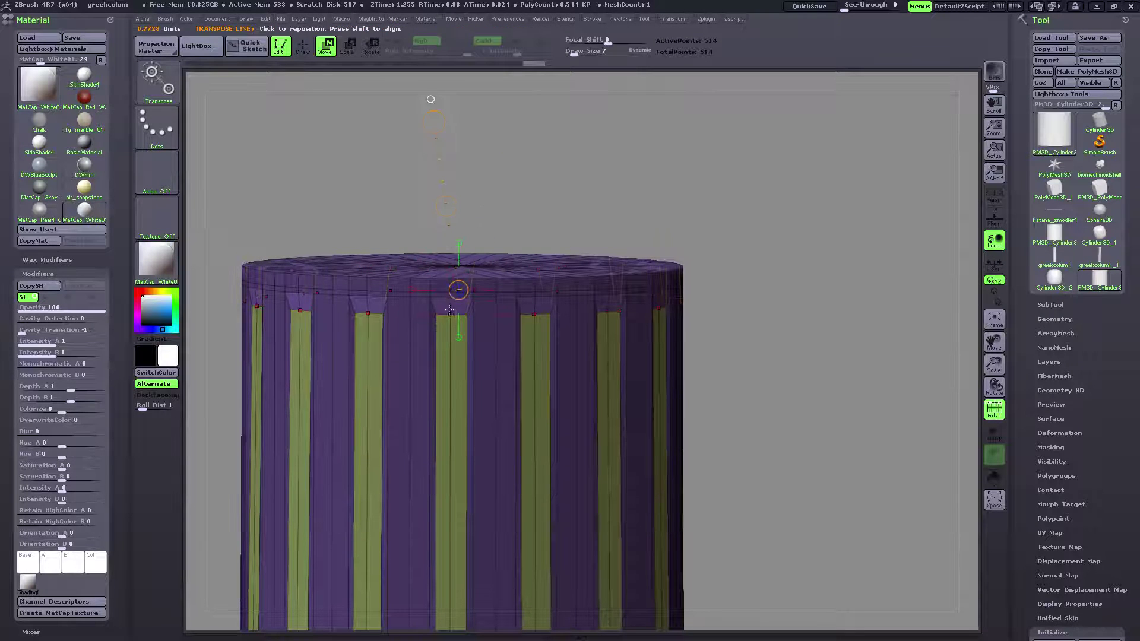
drag(450, 310, 465, 149)
Move the panels' upper centre points straight up along a vertical transpose line to form pointed tops on all flutes.
click(996, 198)
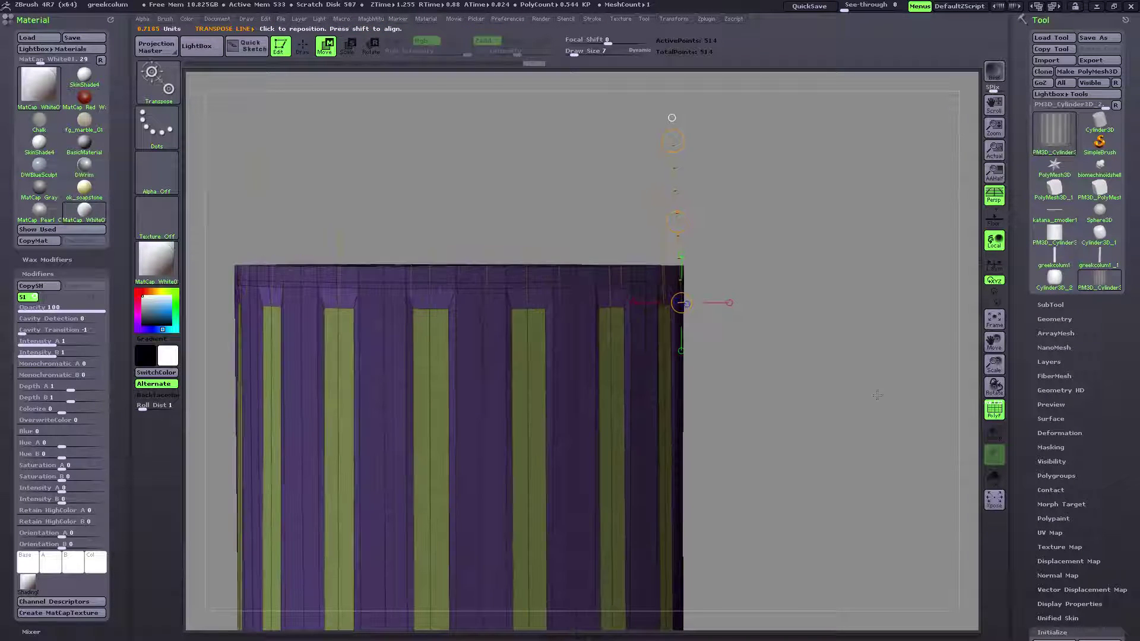
drag(996, 344, 1028, 281)
click(995, 198)
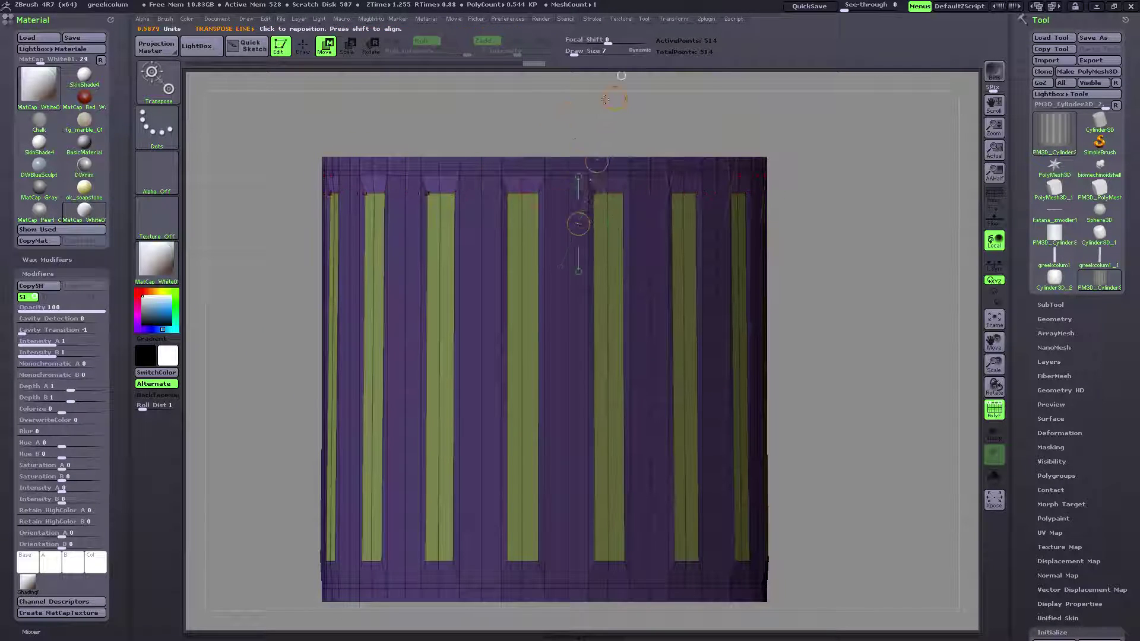
shift+drag(522, 193, 522, 114)
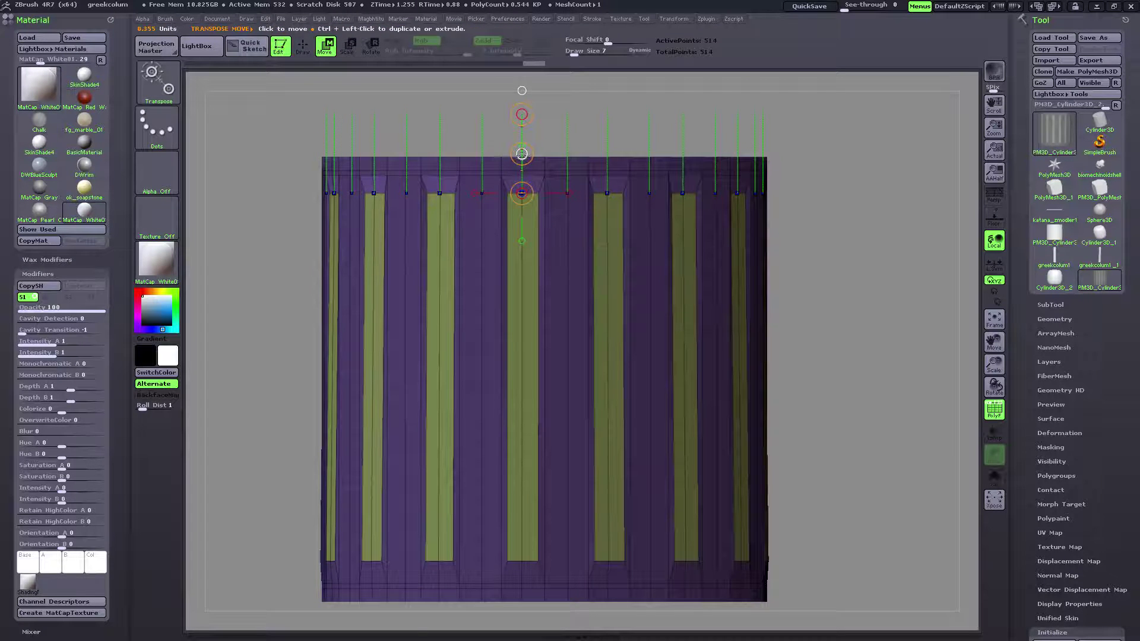
drag(522, 156, 520, 152)
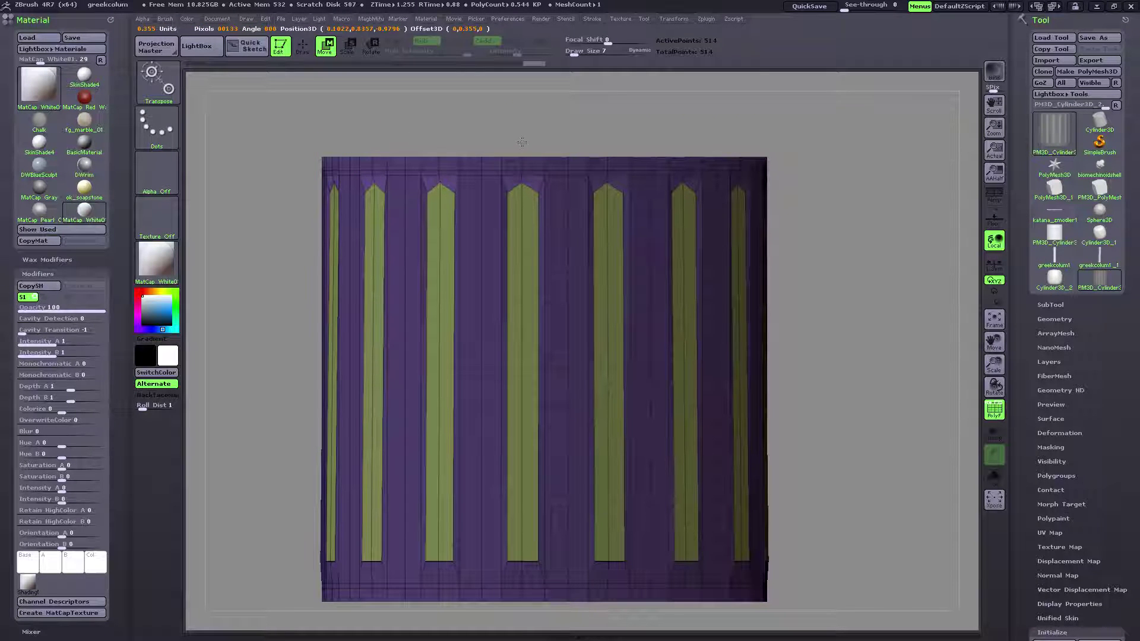
click(525, 142)
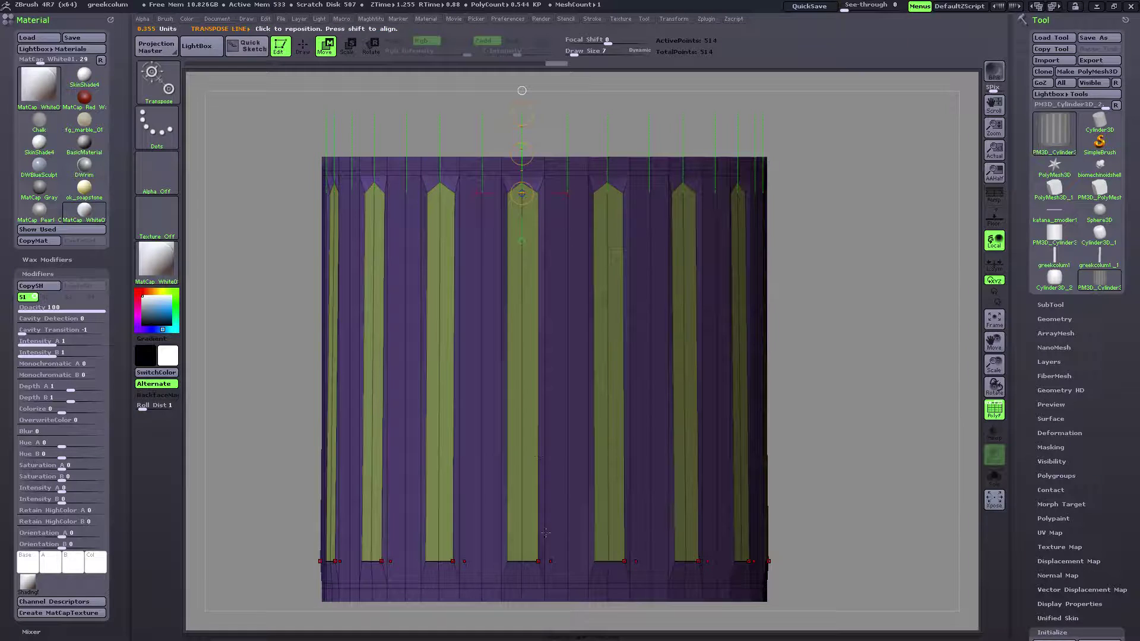
Transpose the panels' lower centre points straight down to form pointed bottoms on all flutes, and clear the mask.
drag(992, 343, 967, 219)
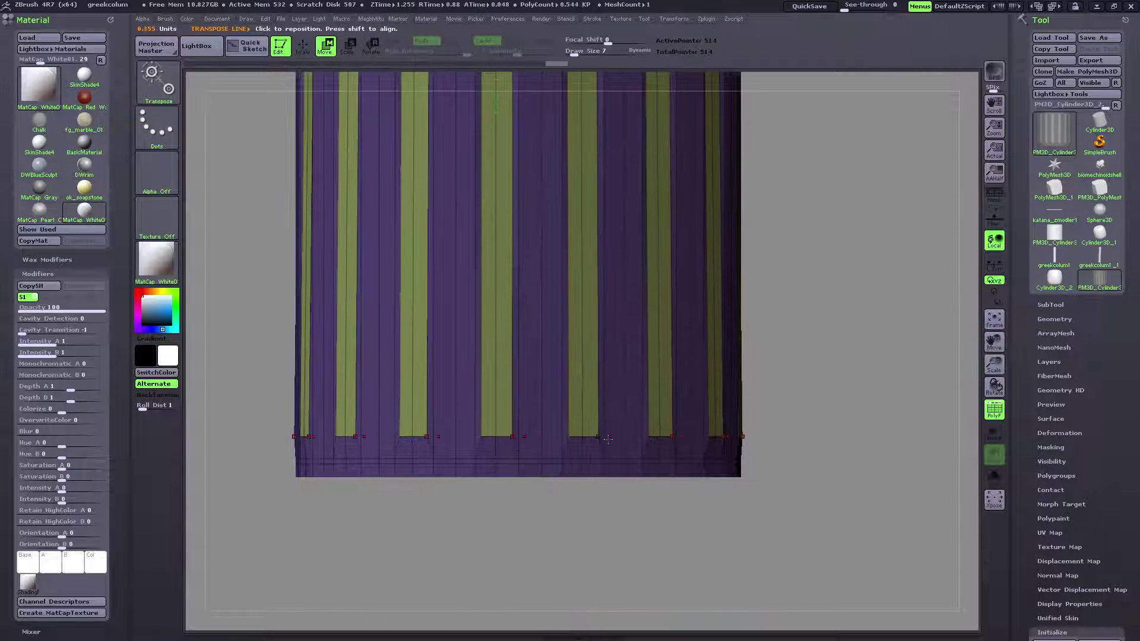
mouse_move(496, 438)
mouse_down()
mouse_move(486, 542)
mouse_move(496, 558)
mouse_up()
drag(496, 486, 542, 487)
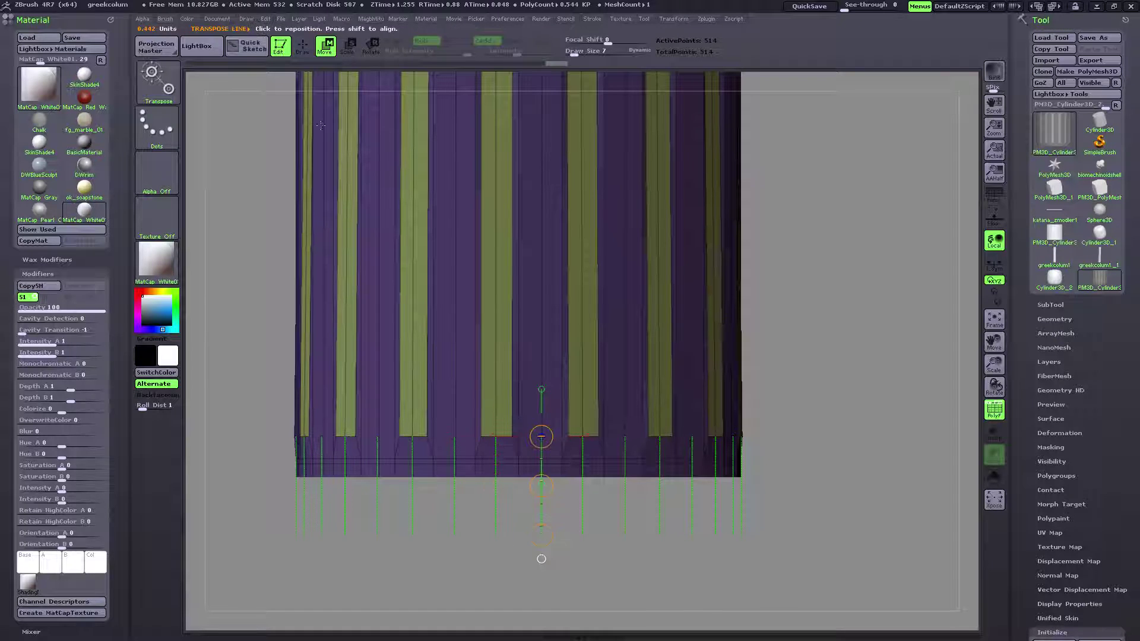
key(q)
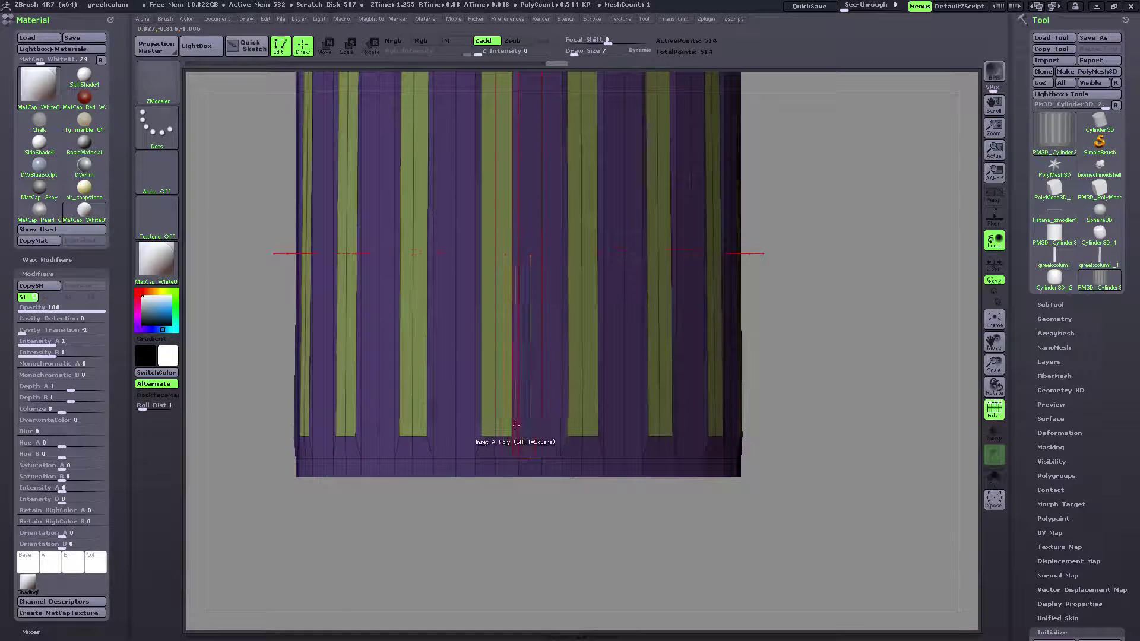
key(w)
shift+drag(526, 439, 496, 529)
drag(496, 483, 494, 497)
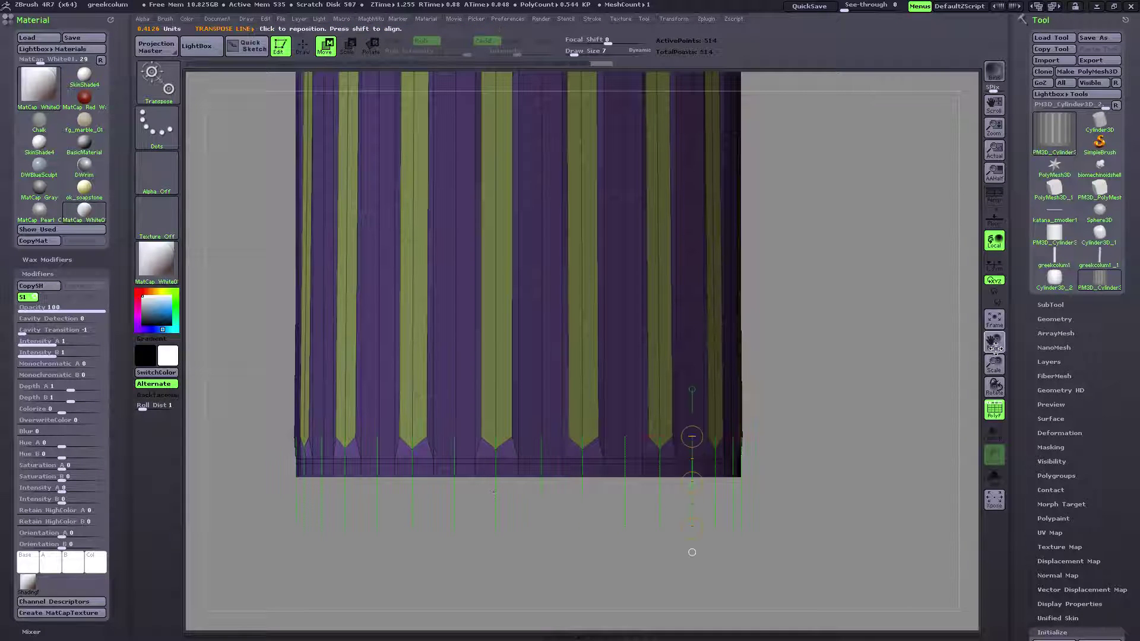
drag(996, 348, 971, 405)
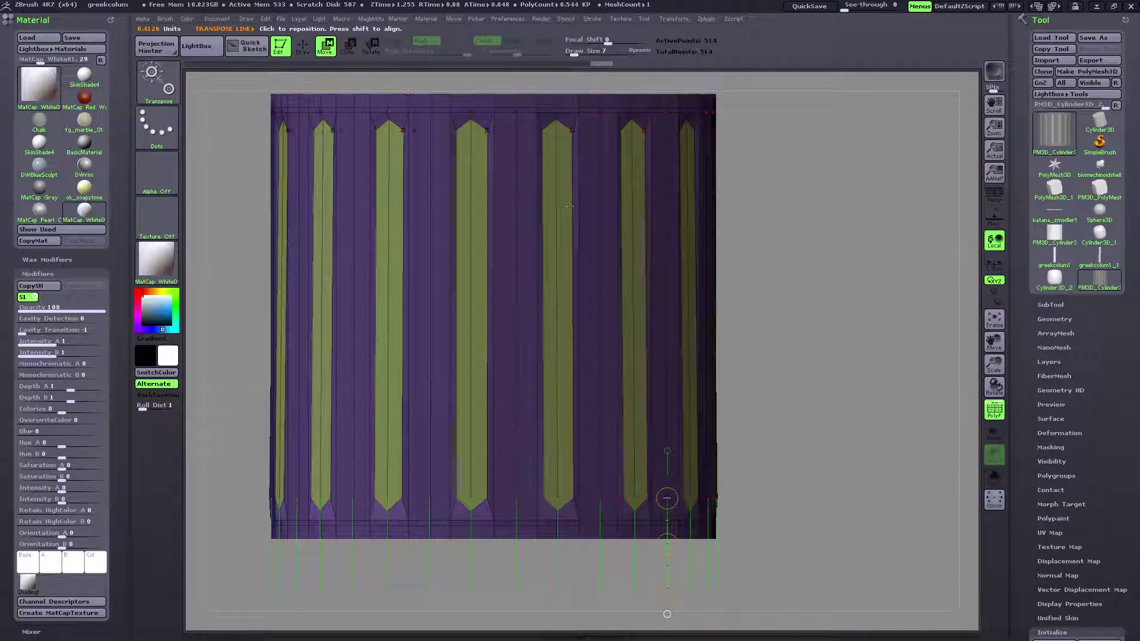
click(300, 39)
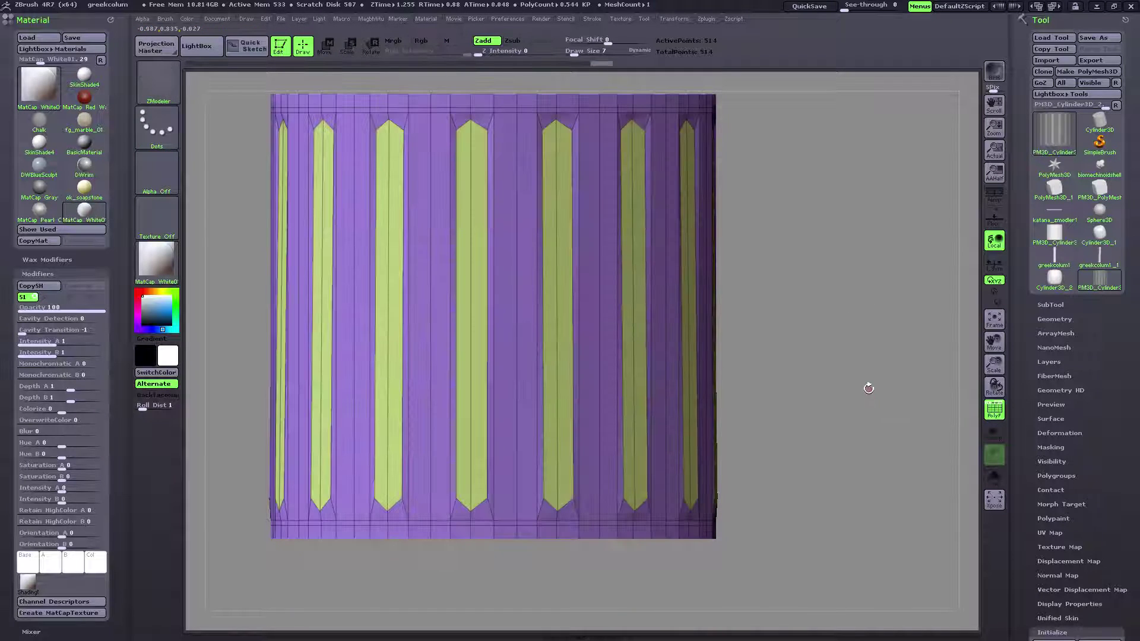
mouse_move(866, 387)
mouse_down()
mouse_move(914, 385)
mouse_move(857, 399)
mouse_move(911, 376)
mouse_move(786, 359)
mouse_move(775, 369)
mouse_up()
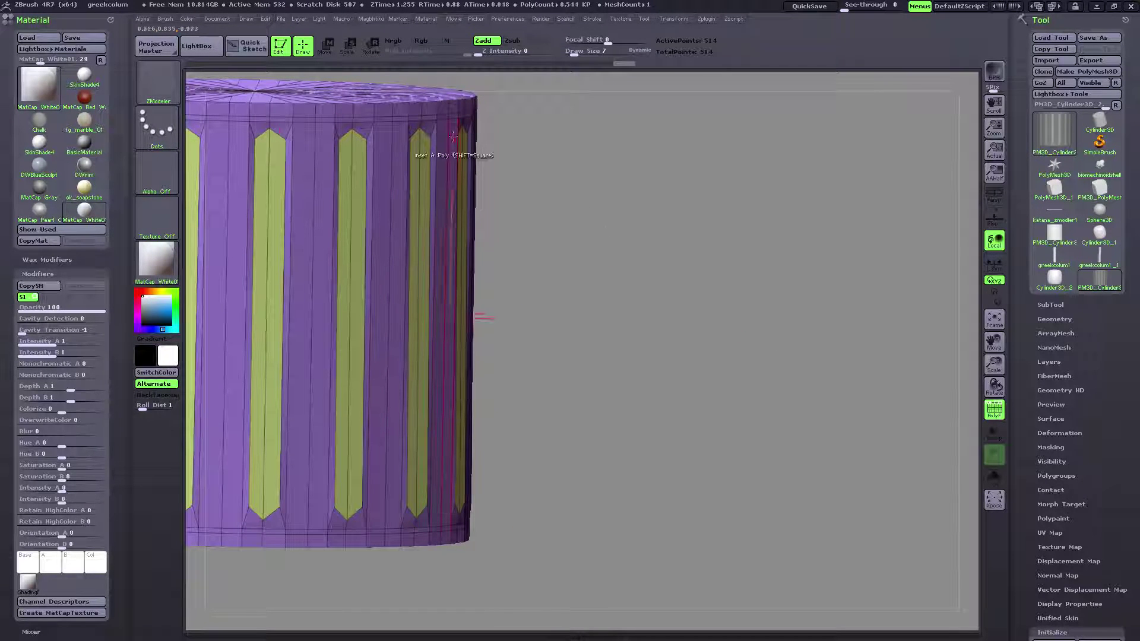
mouse_move(628, 279)
shift+mouse_down()
mouse_move(605, 272)
mouse_move(639, 272)
shift+mouse_up()
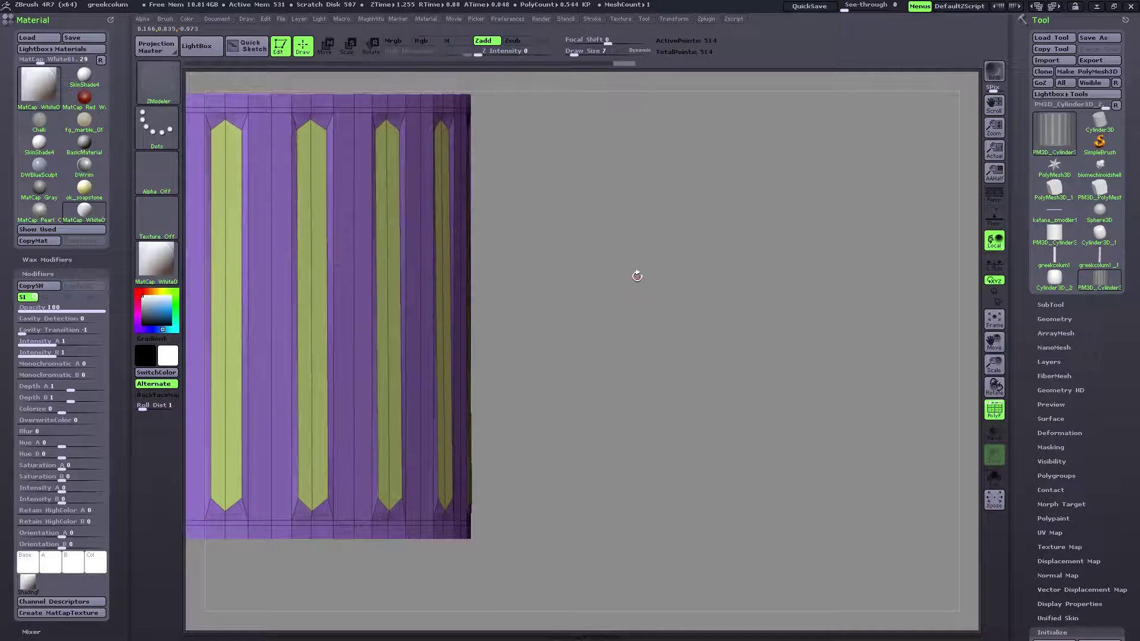
Undo the flute panels' pointed ends and move their upper centre points straight up again to reshape the tops.
click(992, 321)
key(ctrl)
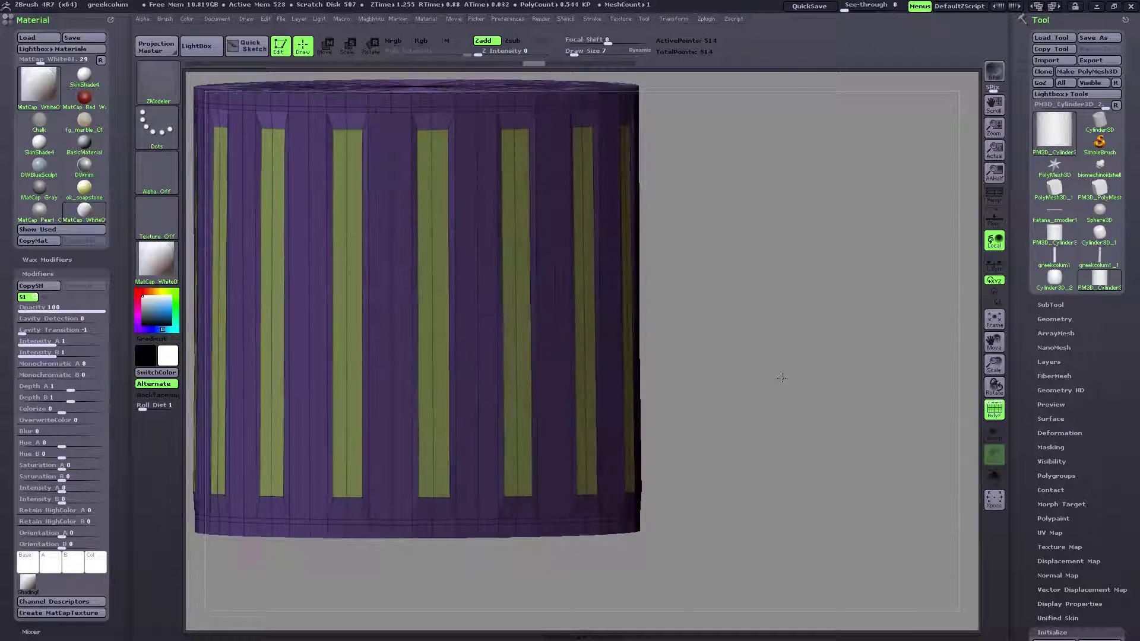
mouse_move(995, 342)
mouse_down()
mouse_move(1057, 384)
mouse_move(1043, 367)
mouse_move(1026, 396)
mouse_up()
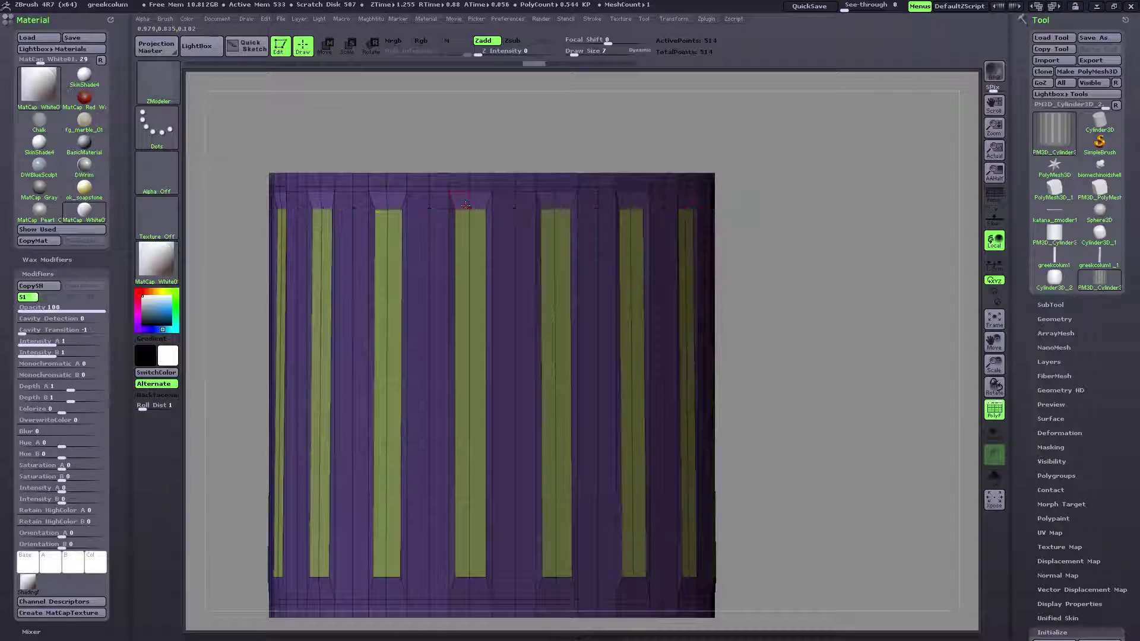
key(w)
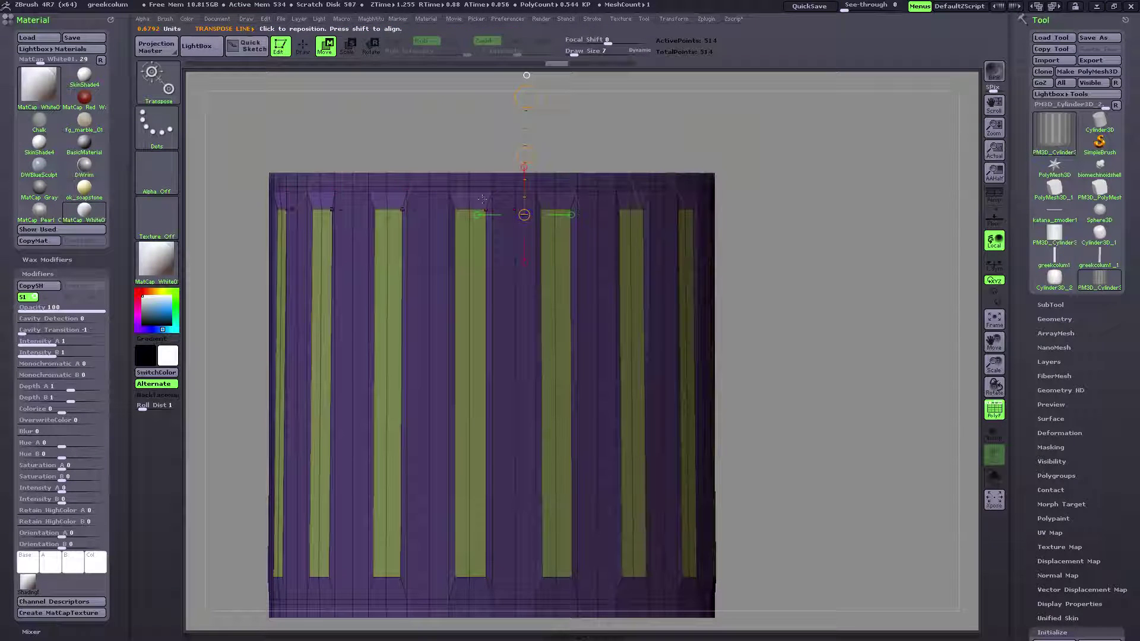
drag(469, 208, 475, 97)
drag(469, 152, 467, 140)
mouse_move(812, 236)
mouse_down()
mouse_move(857, 234)
mouse_move(792, 237)
mouse_move(814, 234)
mouse_move(804, 238)
mouse_up()
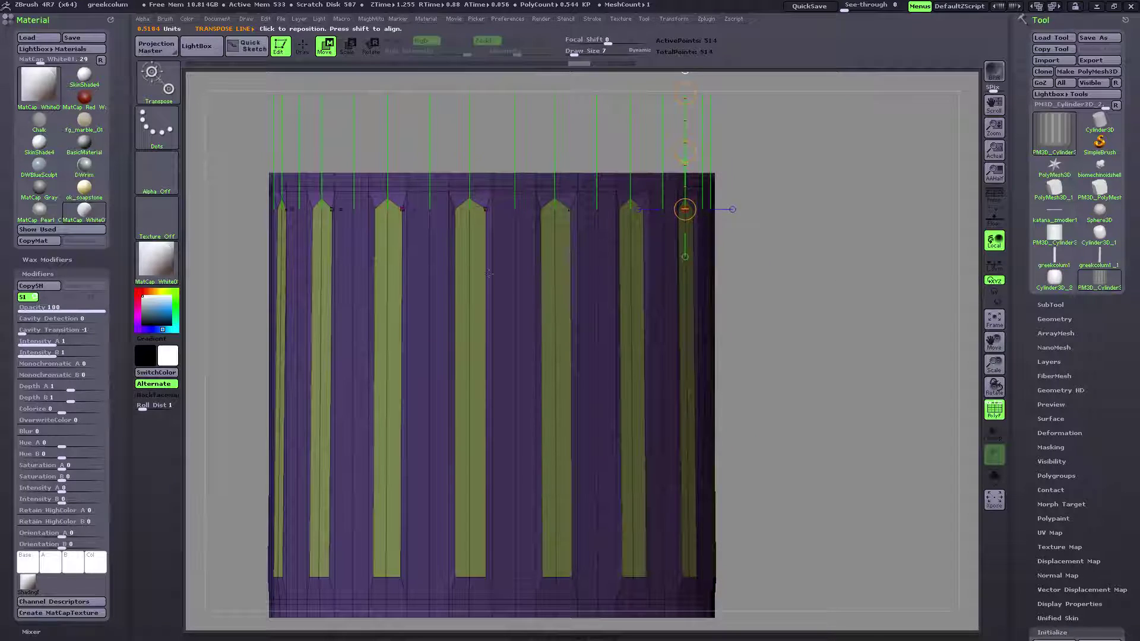
Transpose the panels' lower centre points straight down along a vertical line to form pointed bottoms on all flutes.
key(q)
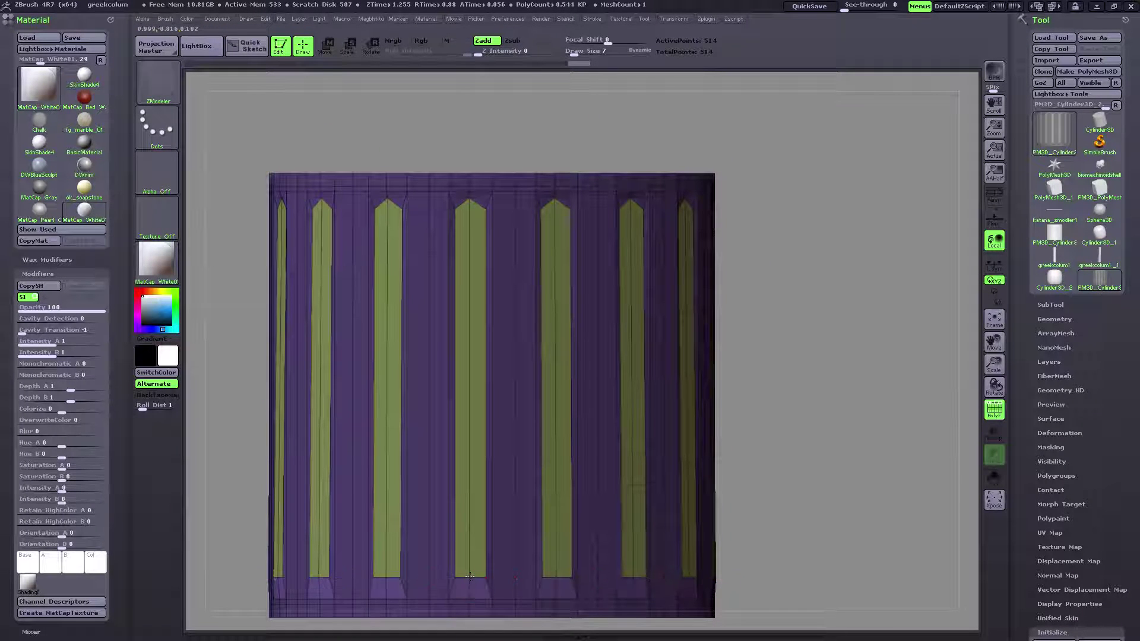
key(w)
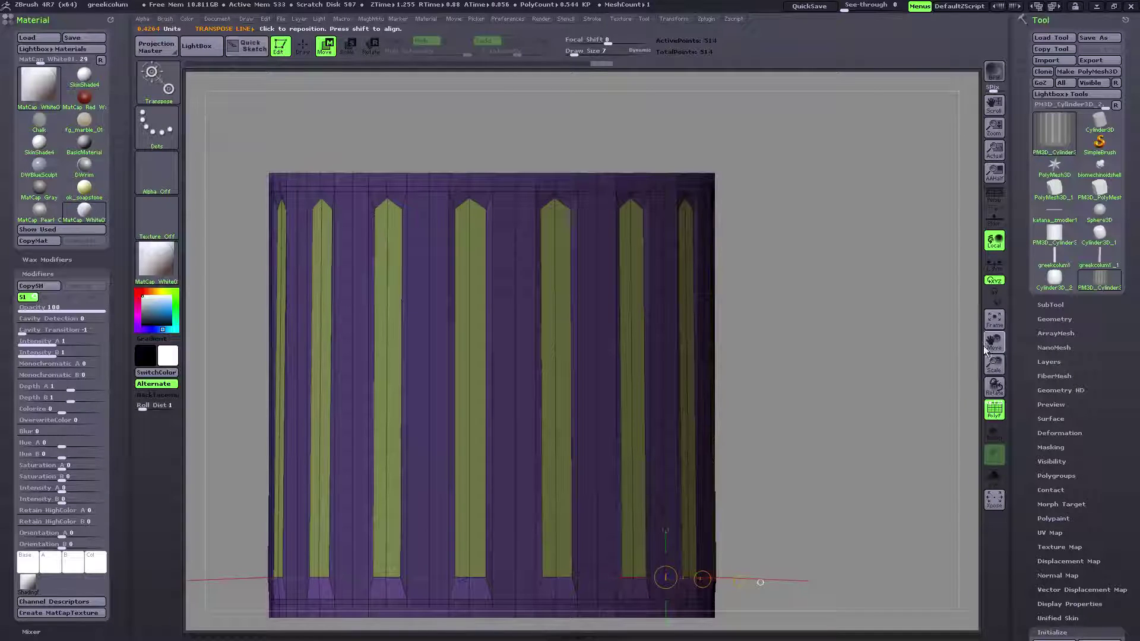
drag(986, 350, 986, 179)
drag(487, 407, 487, 532)
drag(471, 407, 470, 518)
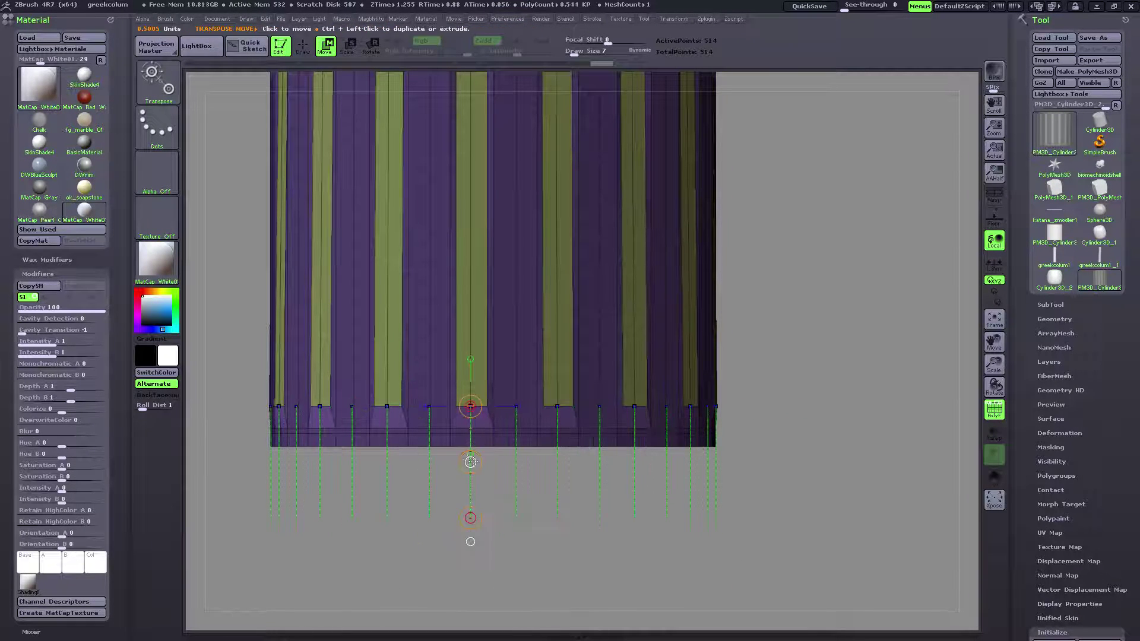
drag(470, 462, 464, 479)
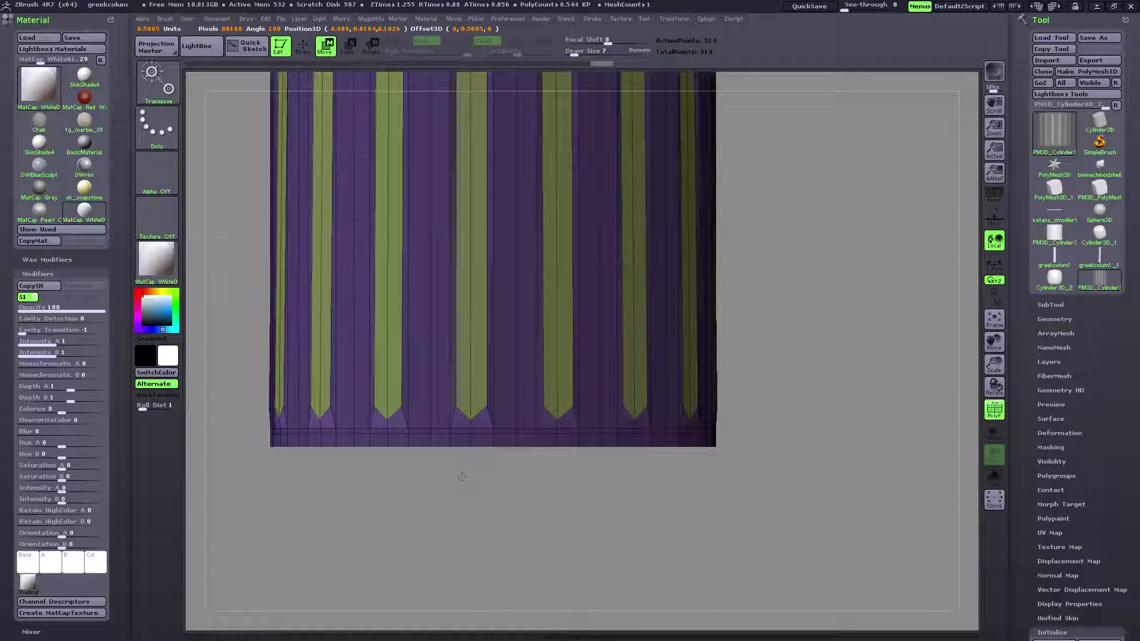
drag(995, 341, 995, 385)
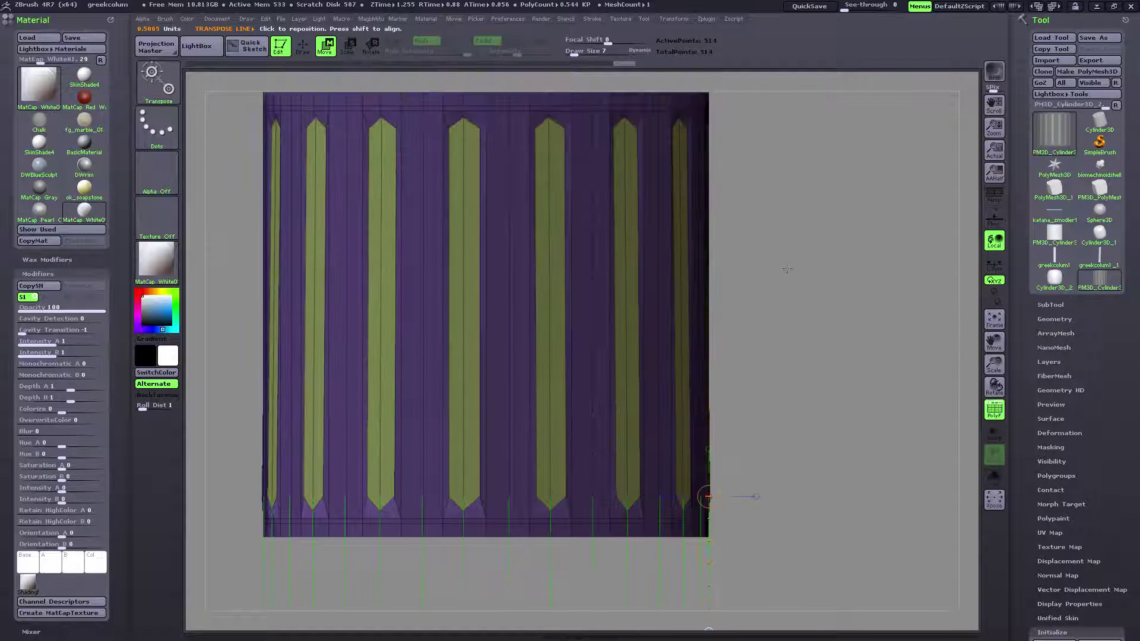
key(q)
Undo the pointed ends and the earlier panel edits back to the short, undivided flute panels with the mask active.
drag(843, 268, 926, 273)
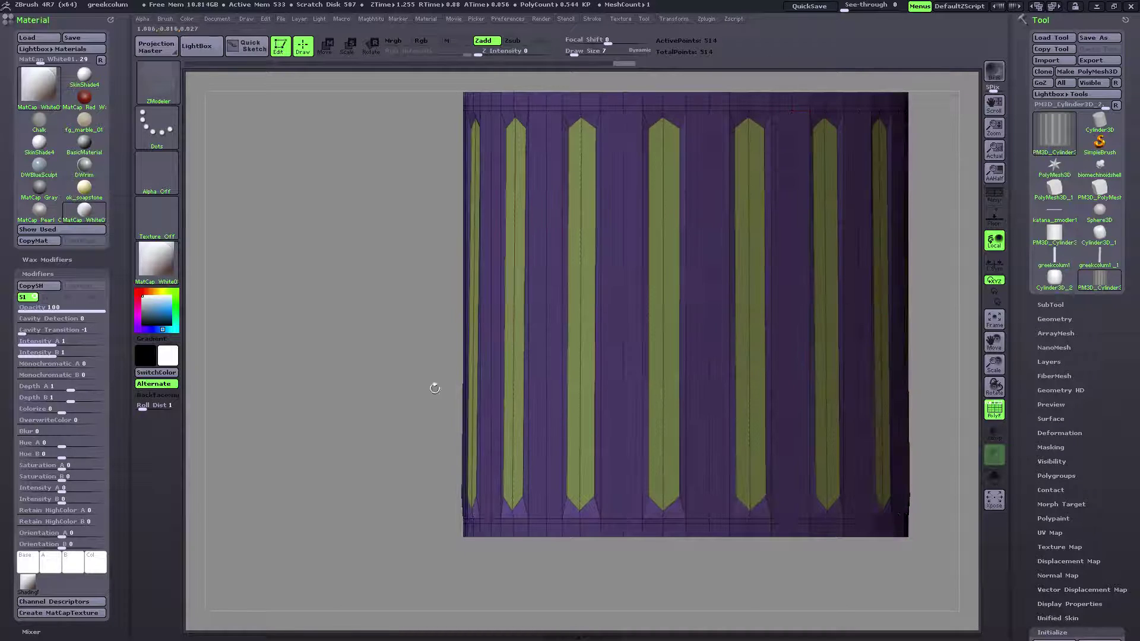
drag(357, 370, 387, 362)
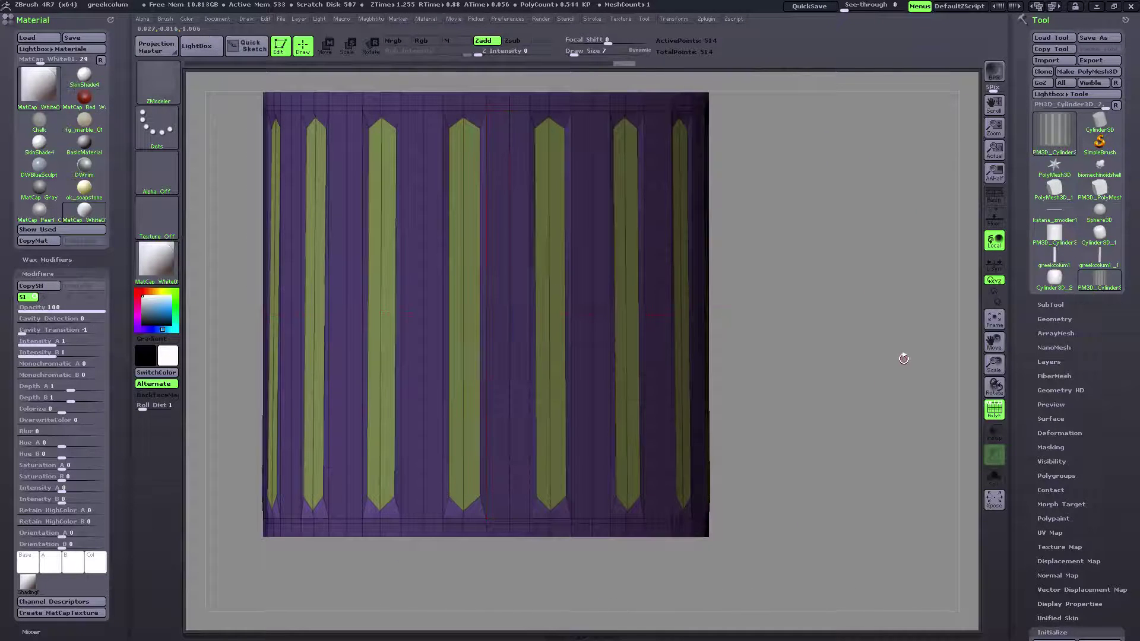
key(ctrl)
key(ctrl+z)
key(ctrl+z)
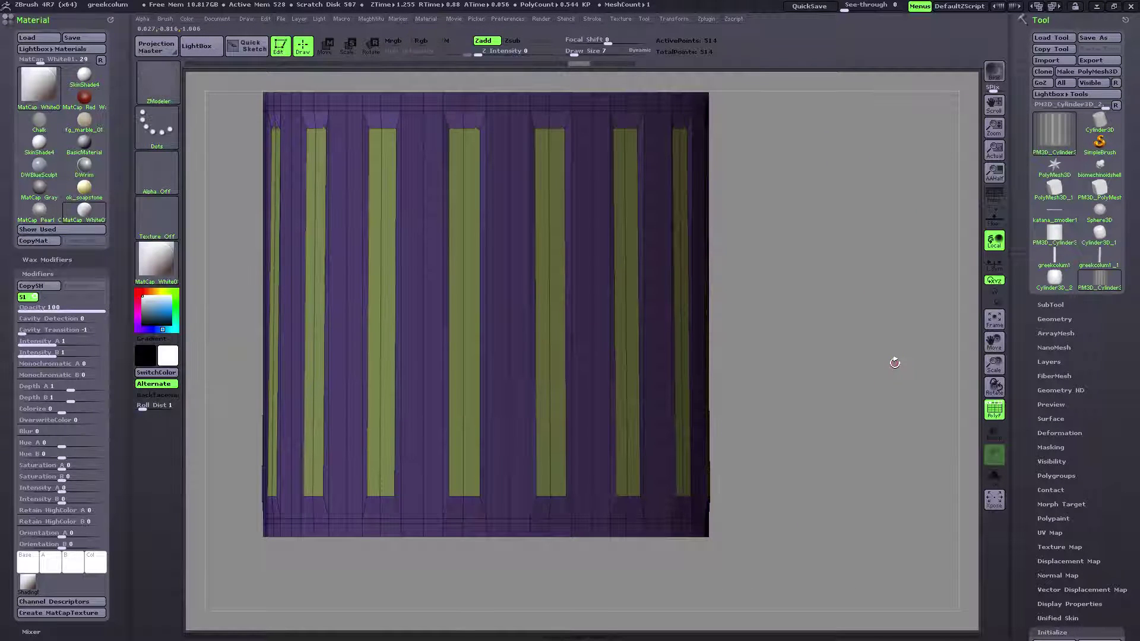
mouse_move(893, 362)
mouse_down()
mouse_move(855, 338)
mouse_move(844, 356)
mouse_move(867, 369)
mouse_move(848, 368)
mouse_move(861, 367)
mouse_move(849, 386)
mouse_up()
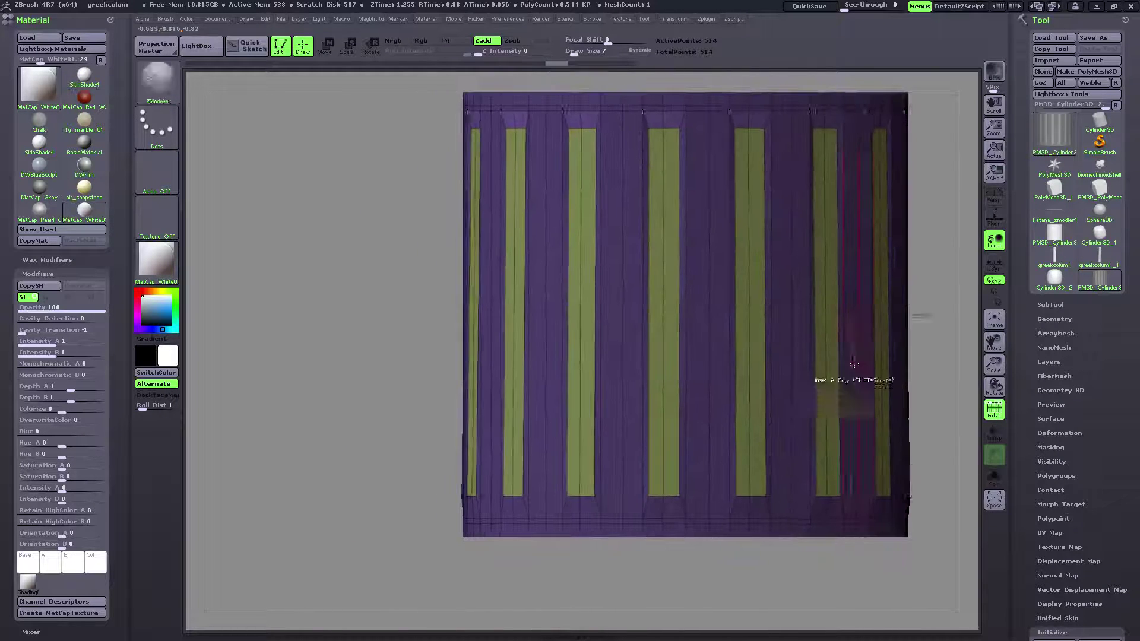
key(ctrl)
key(ctrl+z)
key(ctrl+z)
key(ctrl+z)
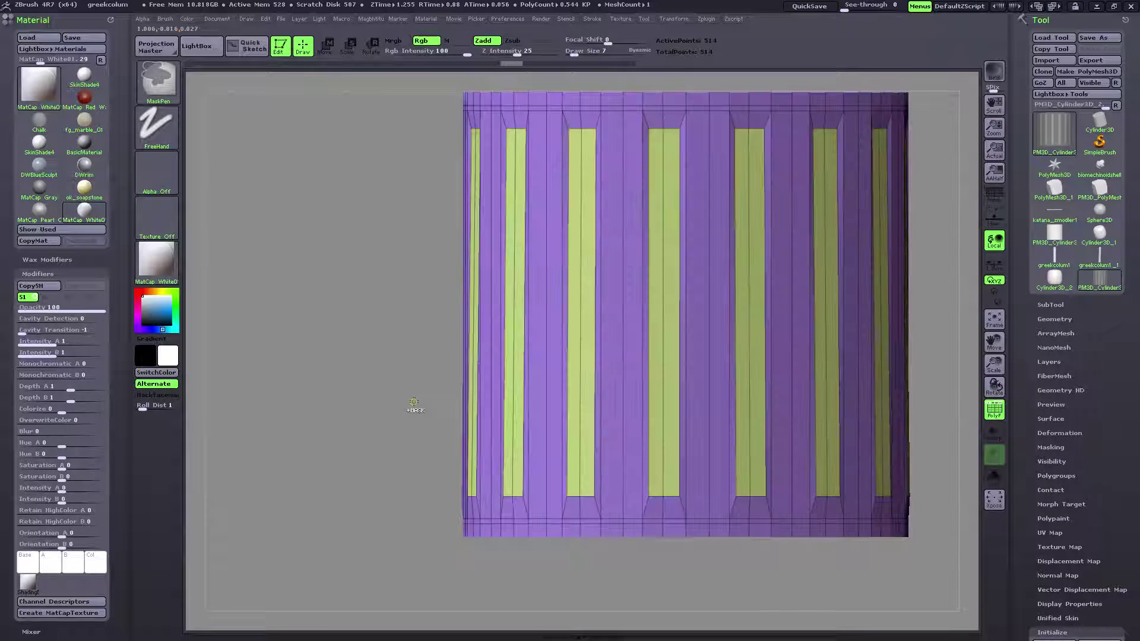
key(ctrl+z)
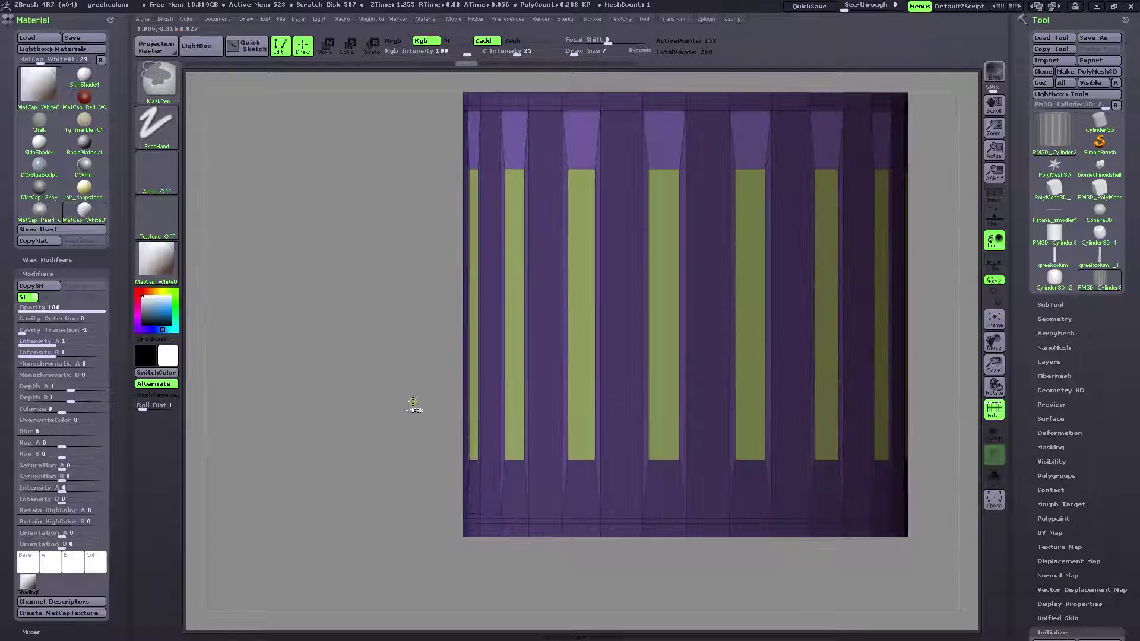
Check the column's surface with the polyframe hidden, and undo the mask clearing.
mouse_move(369, 408)
mouse_down()
mouse_move(350, 407)
mouse_move(1061, 395)
mouse_up()
click(995, 409)
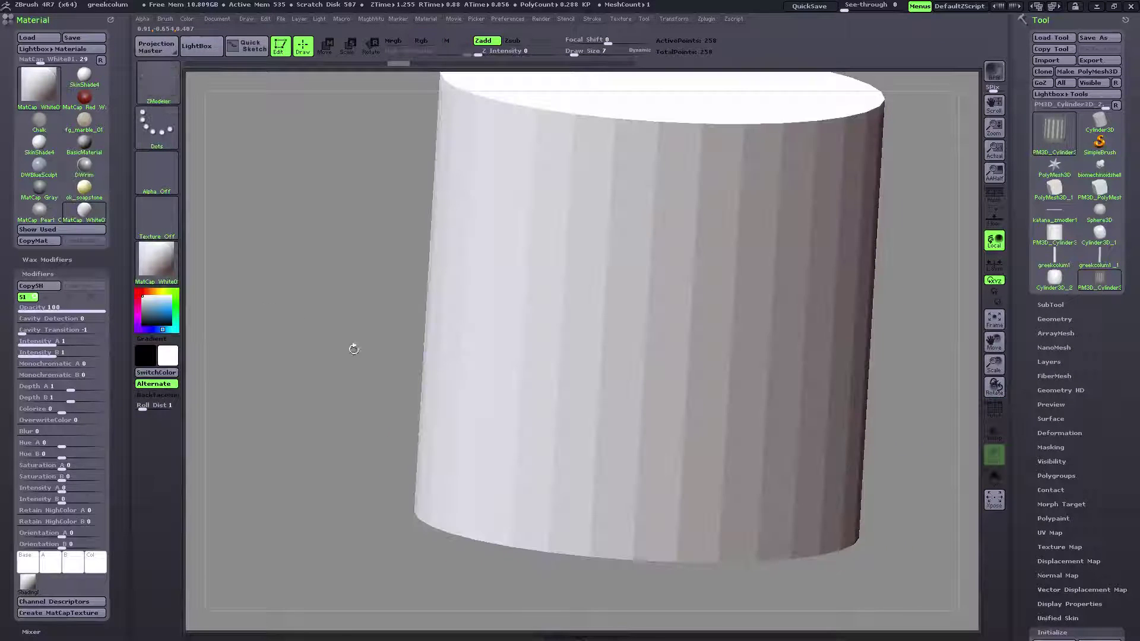
drag(313, 343, 301, 356)
key(ctrl+z)
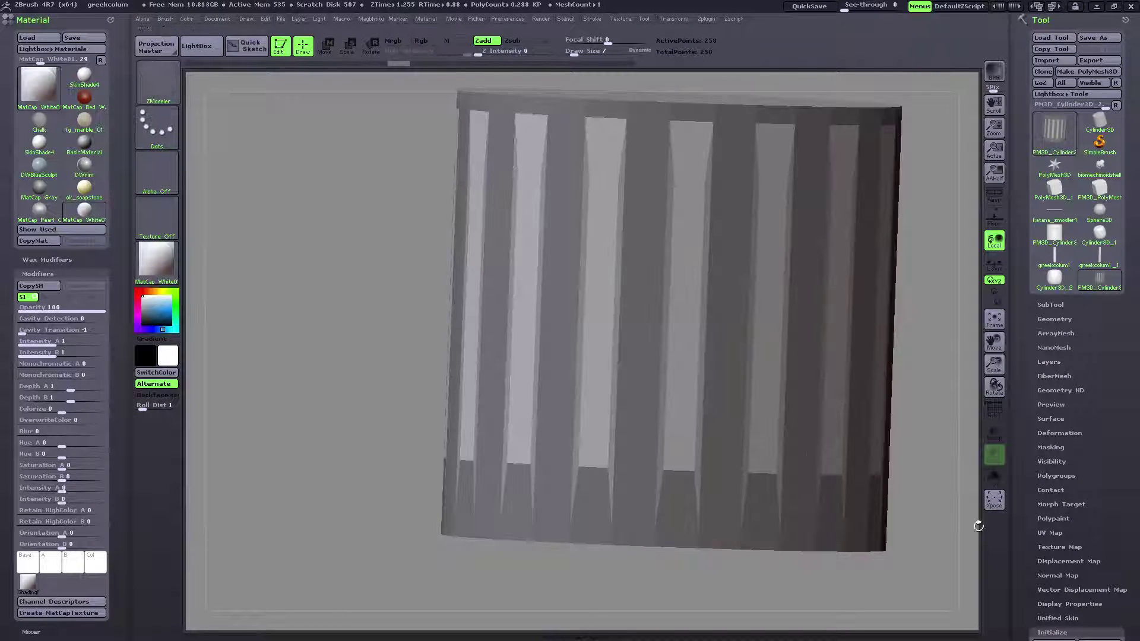
click(994, 410)
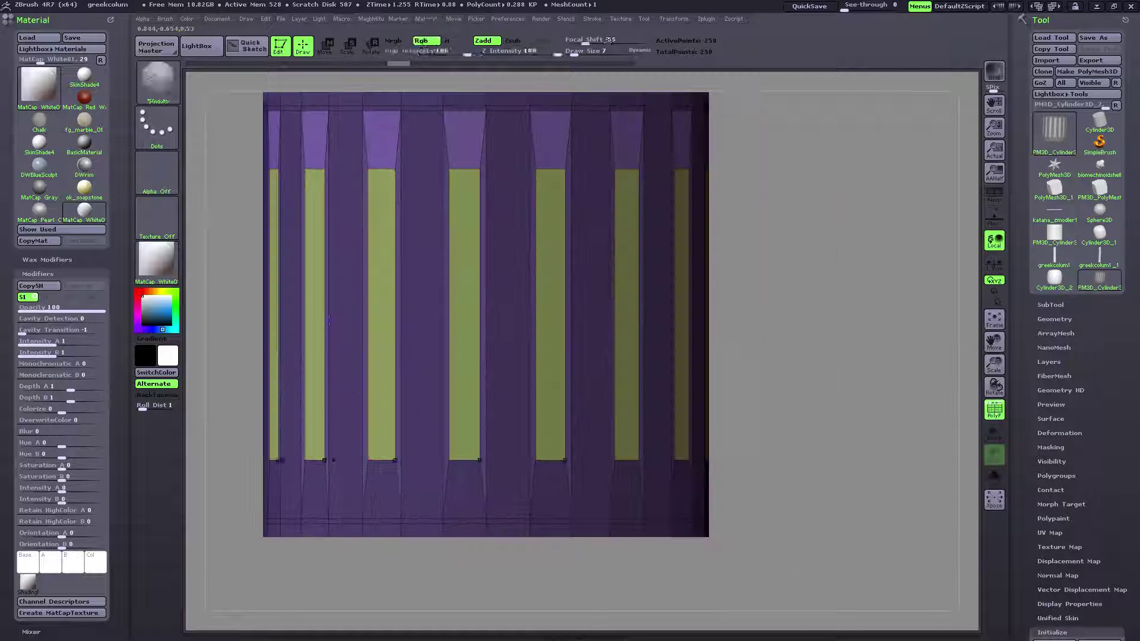
Set the ZModeler edge action to Transpose and isolate the flute panels' upper edges.
drag(987, 345, 955, 442)
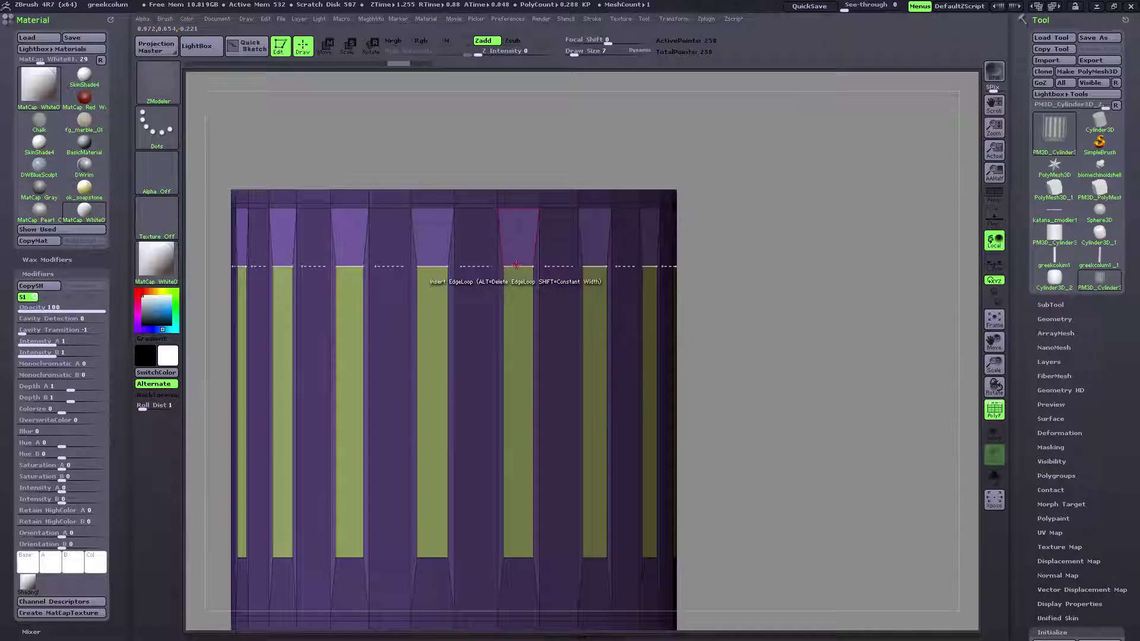
key(space)
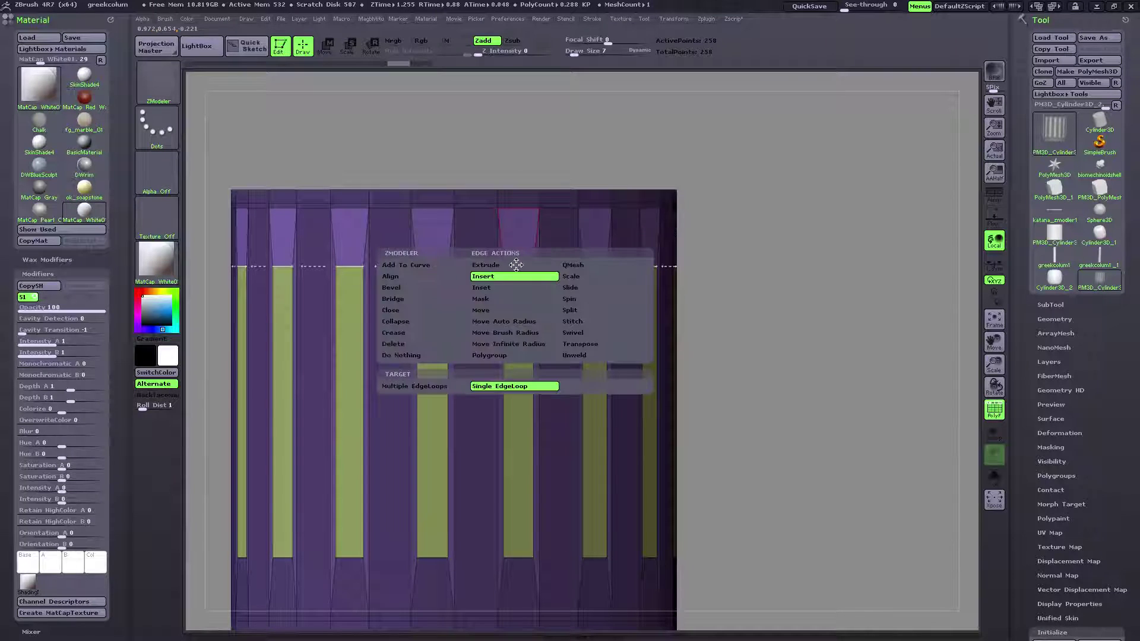
click(581, 344)
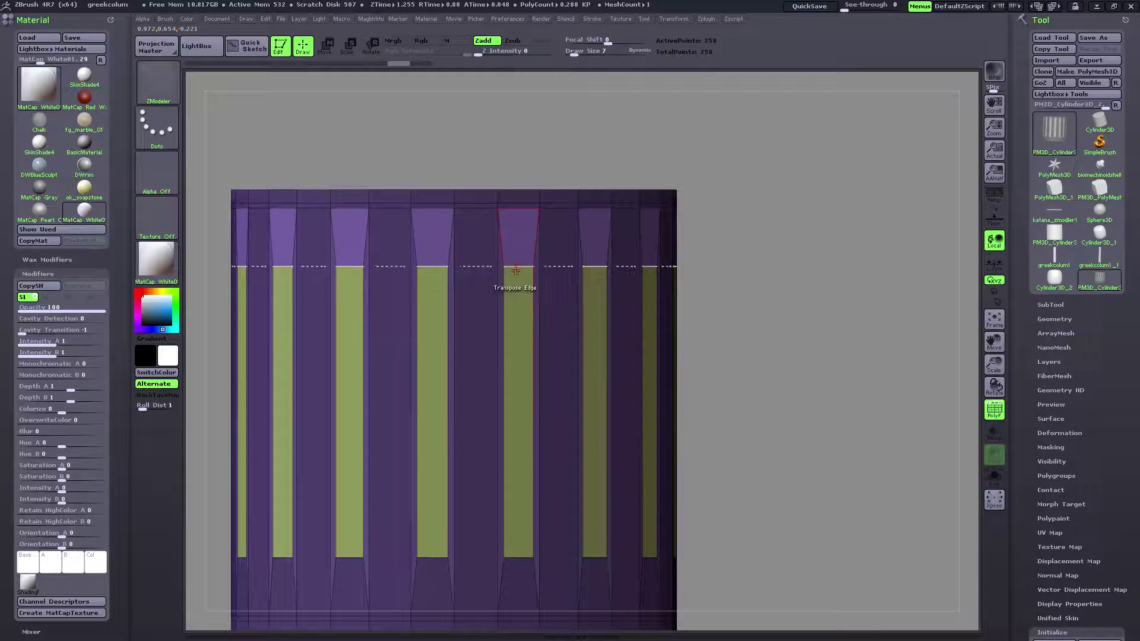
click(517, 266)
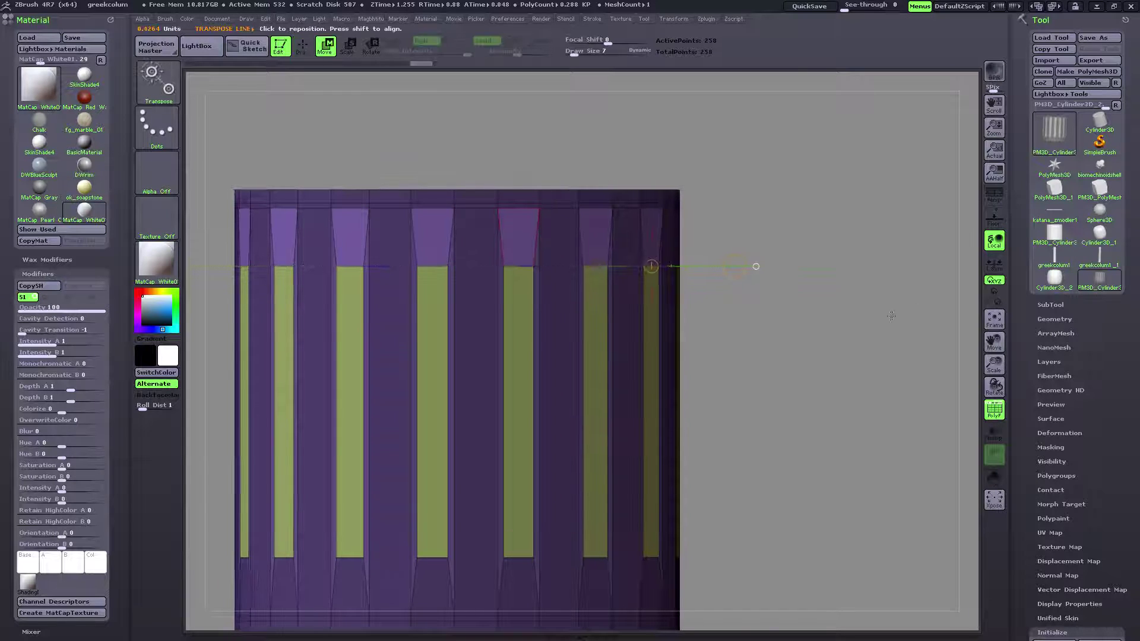
Move the panels' upper edges straight up along a vertical transpose line until they sit just below the column's top border.
click(446, 266)
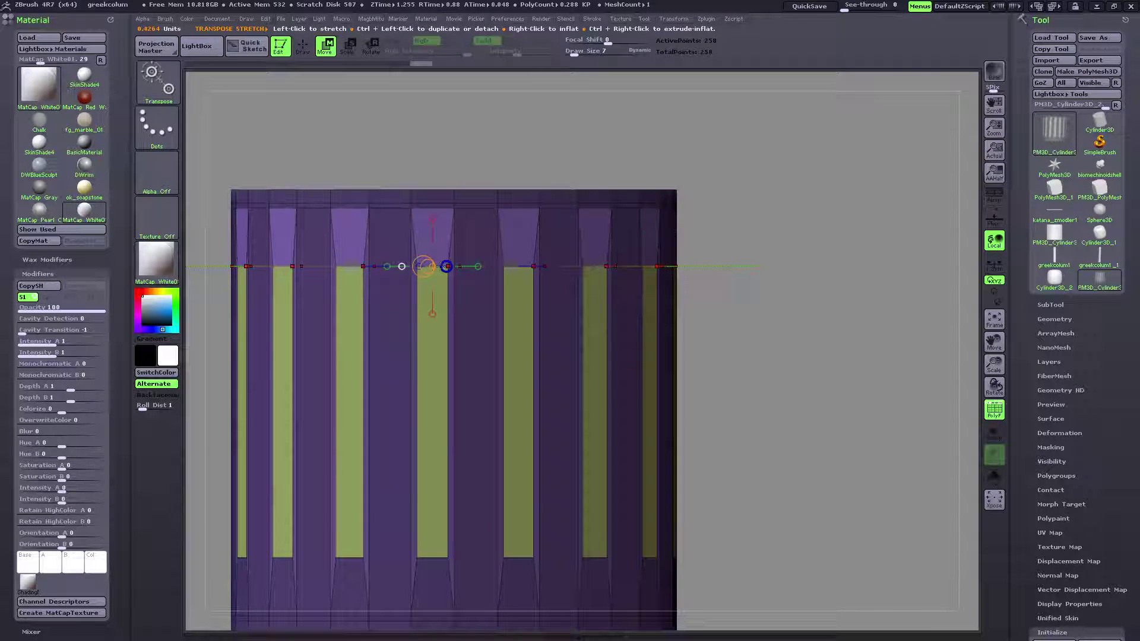
shift+drag(462, 231, 462, 50)
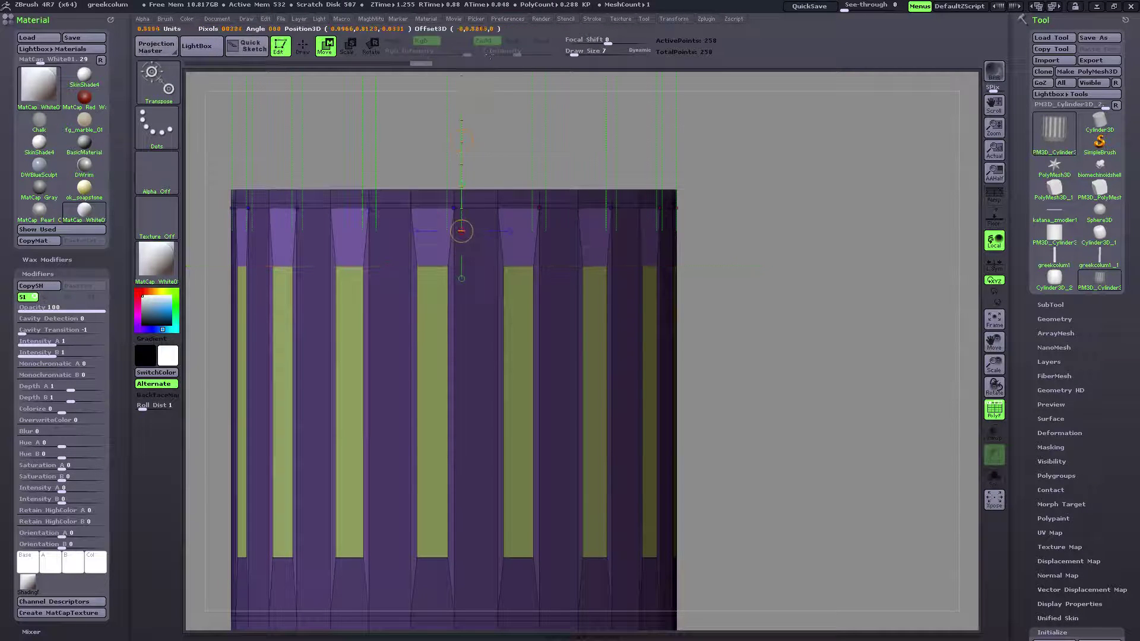
shift+drag(417, 266, 417, 117)
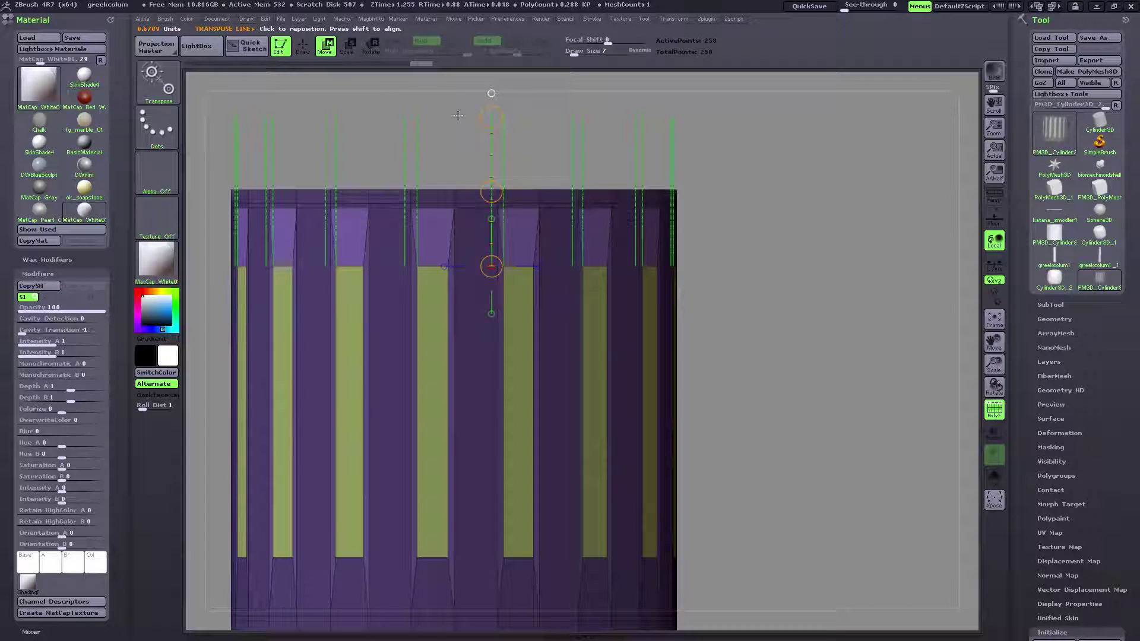
click(416, 265)
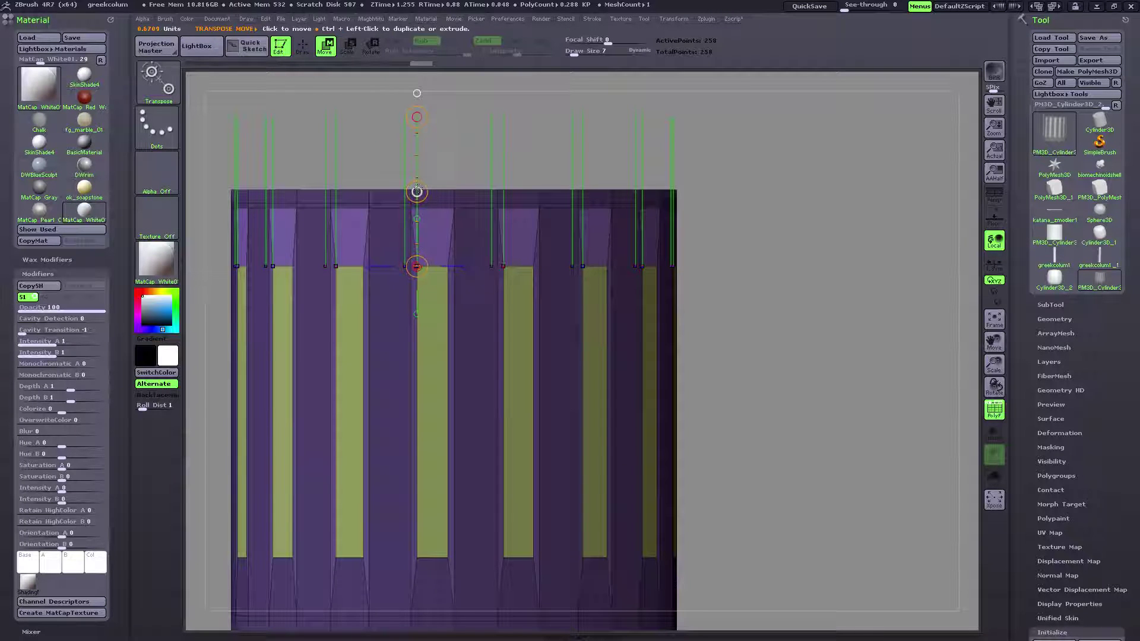
drag(417, 191, 421, 145)
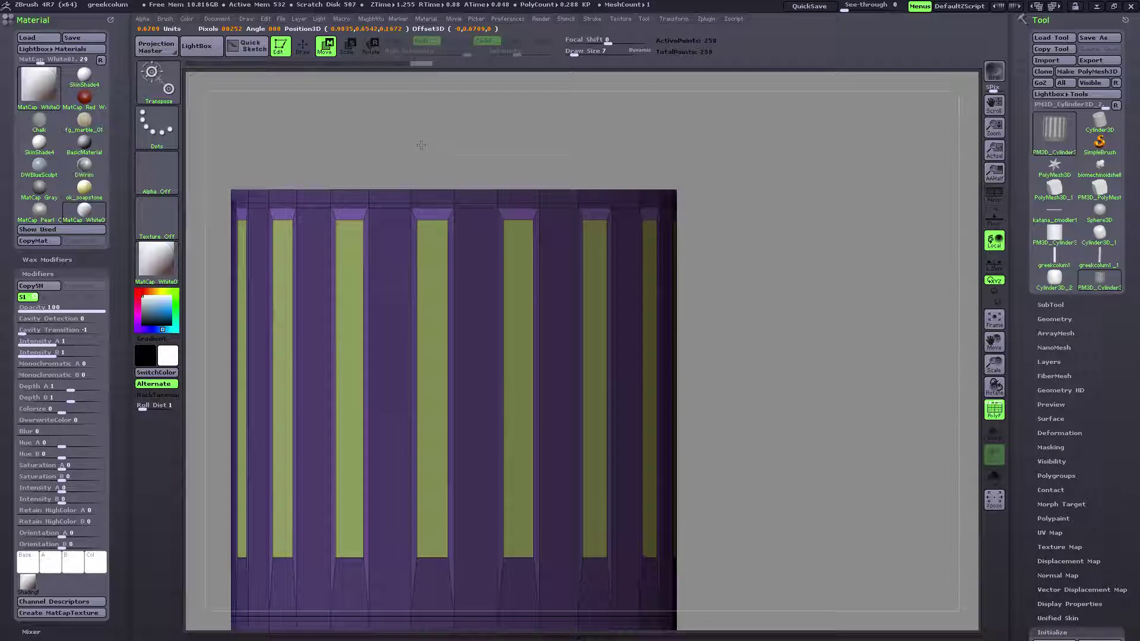
mouse_move(802, 338)
mouse_down()
mouse_move(743, 363)
mouse_move(726, 344)
mouse_move(785, 339)
mouse_up()
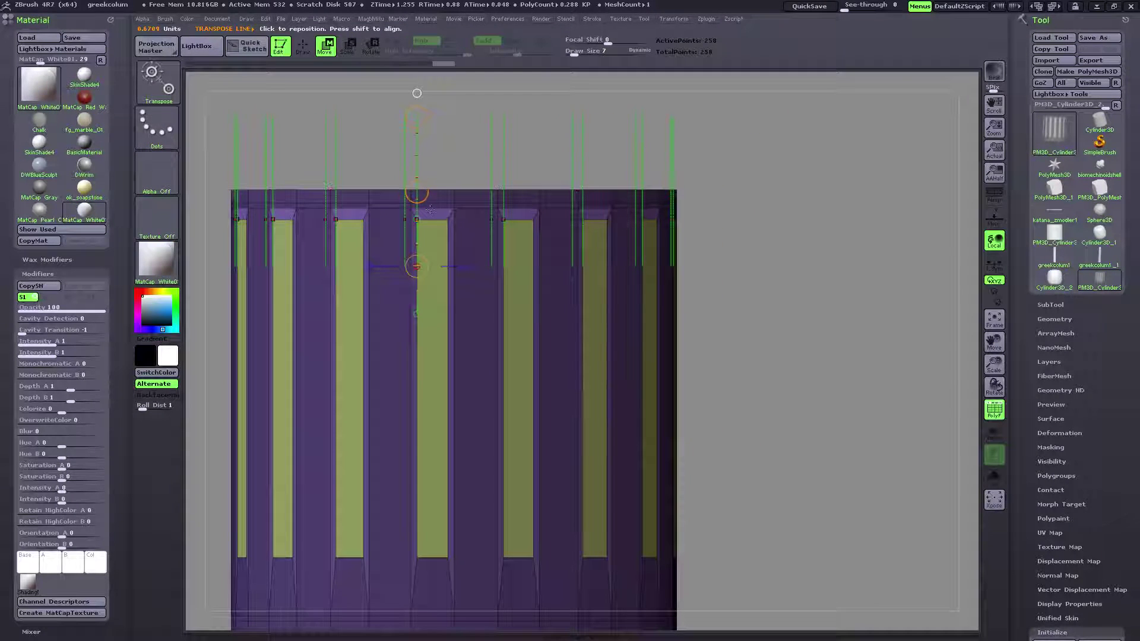
drag(417, 193, 416, 193)
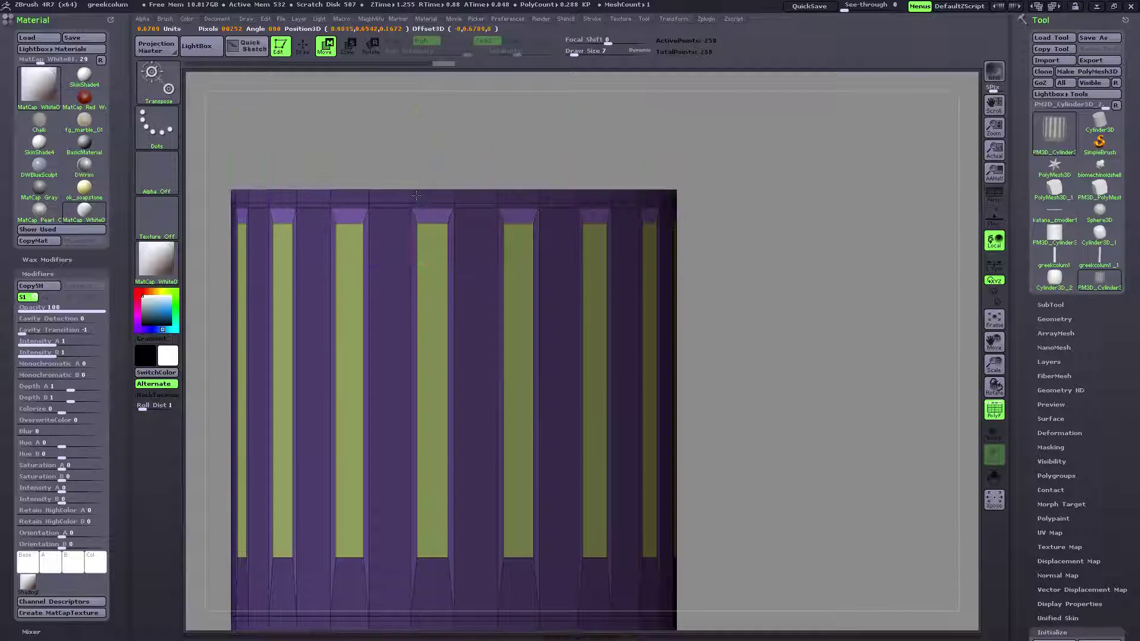
Clear the mask and isolate the flute panels' lower edges with the Transpose edge action.
drag(996, 341, 1014, 265)
click(302, 46)
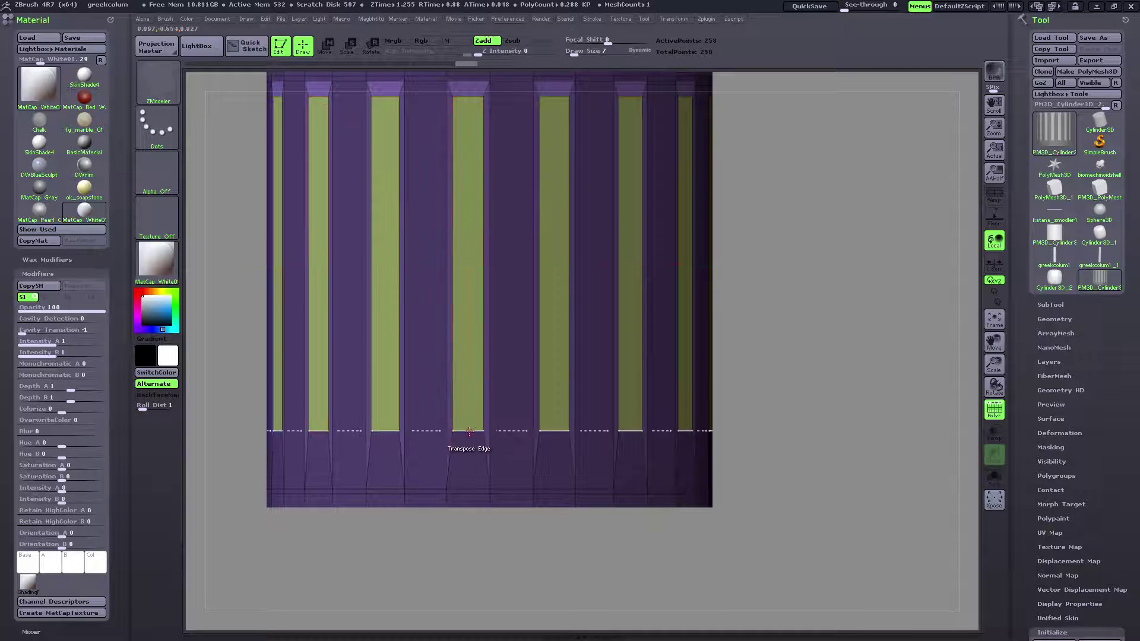
ctrl+drag(529, 561, 541, 550)
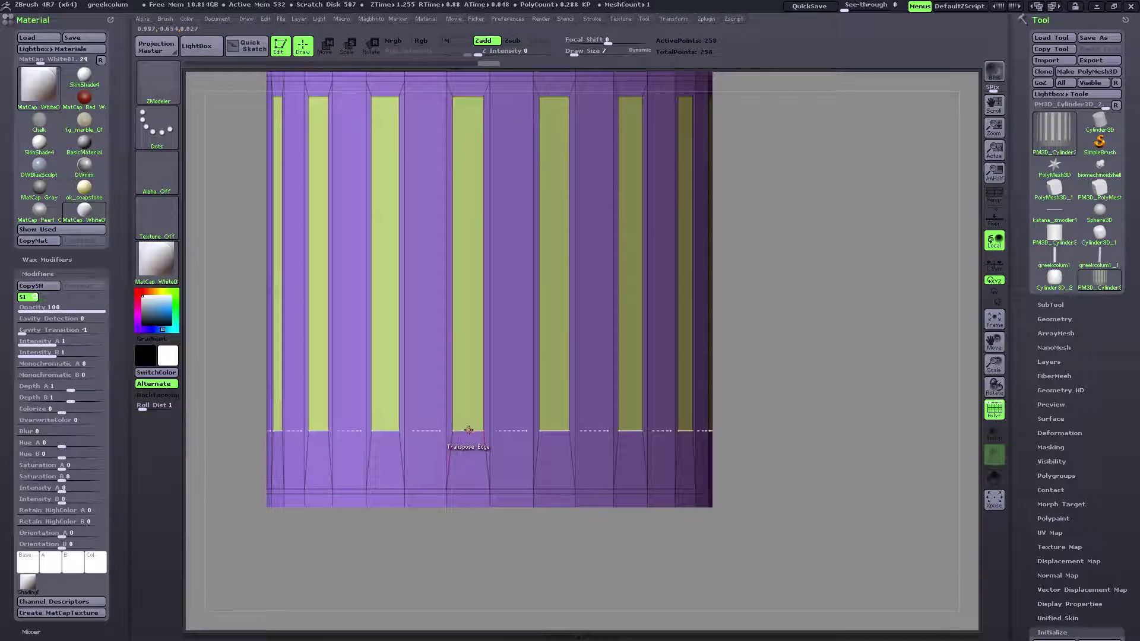
key(w)
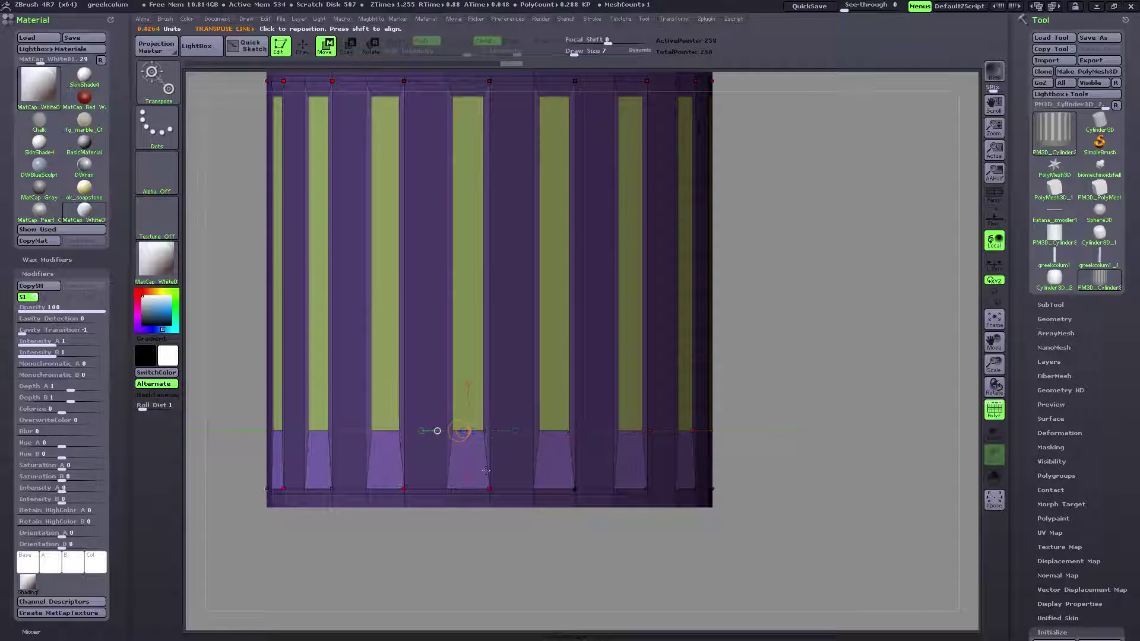
Move the panels' lower edges straight down to just above the column's bottom border, and clear the mask.
click(493, 471)
drag(457, 428, 453, 561)
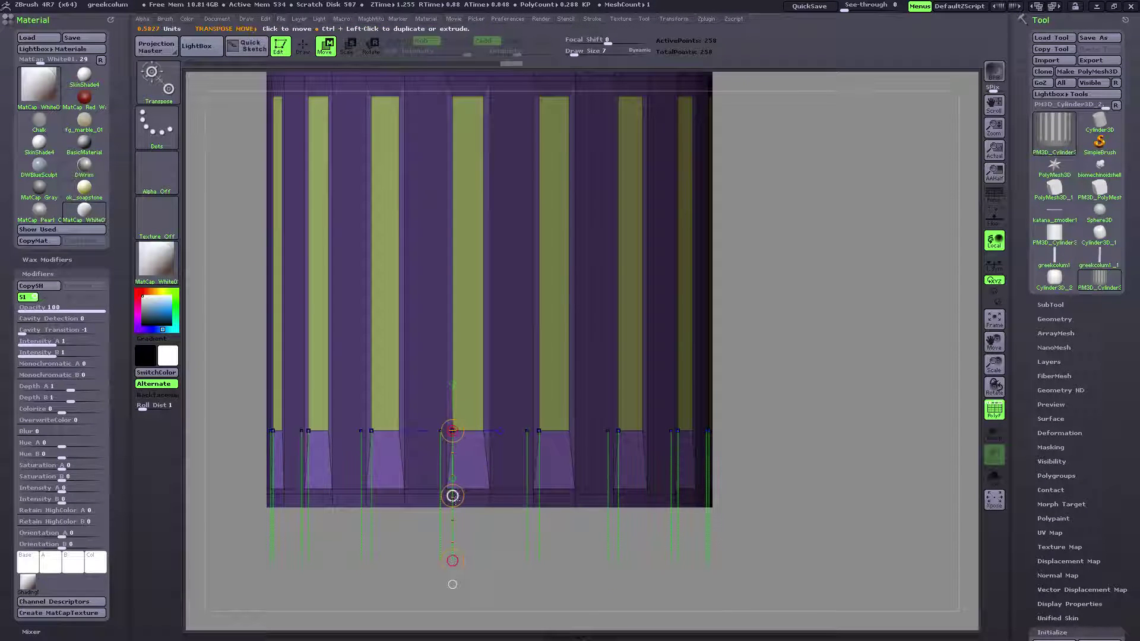
drag(452, 495, 456, 531)
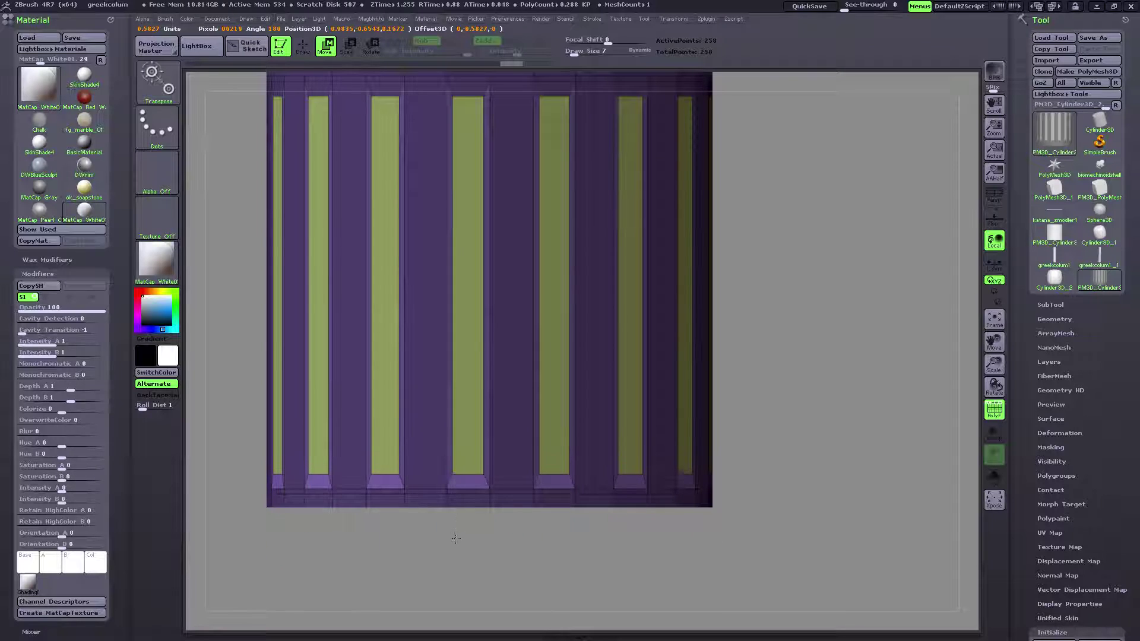
click(303, 45)
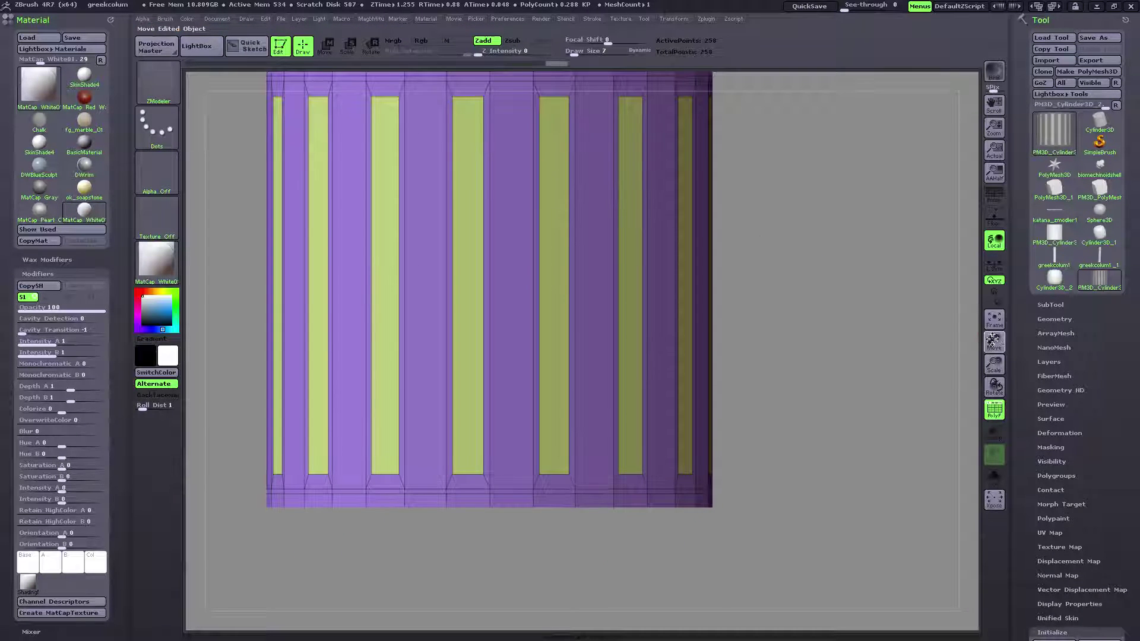
Set the ZModeler edge action to Insert and add vertical edge loops around the column, including down the middle of each flute panel.
drag(992, 339, 993, 370)
drag(847, 259, 711, 234)
key(space)
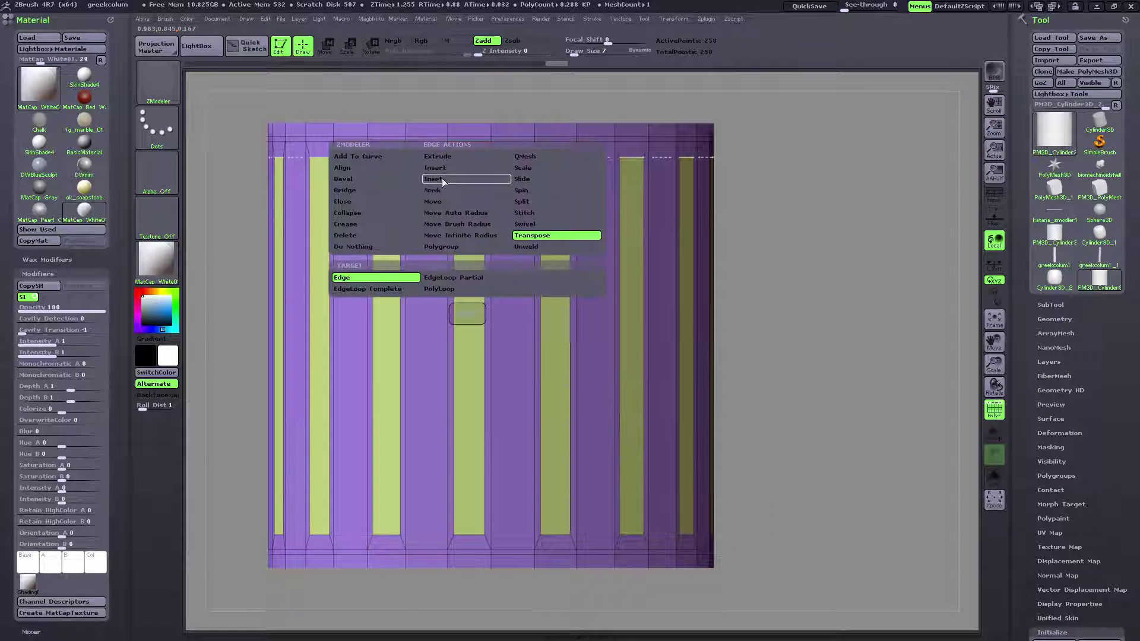
click(444, 168)
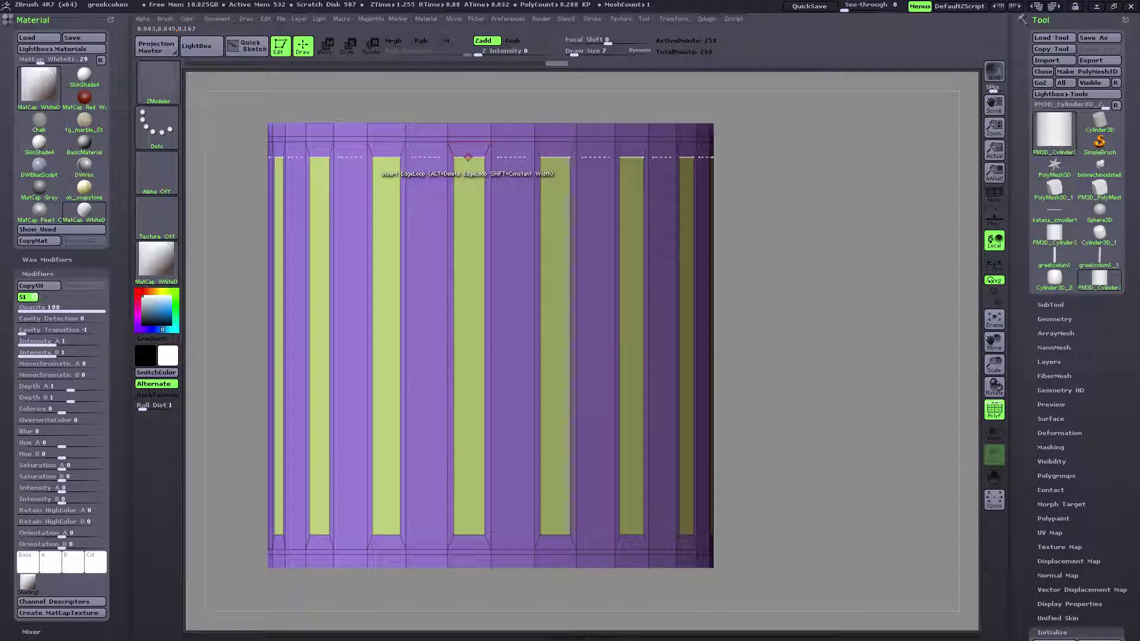
click(468, 157)
mouse_move(842, 277)
mouse_down()
mouse_move(760, 285)
mouse_move(832, 202)
mouse_move(830, 280)
mouse_up()
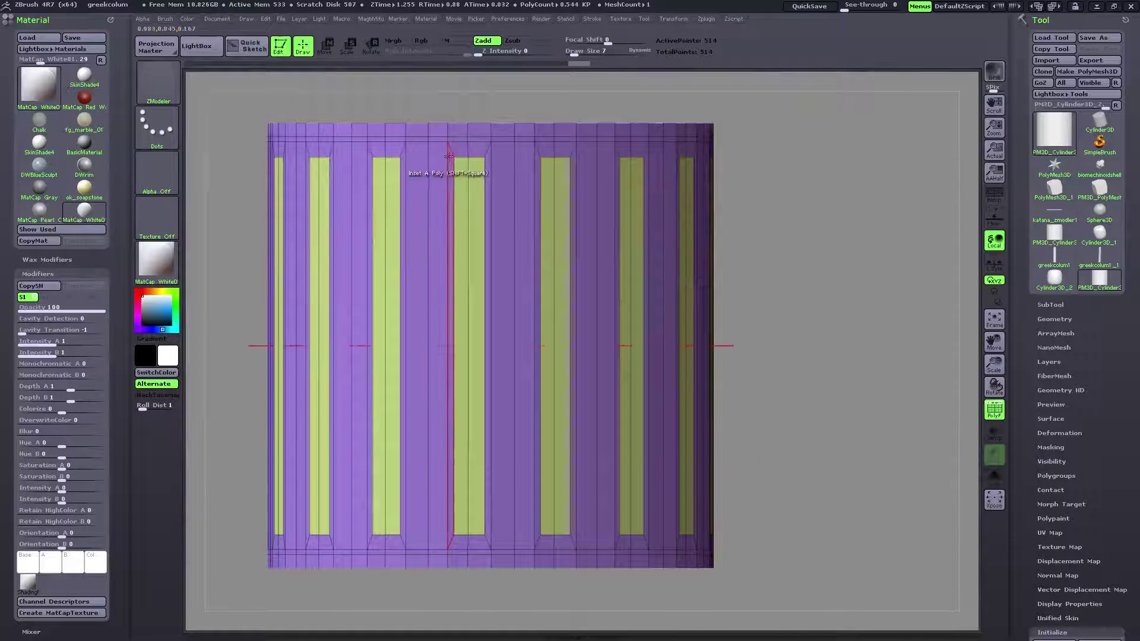
Isolate the middle points of the flute panels' upper edges with the Transpose point action and move them up into shallow peaks.
key(space)
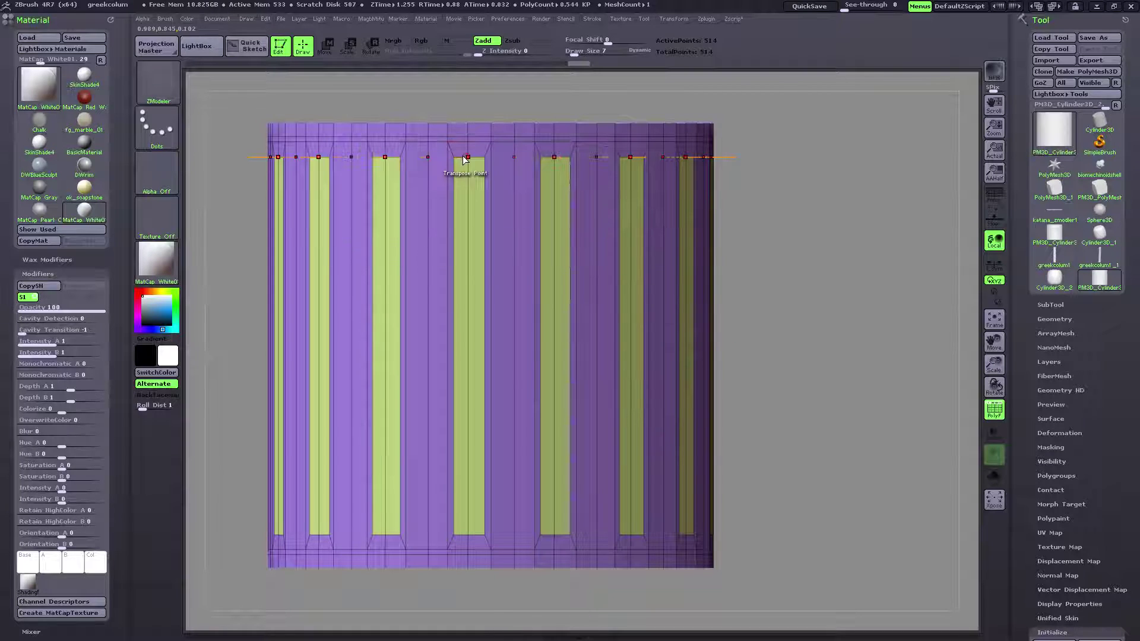
click(468, 157)
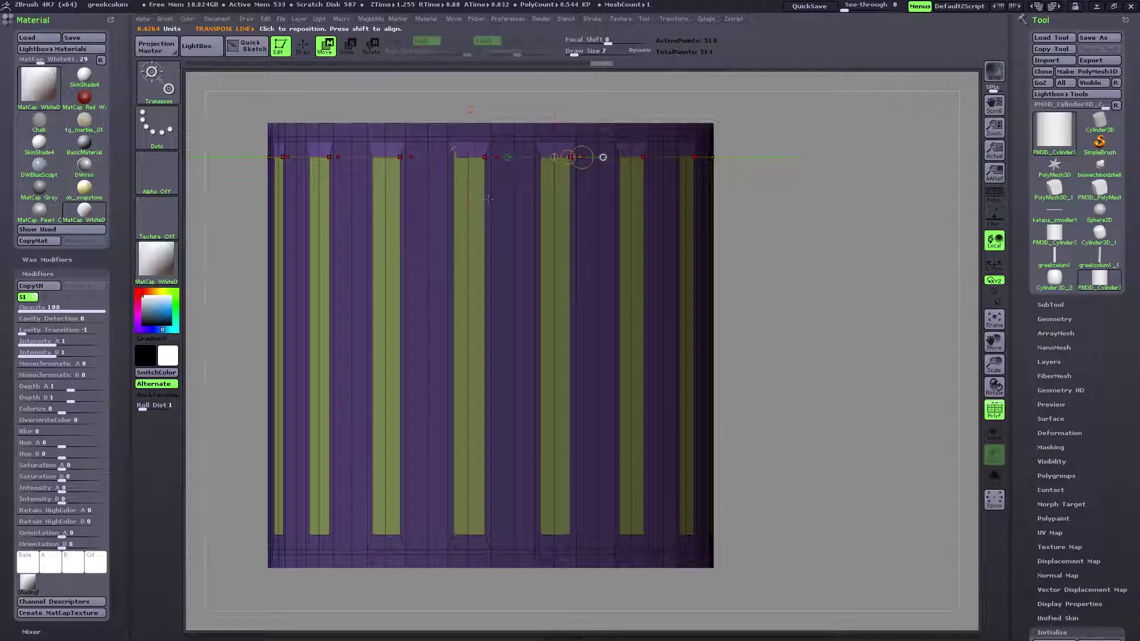
drag(485, 140, 485, 132)
mouse_move(825, 256)
mouse_down()
mouse_move(712, 260)
mouse_move(824, 260)
mouse_up()
Isolate the middle points of the panels' lower edges, move them straight down into matching points, and return to Draw mode.
click(469, 534)
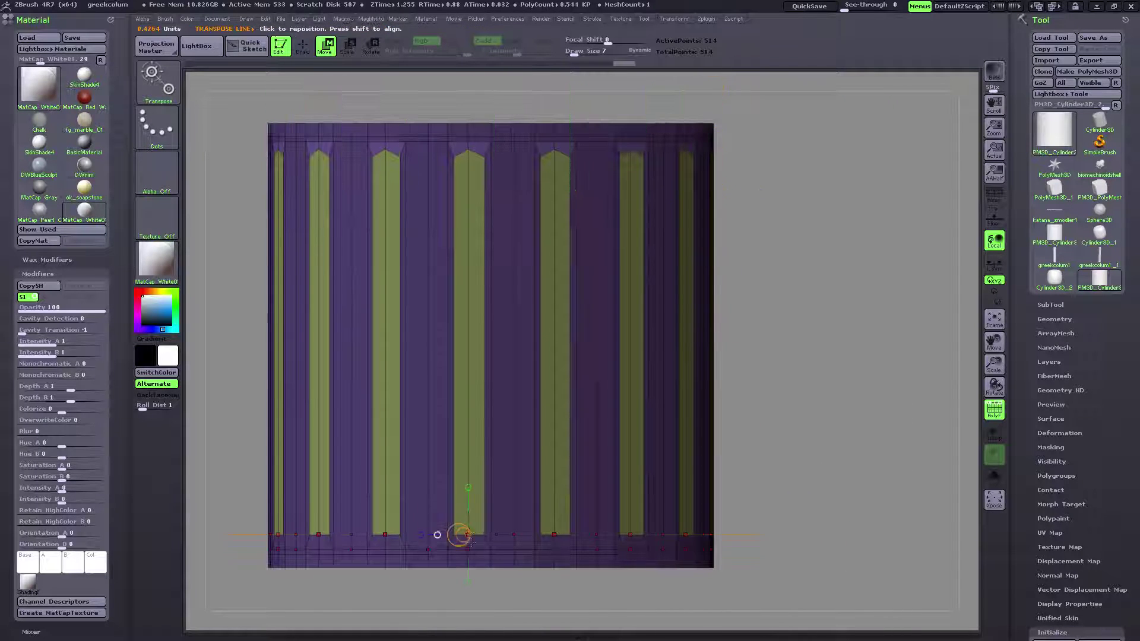
key(q)
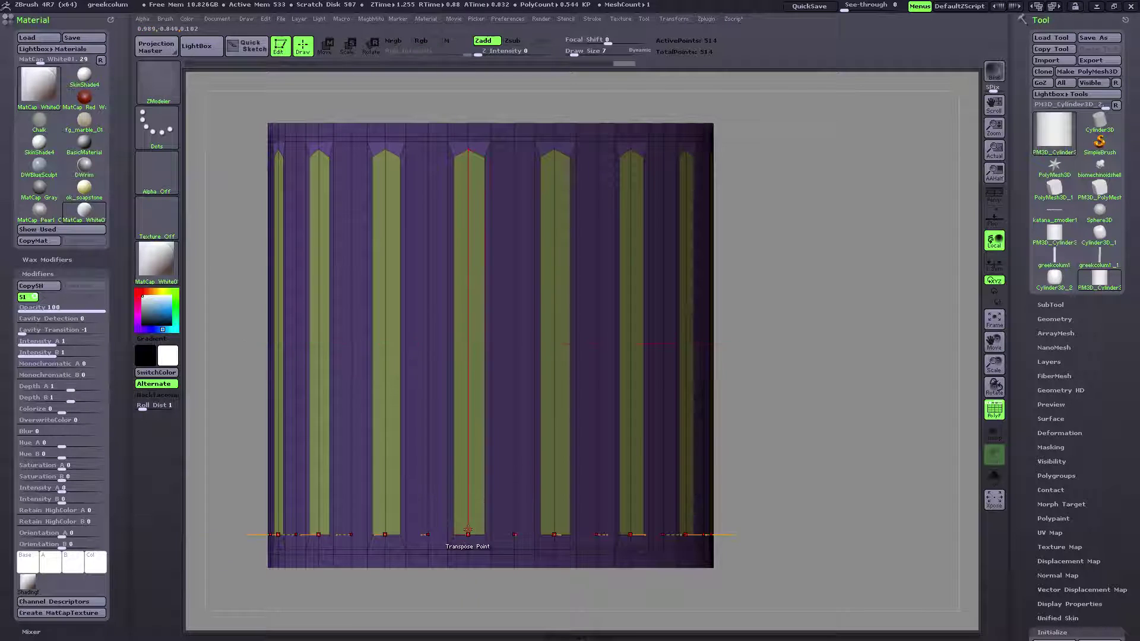
click(469, 535)
drag(485, 535, 481, 607)
drag(470, 536, 464, 569)
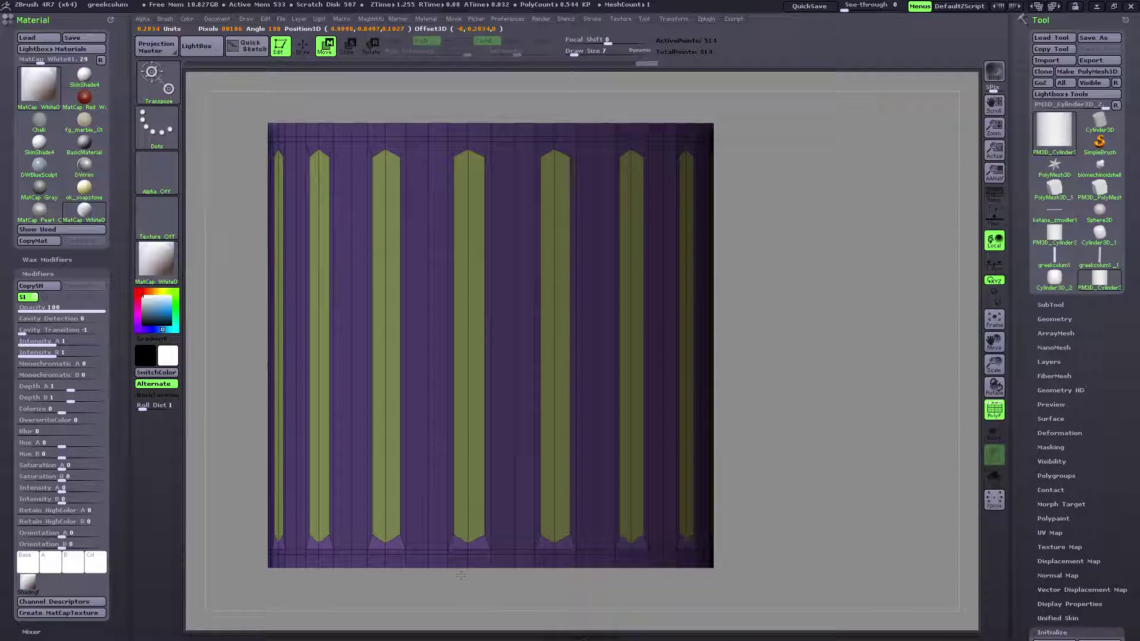
mouse_move(870, 354)
mouse_down()
mouse_move(914, 348)
mouse_move(879, 354)
mouse_up()
click(308, 53)
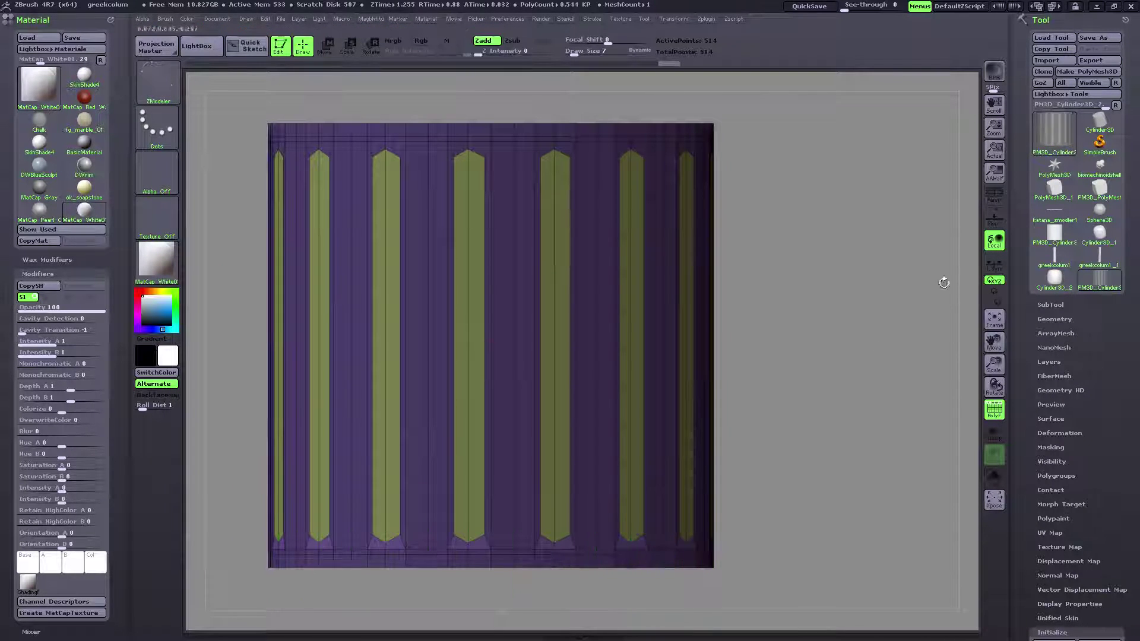
Preview the column with Dynamic Subdiv and the wireframe hidden, and restore the low-poly wireframe display.
click(1063, 320)
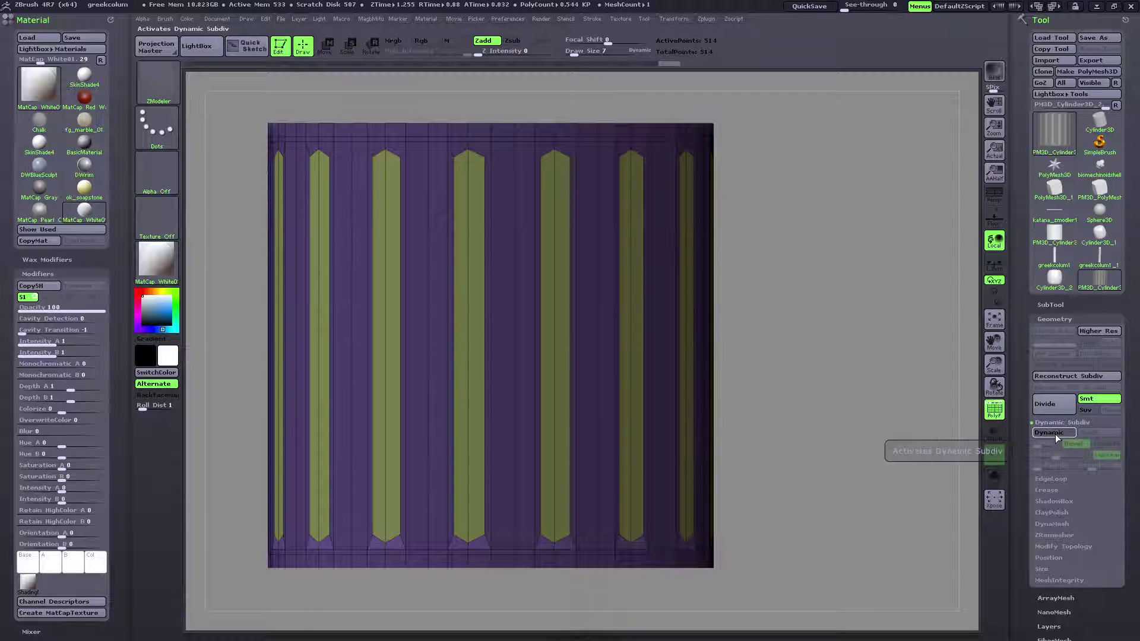
click(1001, 413)
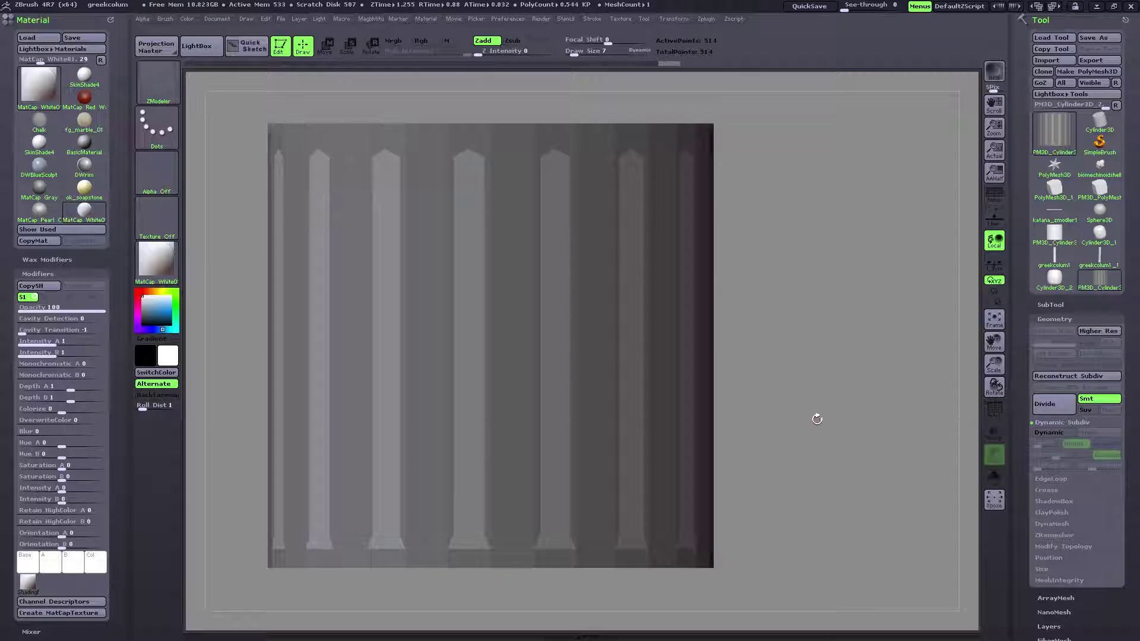
click(1053, 433)
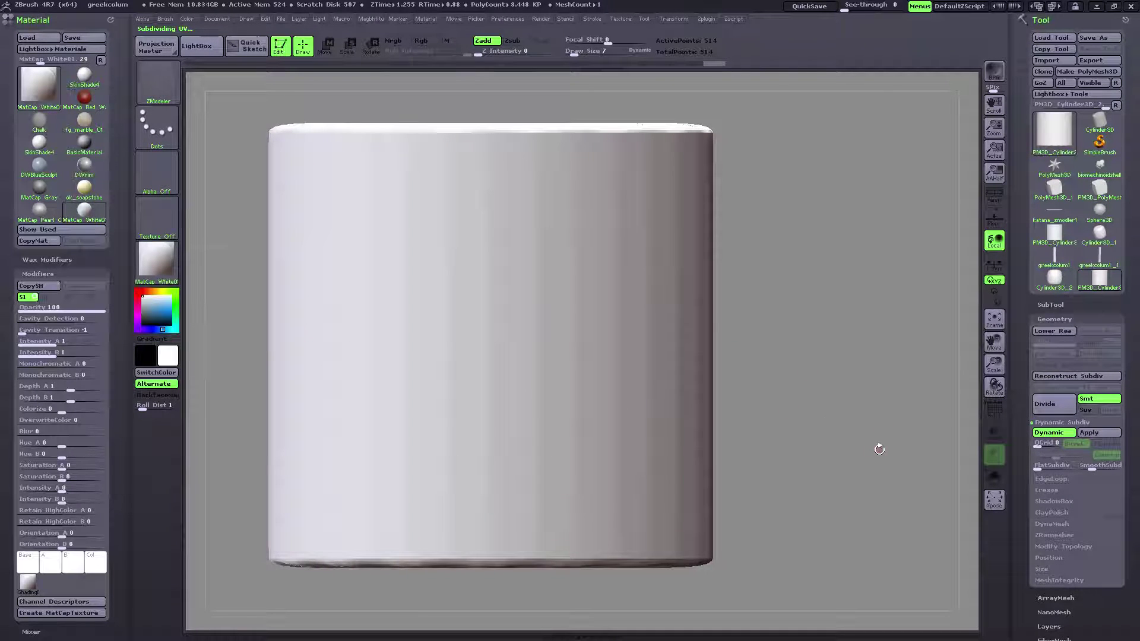
click(1050, 434)
drag(828, 433, 983, 402)
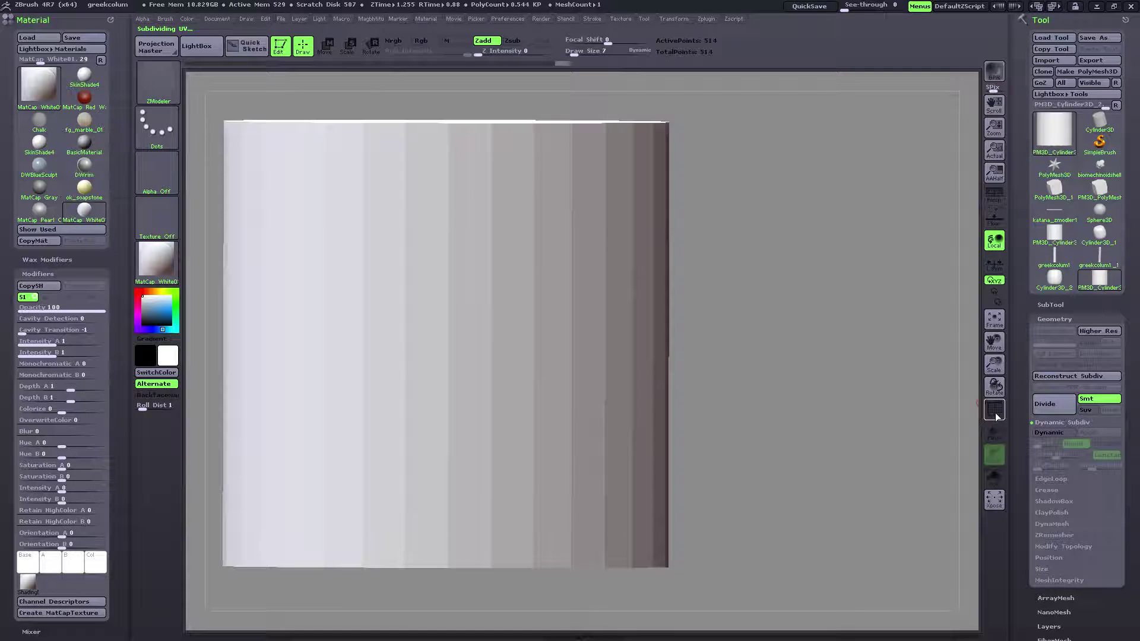
click(995, 411)
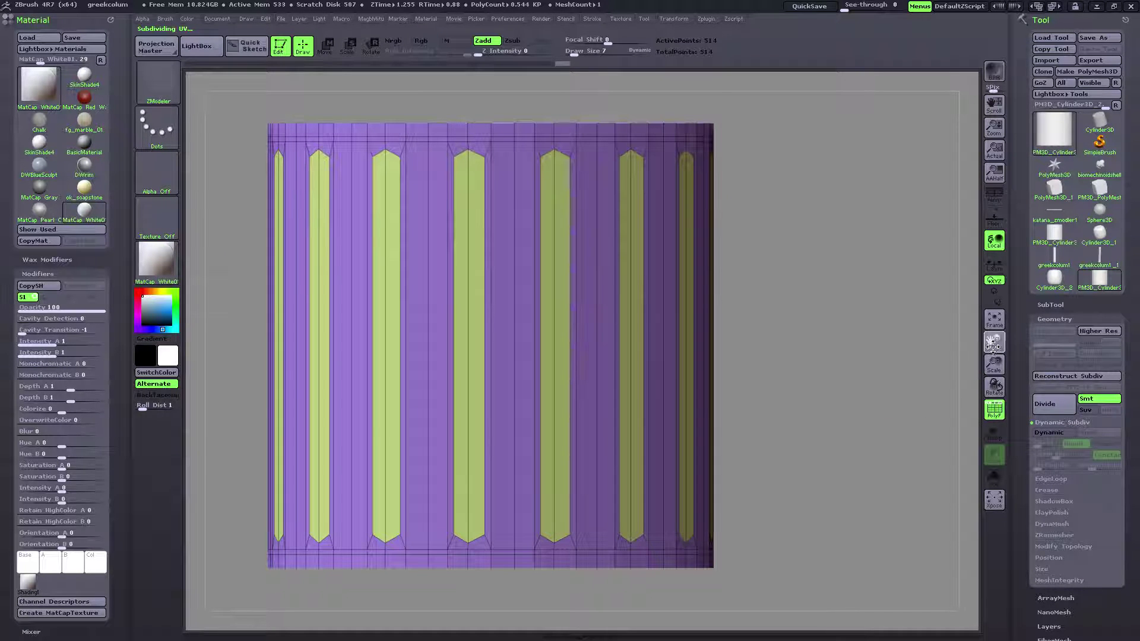
Set the ZModeler edge action to Transpose and isolate the vertical centre edges of the flute panels.
drag(993, 347, 993, 392)
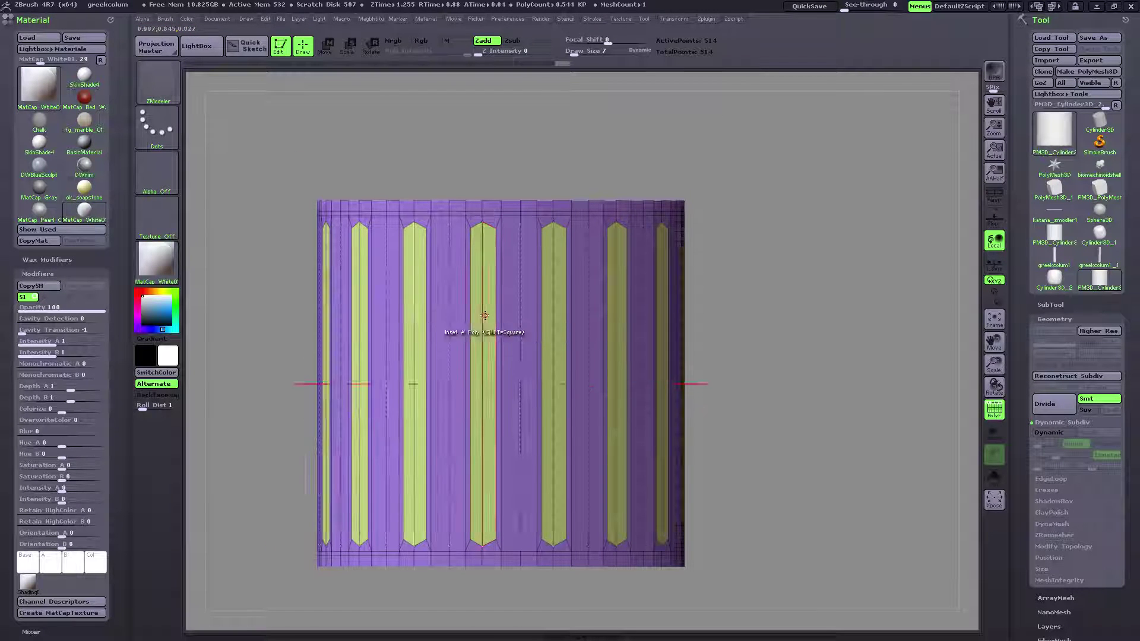
key(space)
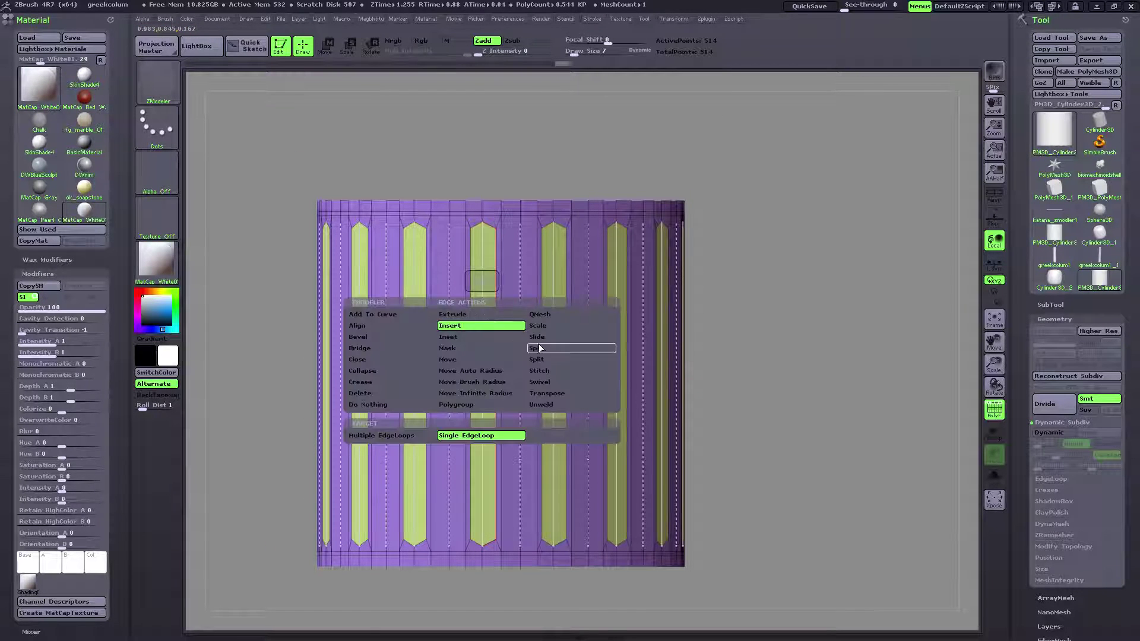
click(546, 389)
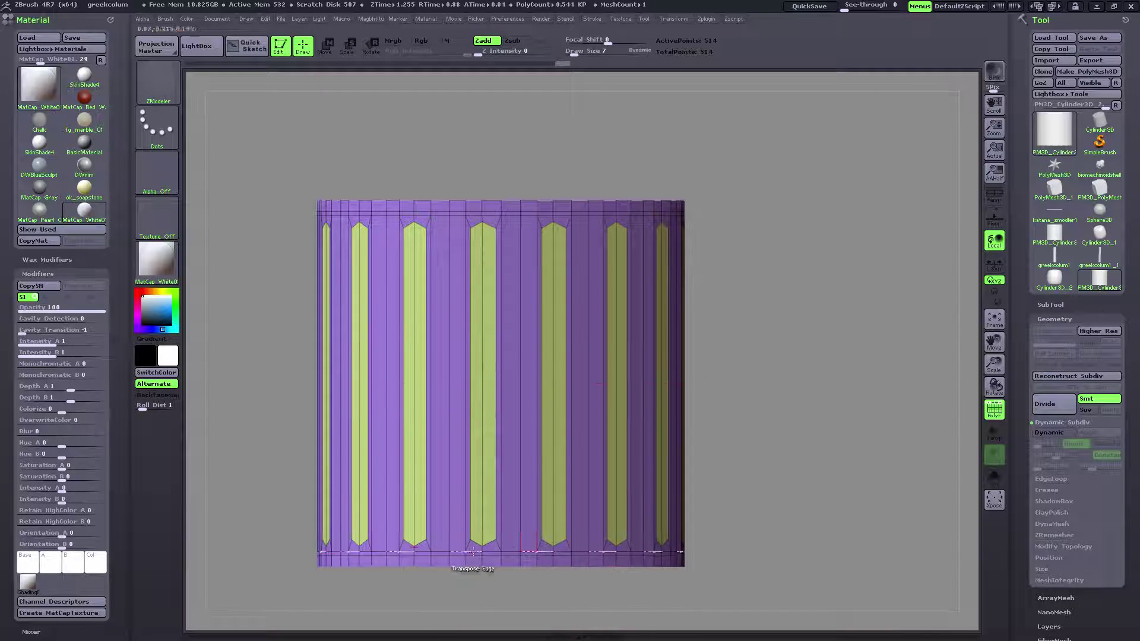
click(482, 360)
Try to push the panels' centre edges inward with the transpose line to carve the flutes into the column.
drag(768, 300, 776, 396)
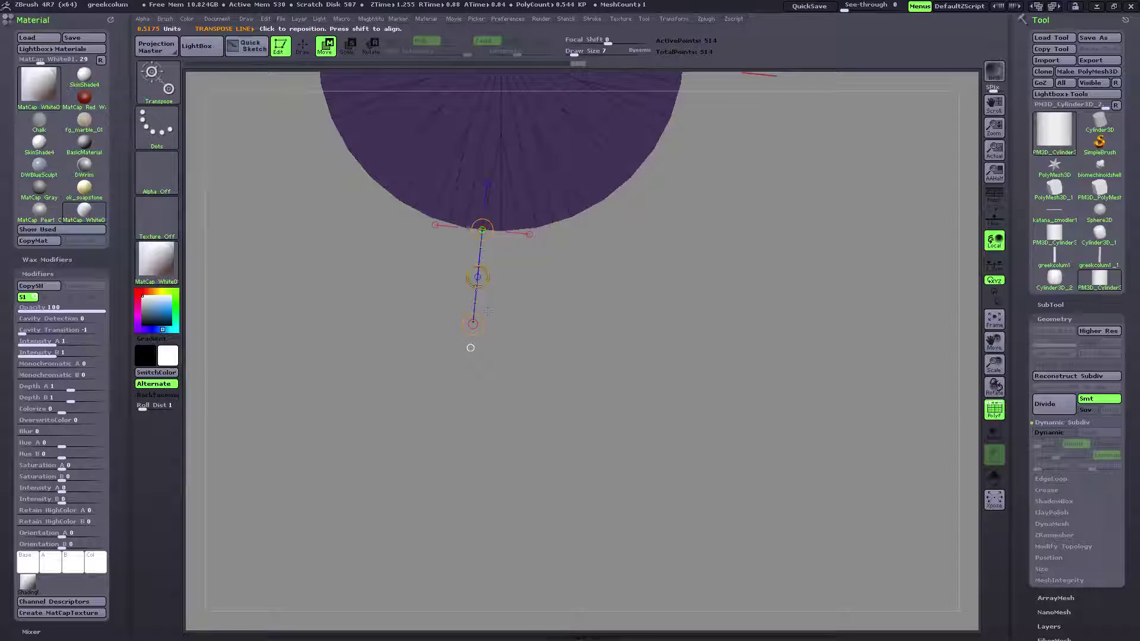
drag(1001, 349, 1017, 425)
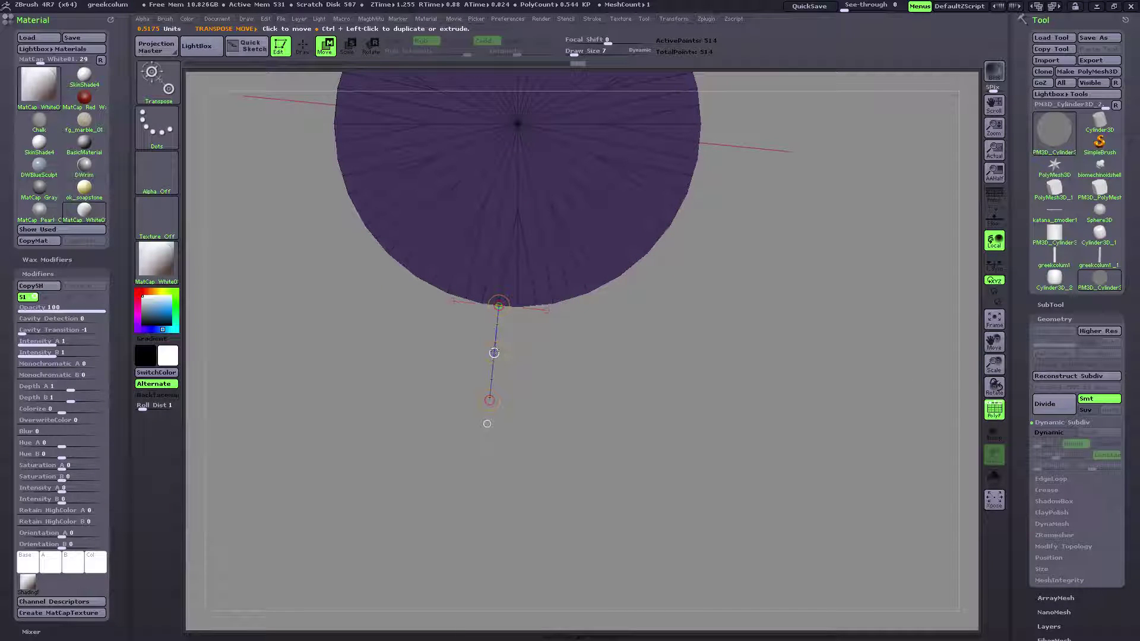
drag(547, 354, 510, 464)
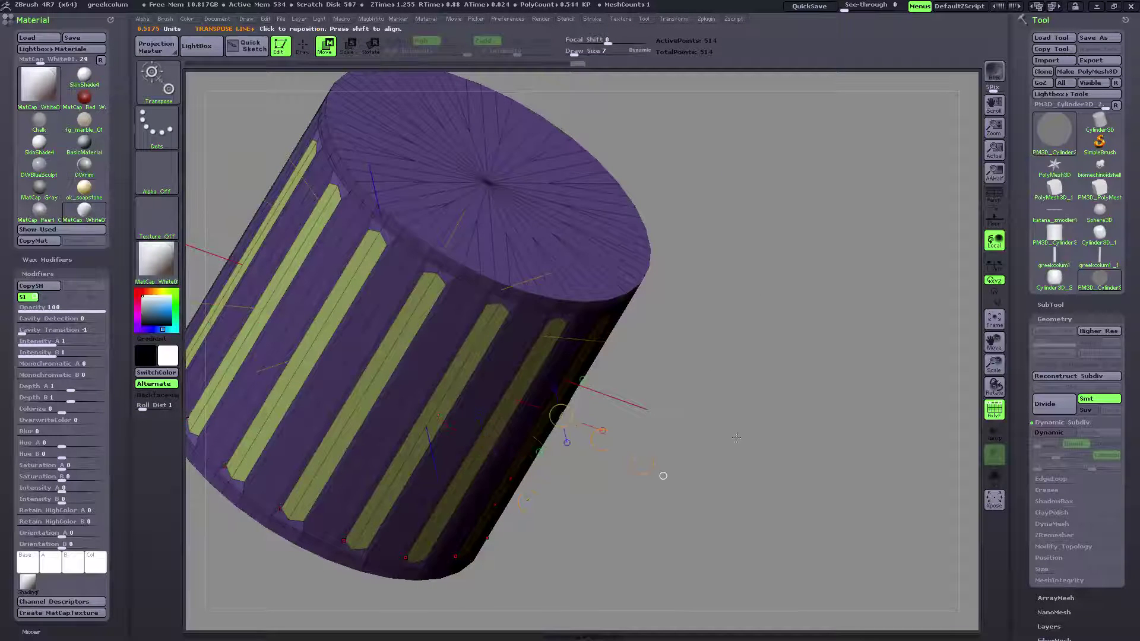
drag(663, 476, 704, 494)
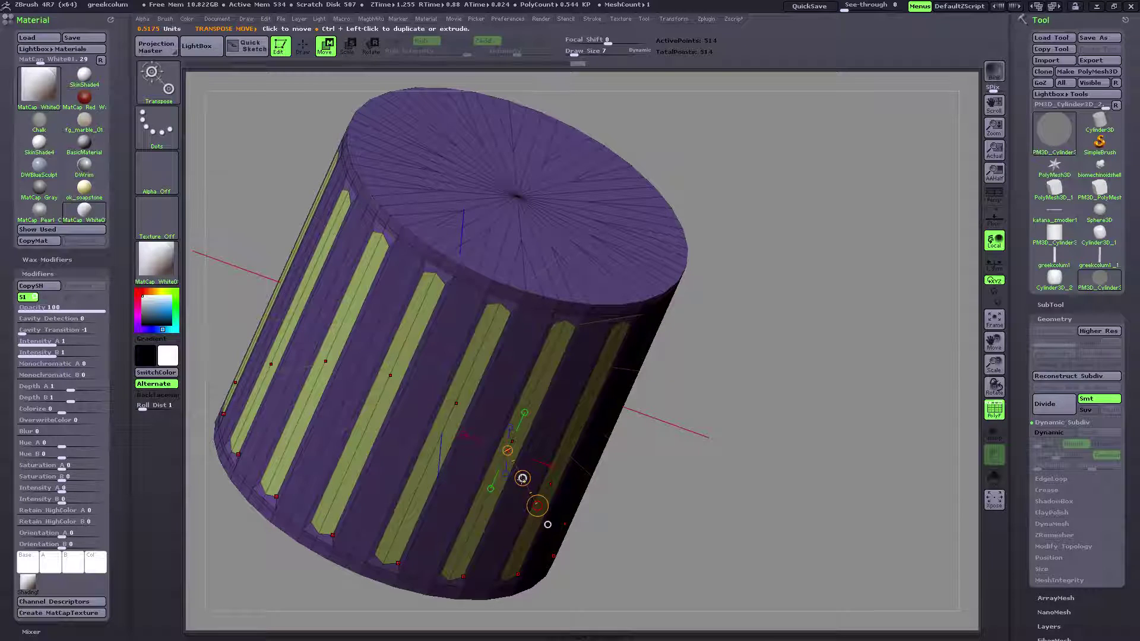
drag(522, 479, 515, 475)
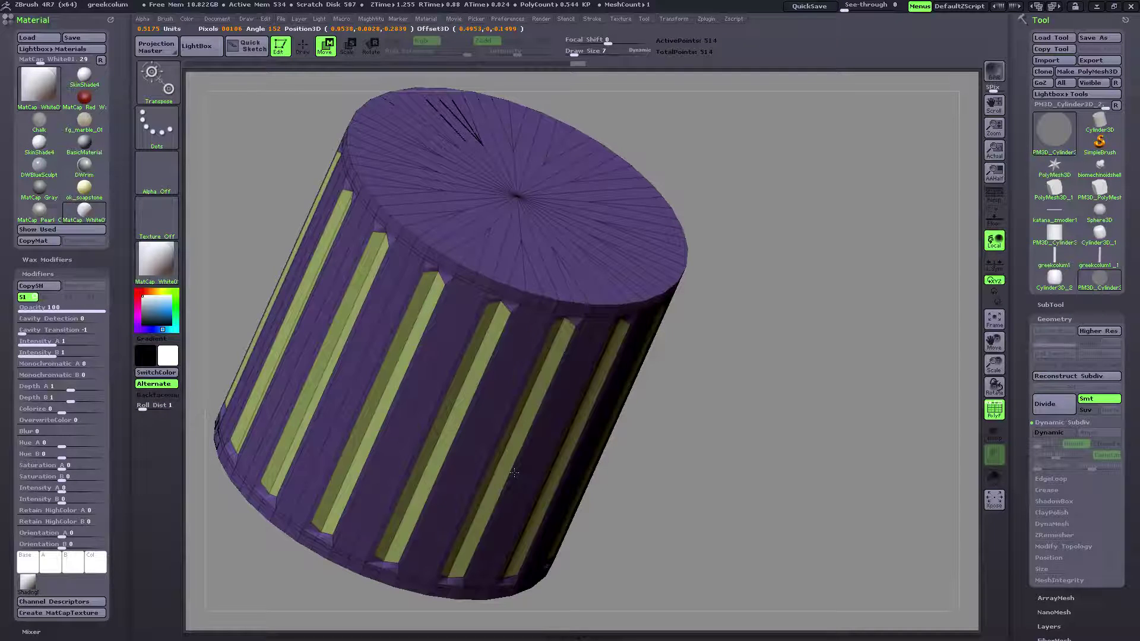
drag(513, 473, 514, 473)
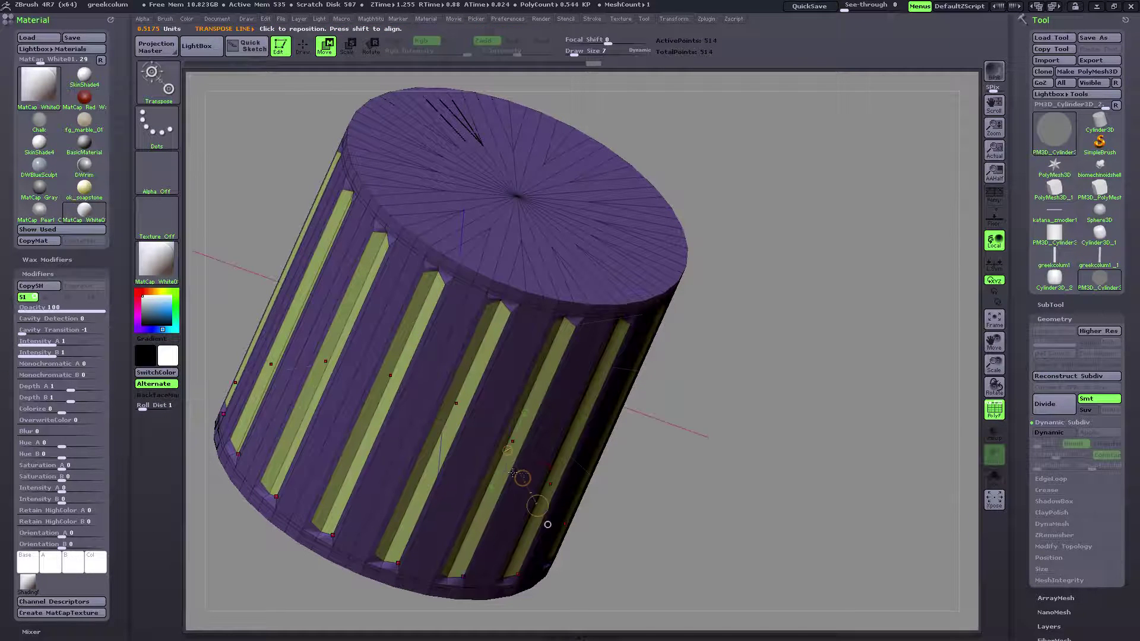
drag(734, 453, 725, 471)
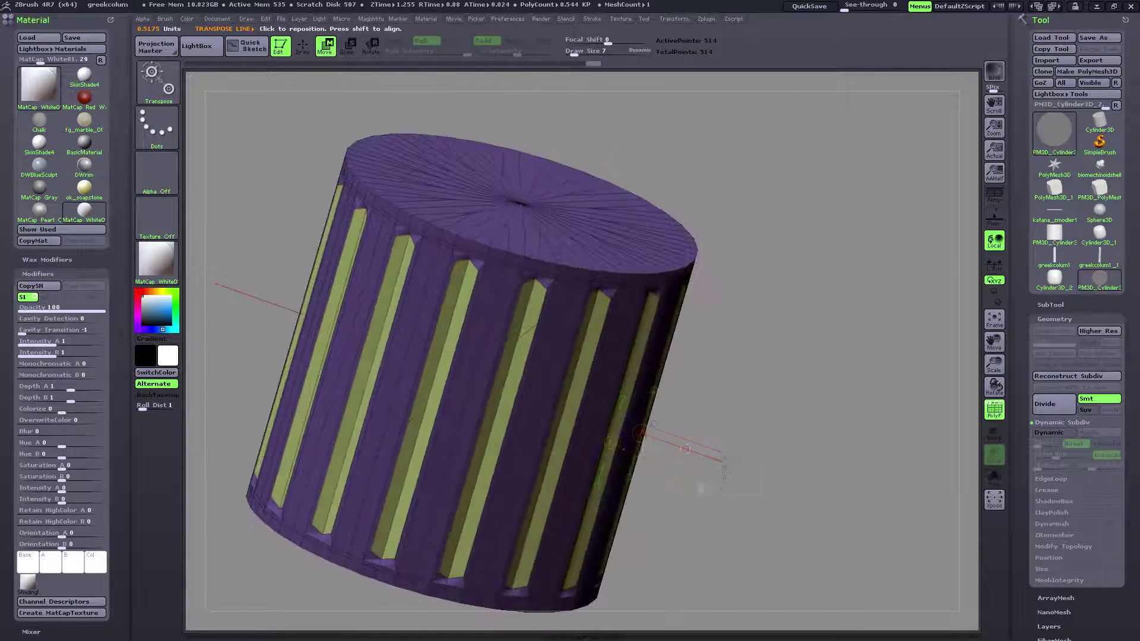
Turn on Dynamic Subdiv, clear the mask and hide the wireframe to inspect the smoothed flutes.
click(1052, 433)
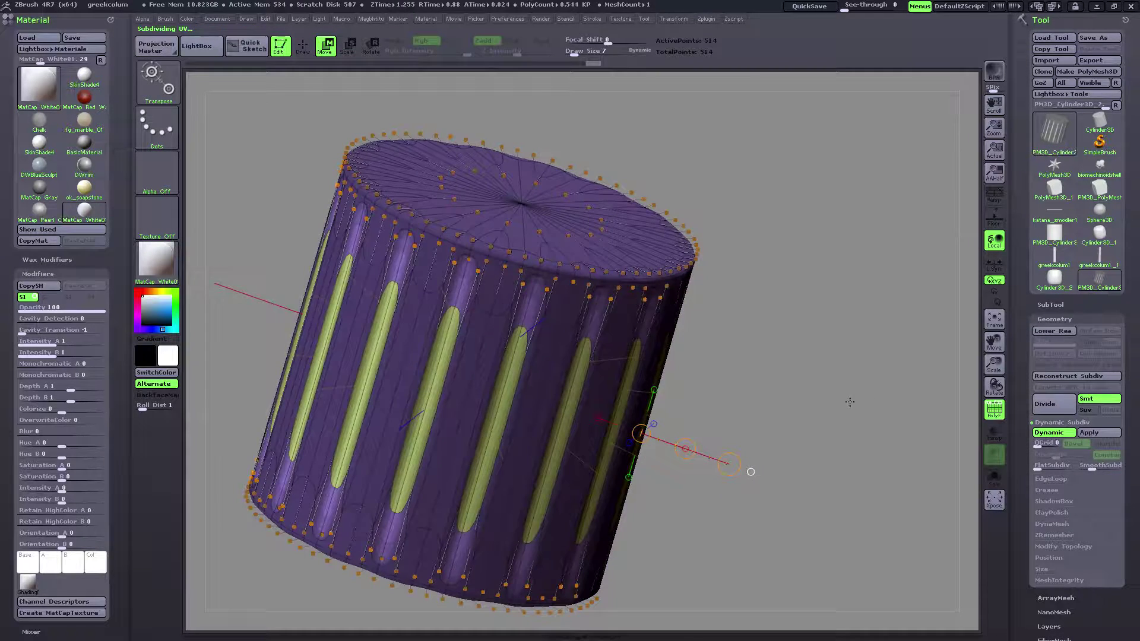
mouse_move(850, 402)
mouse_down()
mouse_move(814, 398)
mouse_move(835, 401)
mouse_up()
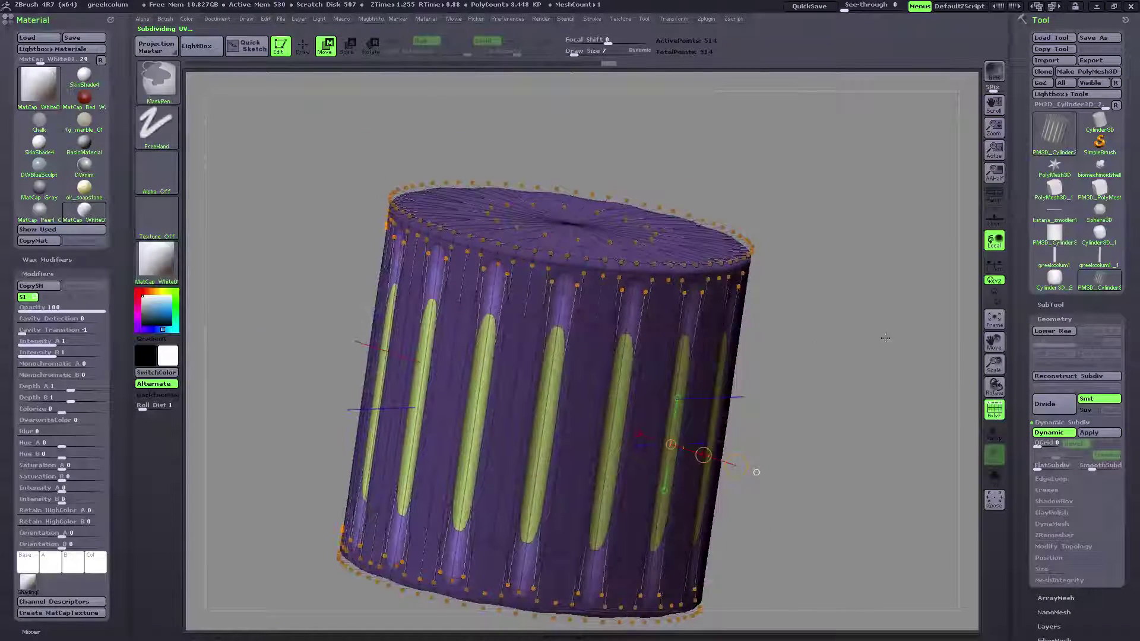
ctrl+drag(822, 290, 835, 338)
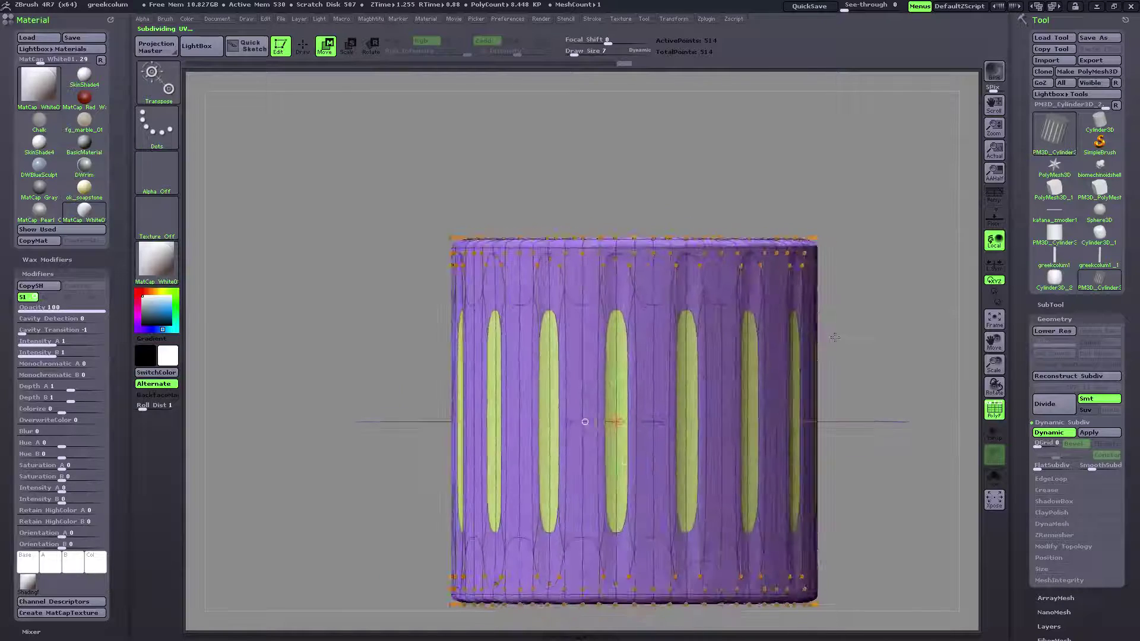
drag(279, 377, 415, 396)
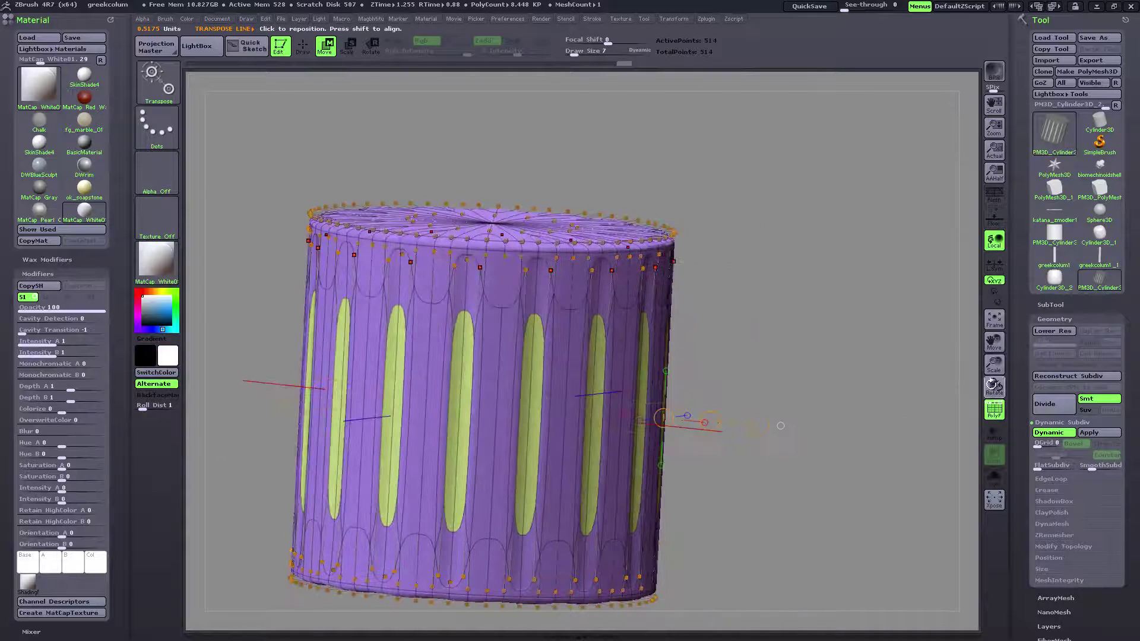
click(995, 410)
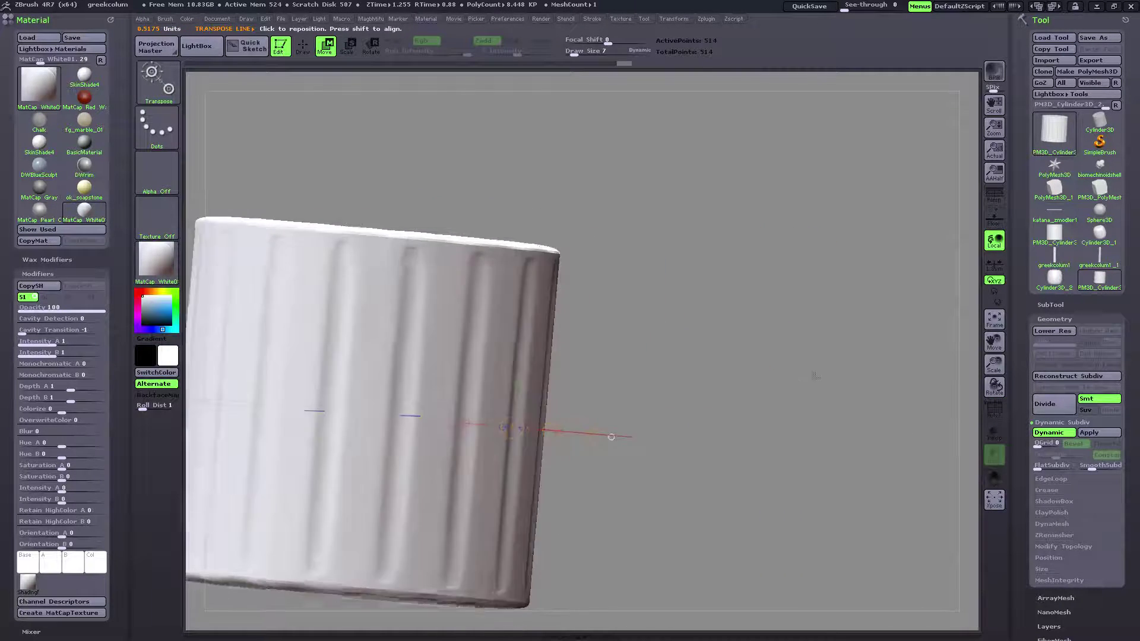
mouse_move(793, 397)
mouse_down()
mouse_move(830, 407)
mouse_move(774, 387)
mouse_move(793, 395)
mouse_up()
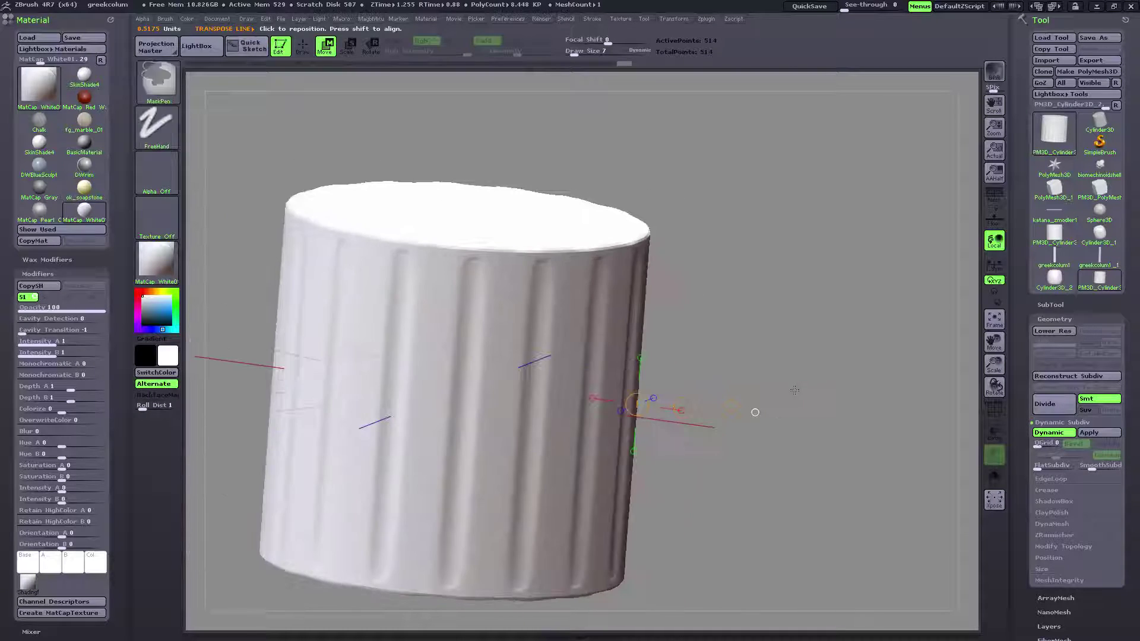
Turn off Dynamic Subdiv, undo the mask clearing and the inward push of the centre edges, and show the wireframe.
key(ctrl+z)
click(303, 53)
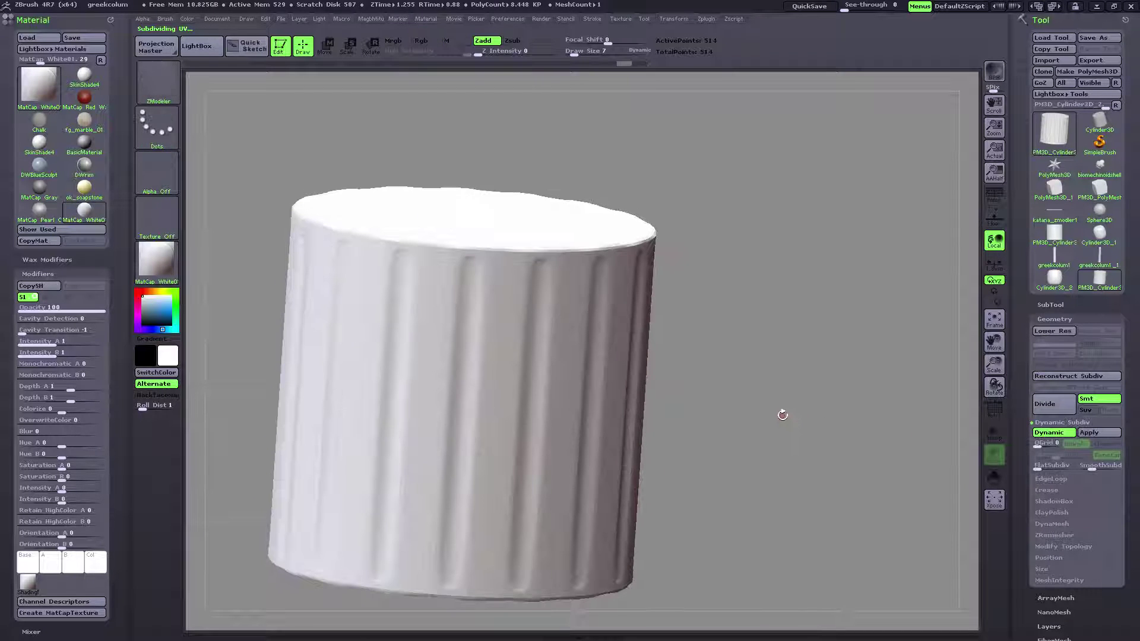
key(ctrl)
key(ctrl+z)
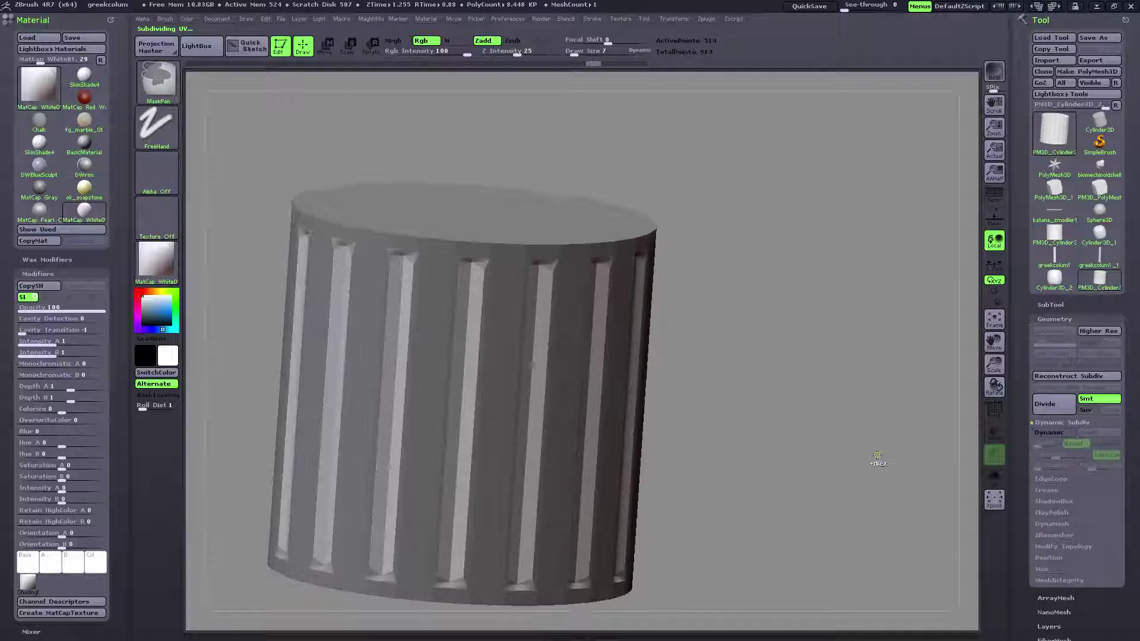
key(ctrl+z)
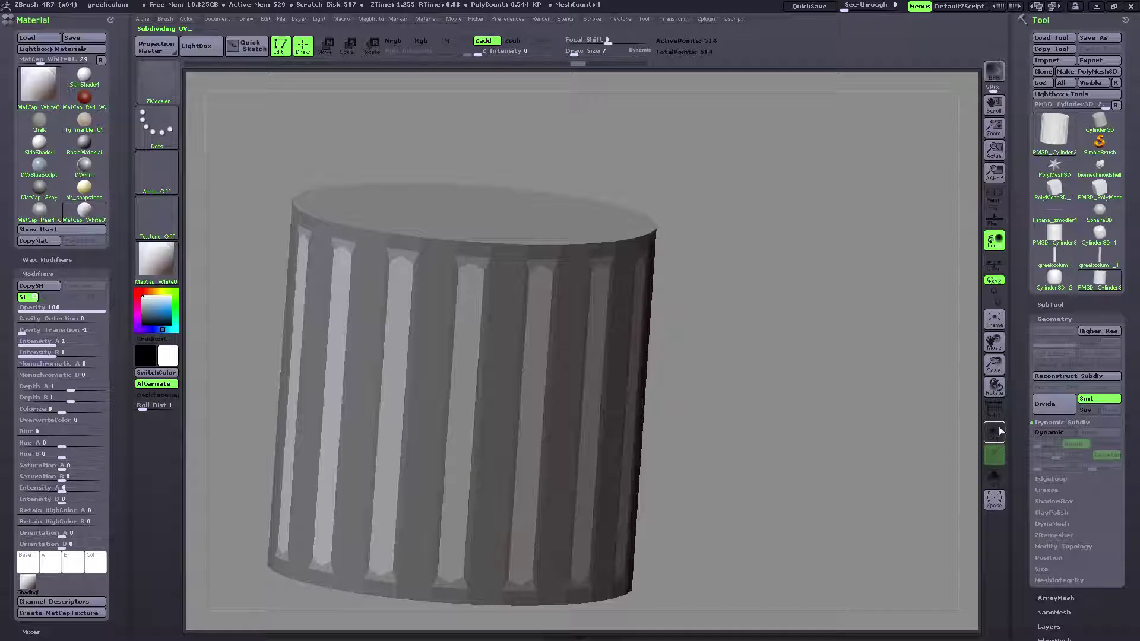
click(996, 411)
drag(665, 430, 786, 416)
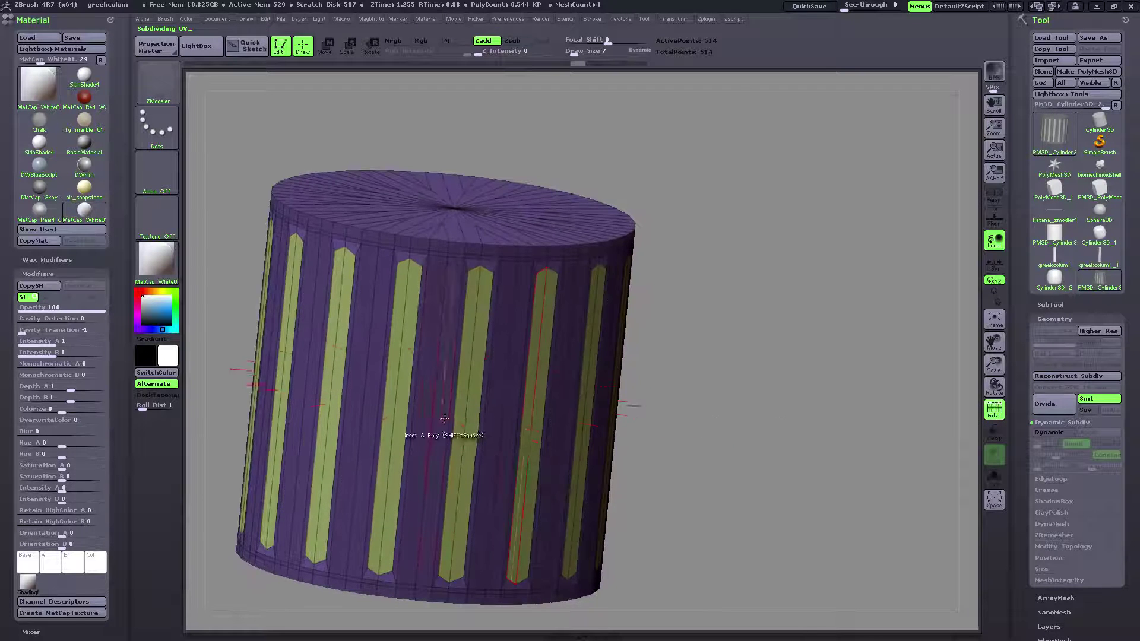
key(ctrl)
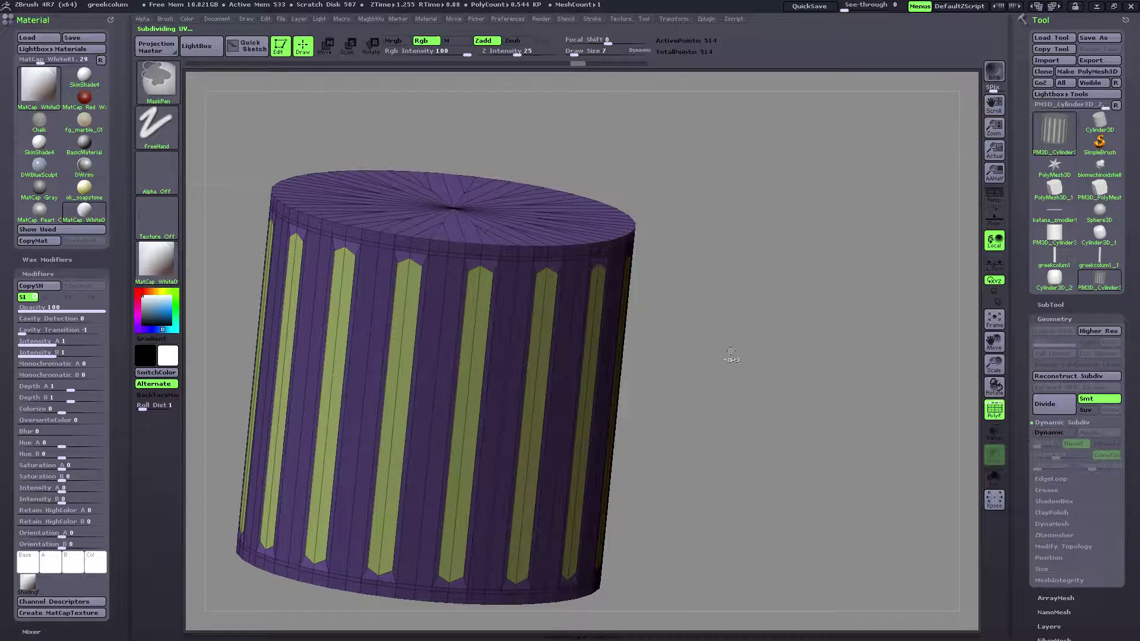
Isolate the flute panels' vertical centre edges for transposing, turn on Dynamic Subdiv and hide the wireframe.
click(471, 373)
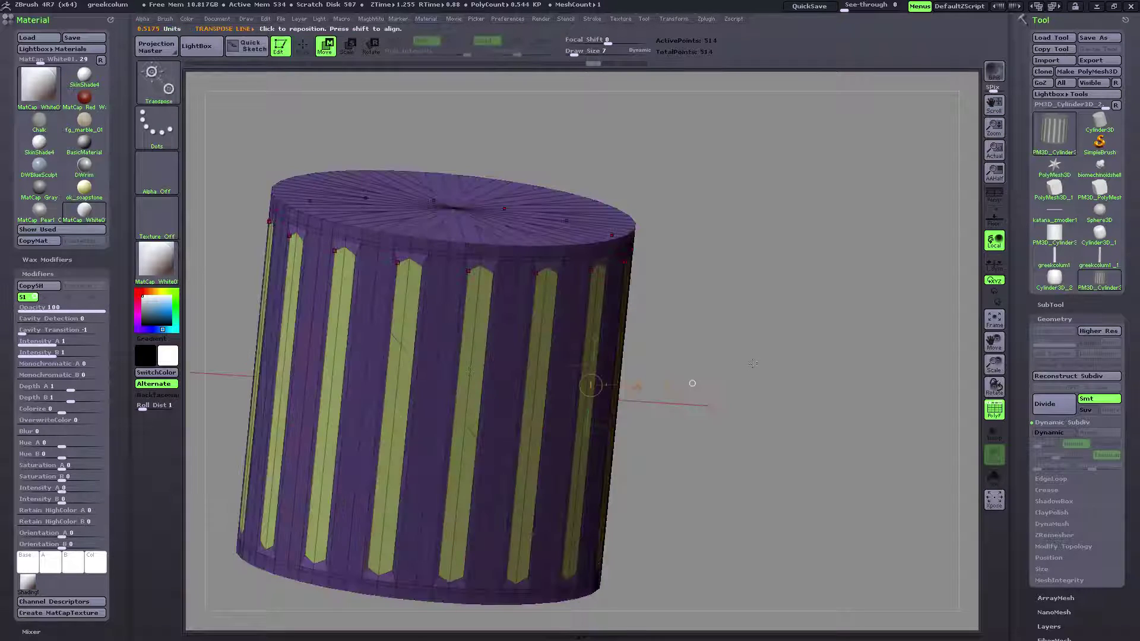
drag(701, 306, 704, 356)
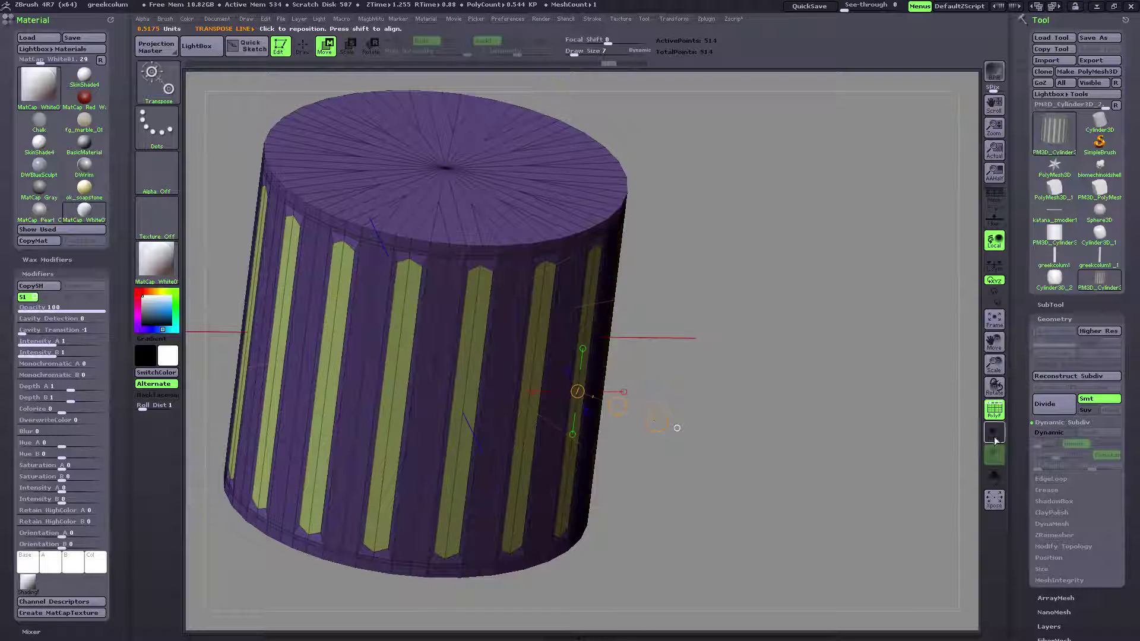
click(1048, 432)
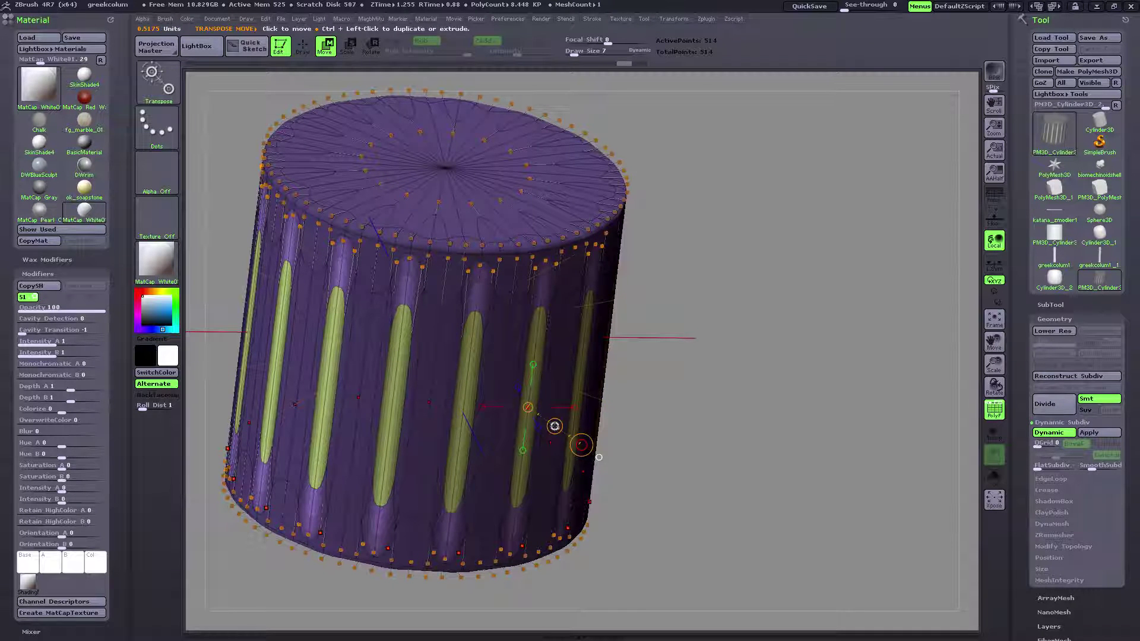
click(995, 409)
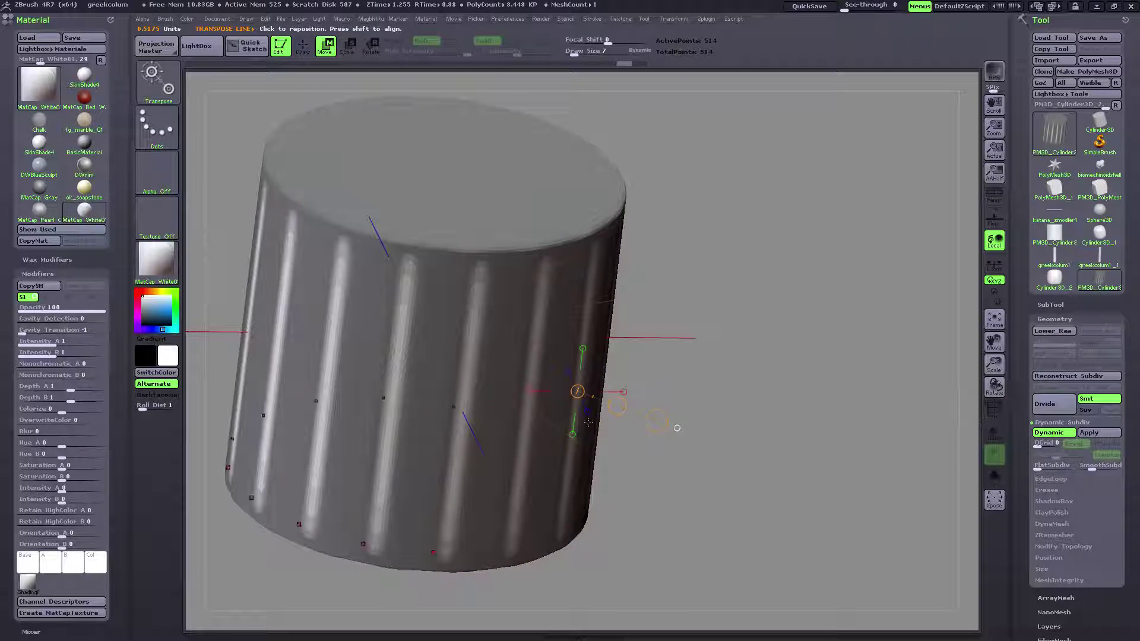
Push the isolated centre edges inward with the transpose line to carve rounded flutes, and return to Draw mode.
mouse_move(528, 407)
mouse_down()
mouse_move(582, 446)
mouse_move(535, 410)
mouse_up()
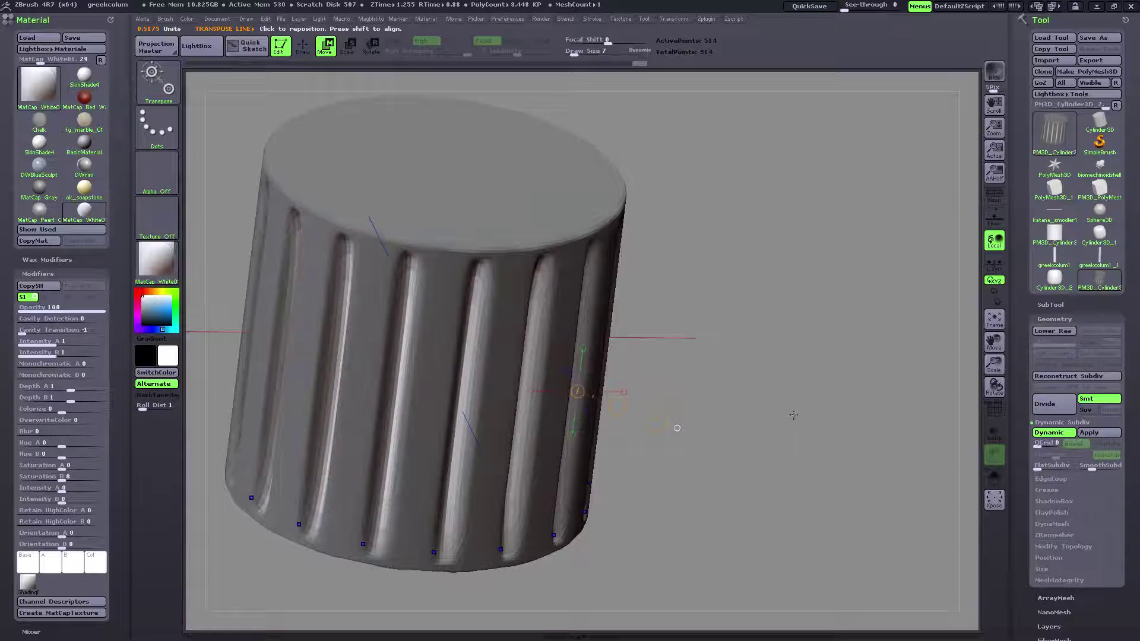
drag(675, 427, 778, 333)
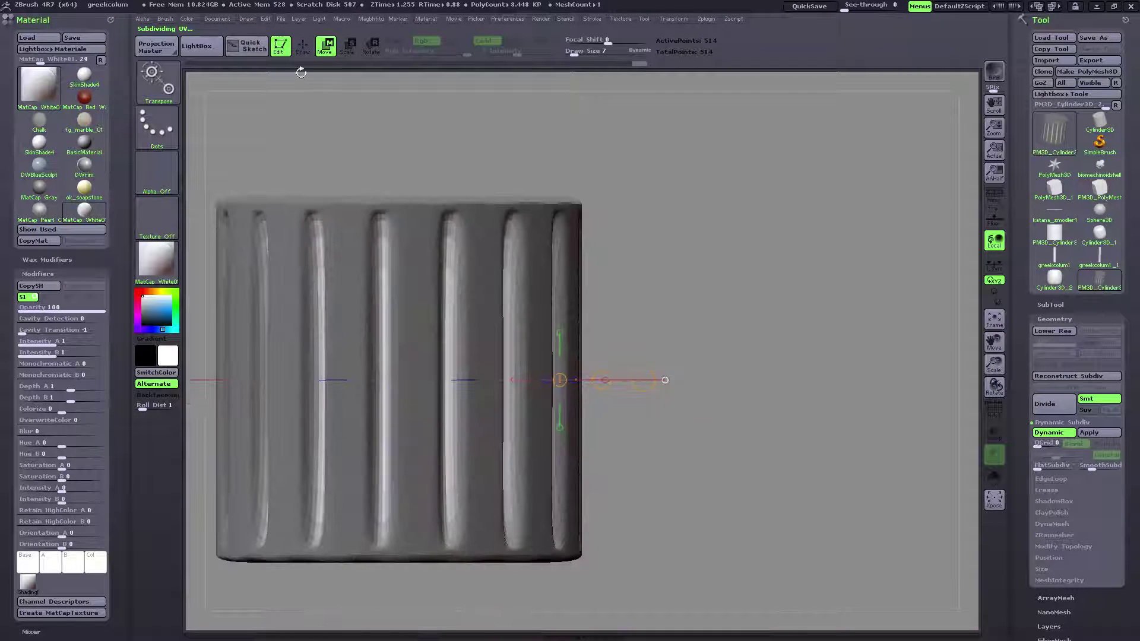
click(302, 47)
Turn on perspective view and inspect the carved flutes around the column.
mouse_move(993, 342)
mouse_down()
mouse_move(1072, 328)
mouse_move(1048, 322)
mouse_up()
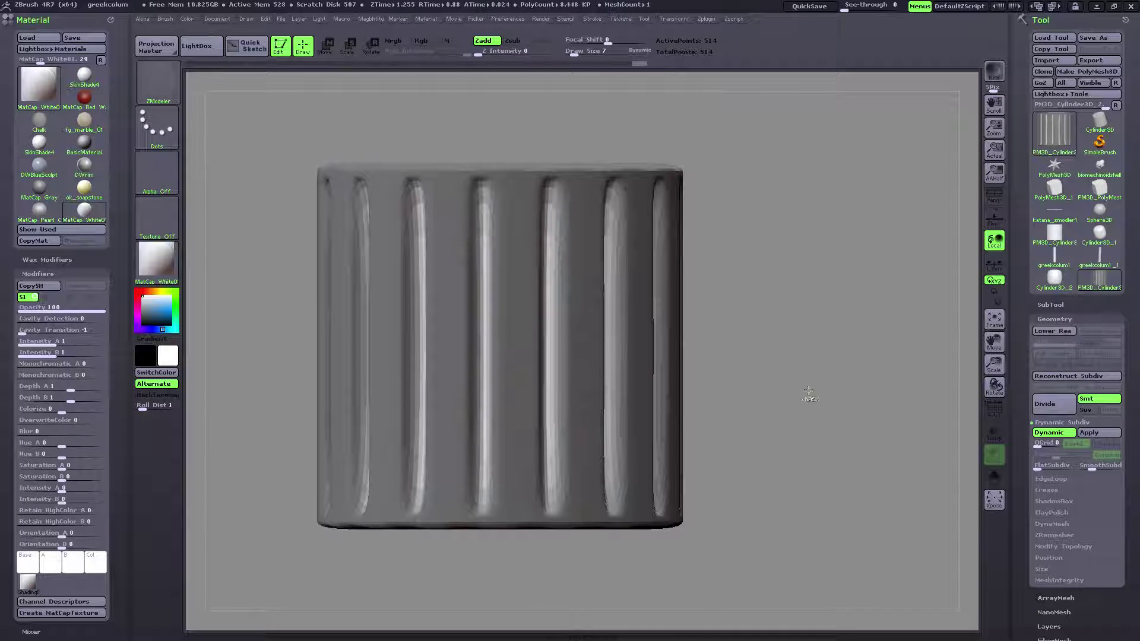
drag(839, 433, 843, 463)
click(994, 198)
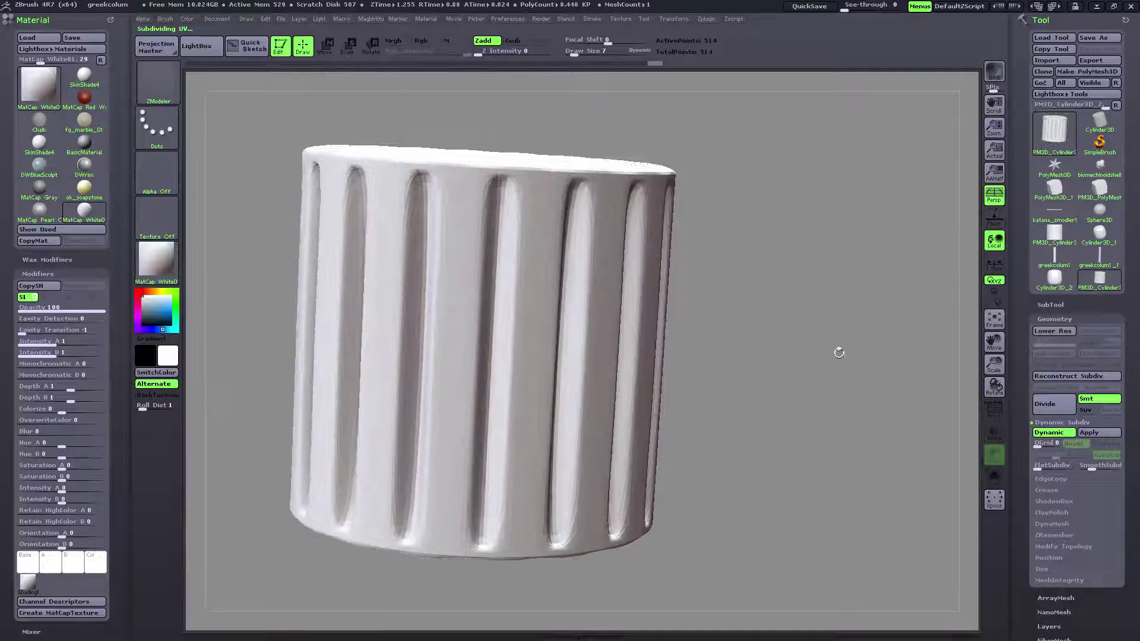
drag(839, 353, 831, 427)
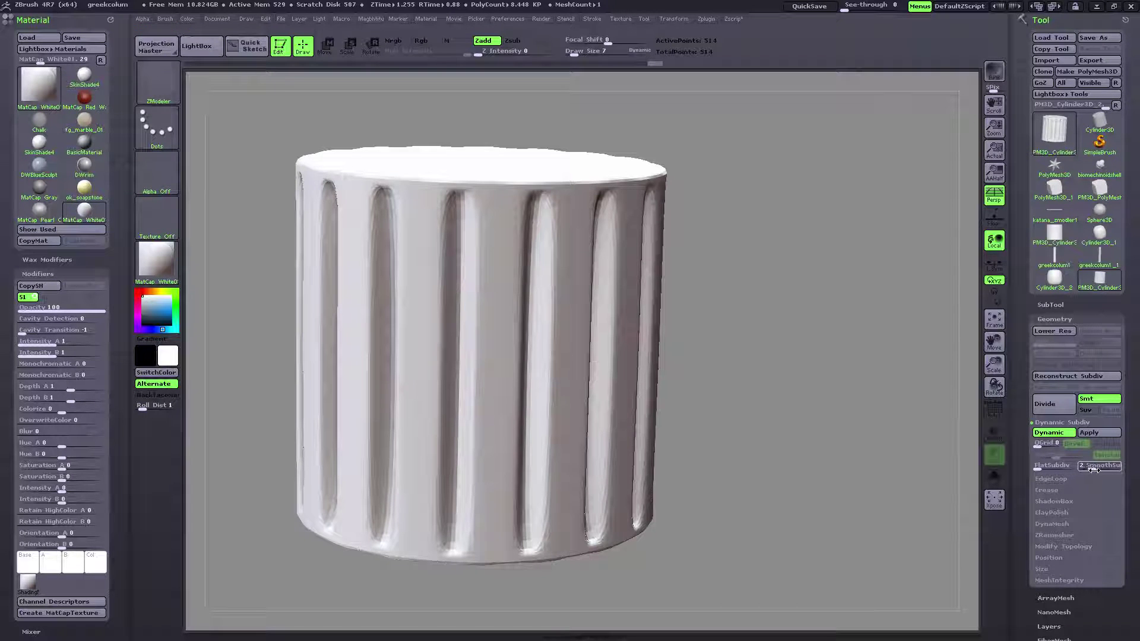
Set the Dynamic Subdiv SmoothSubdiv level to 3 and check the smoother column from a distance.
drag(1098, 470, 1099, 470)
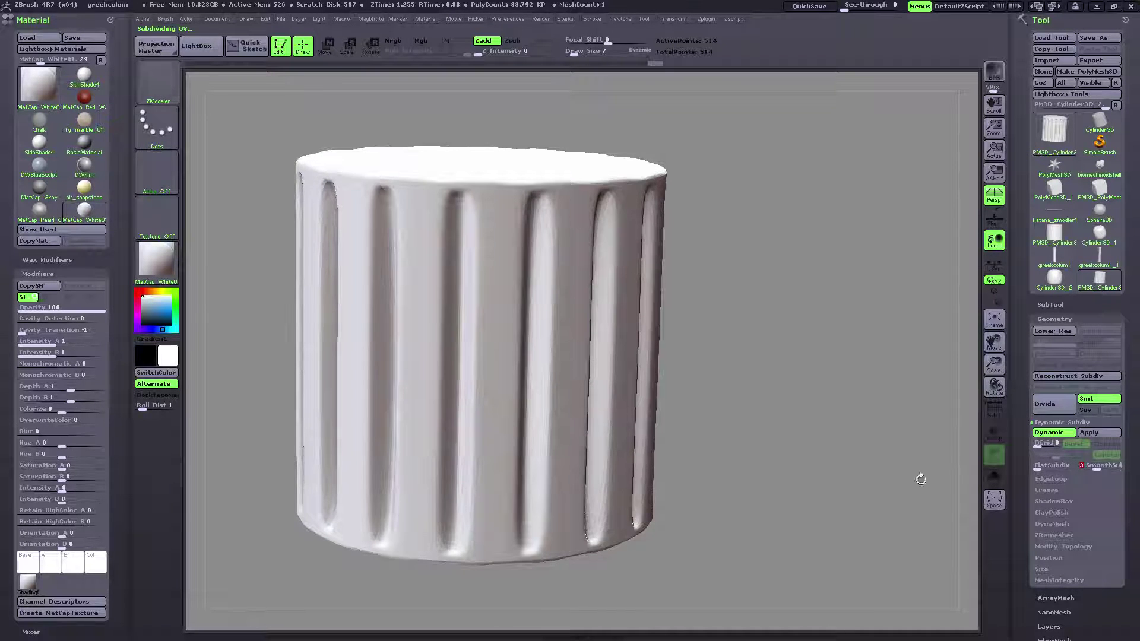
drag(838, 495, 949, 448)
drag(995, 372, 986, 338)
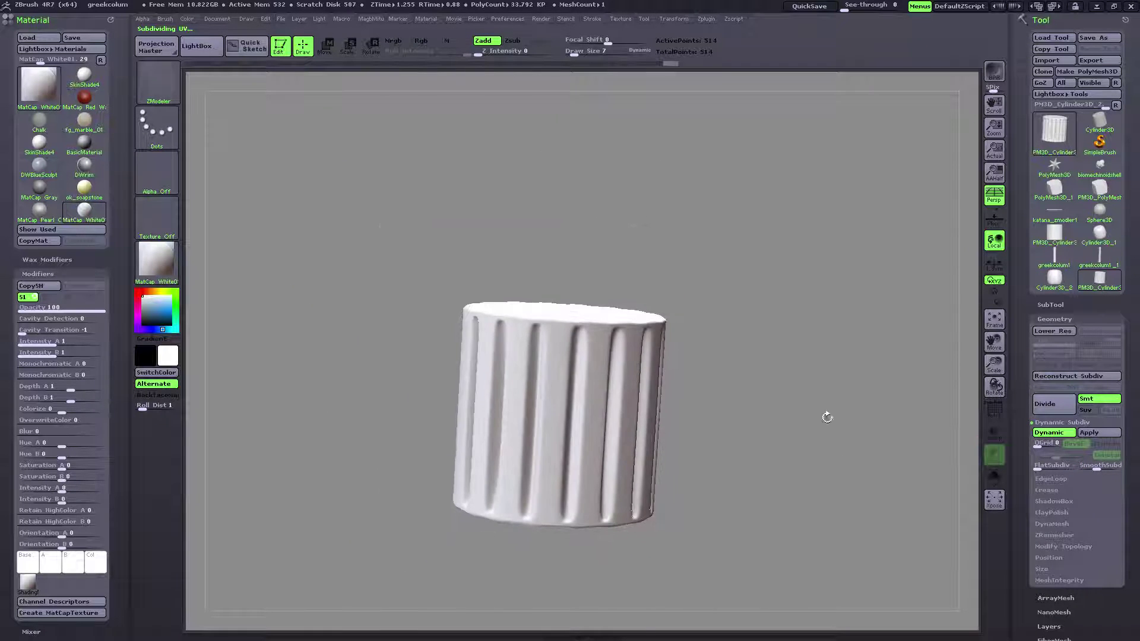
drag(828, 417, 796, 415)
drag(995, 344, 973, 324)
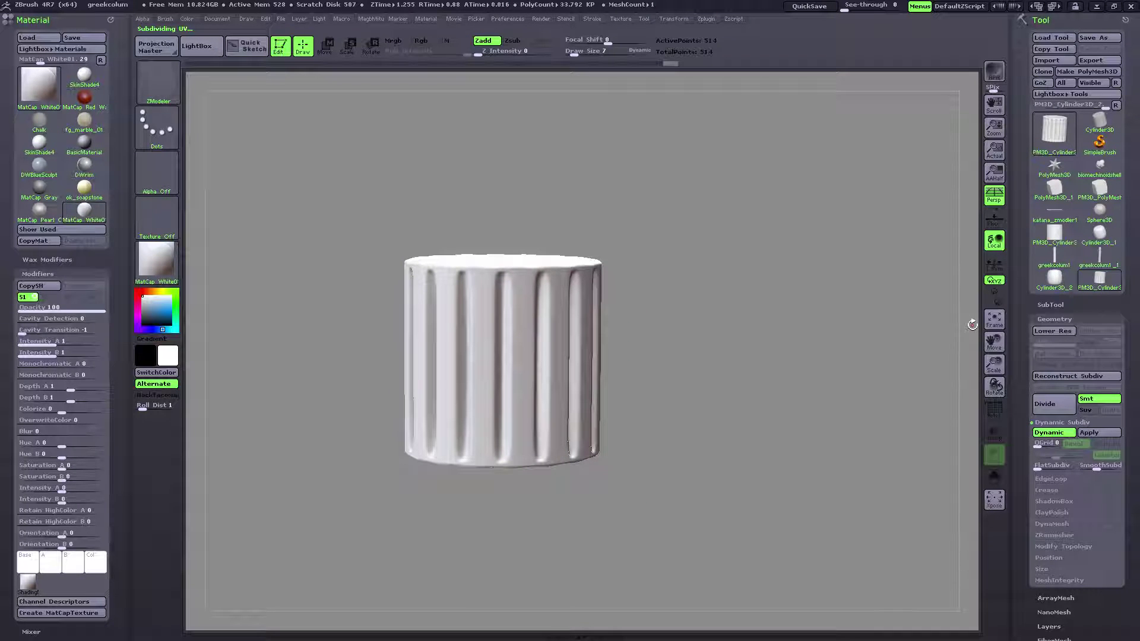